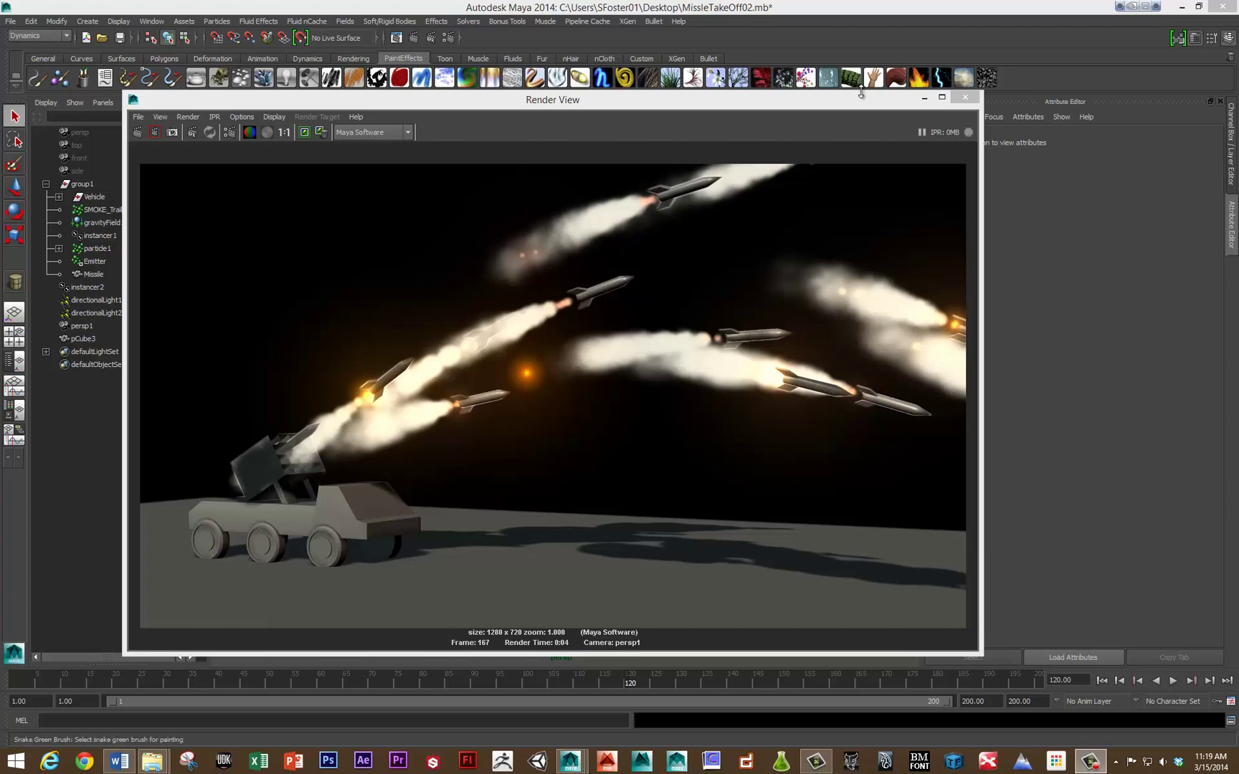
Step: Close the render preview and play the missile launch twice, stopping at frame 112
{"action": "left_click", "coordinate": [966, 97]}
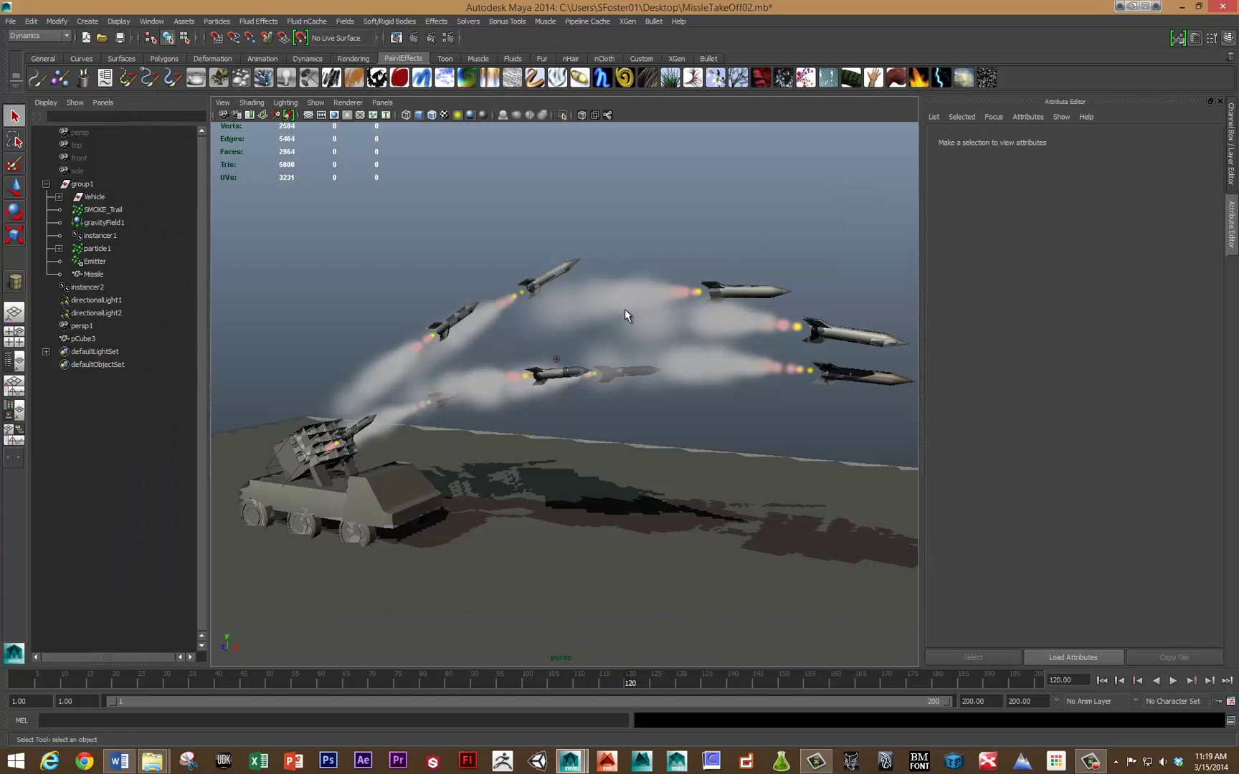
{"action": "mouse_move", "coordinate": [611, 288]}
{"action": "left_mouse_down", "text": "alt"}
{"action": "mouse_move", "coordinate": [603, 268]}
{"action": "mouse_move", "coordinate": [601, 286]}
{"action": "left_mouse_up", "text": "alt"}
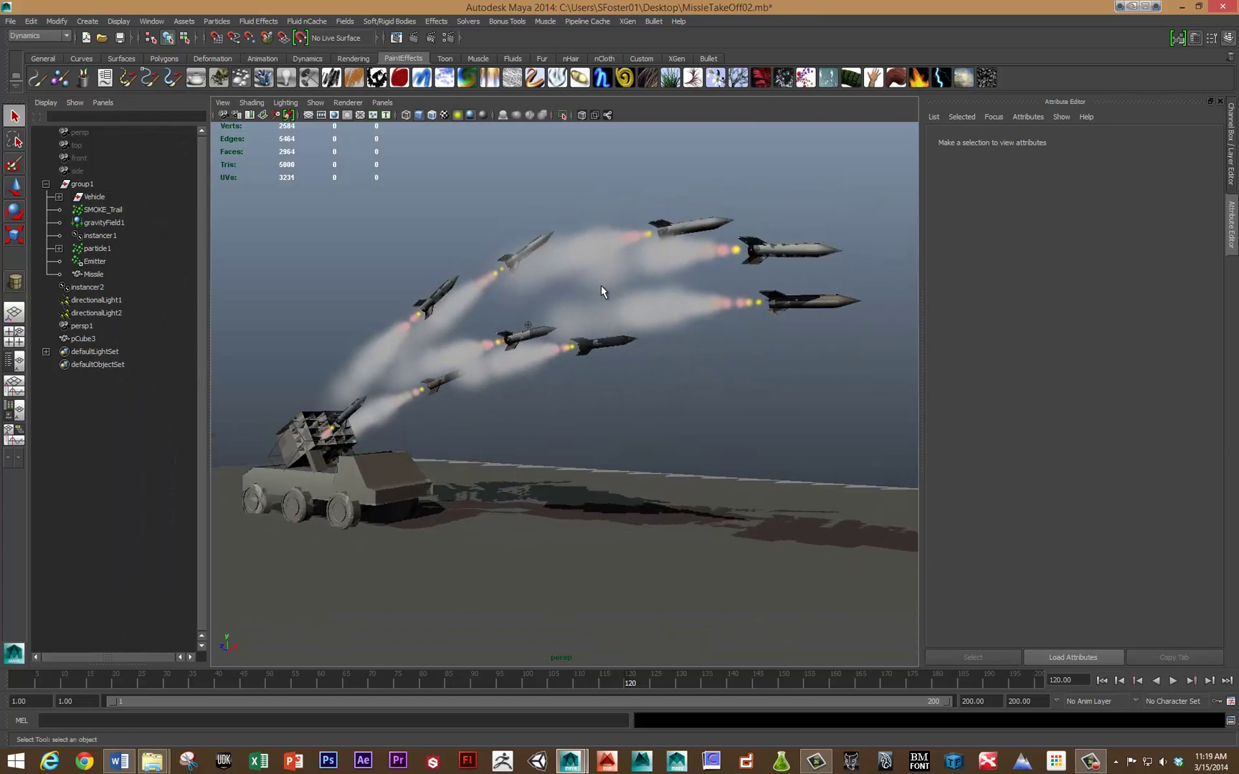
{"action": "key", "text": "alt+v"}
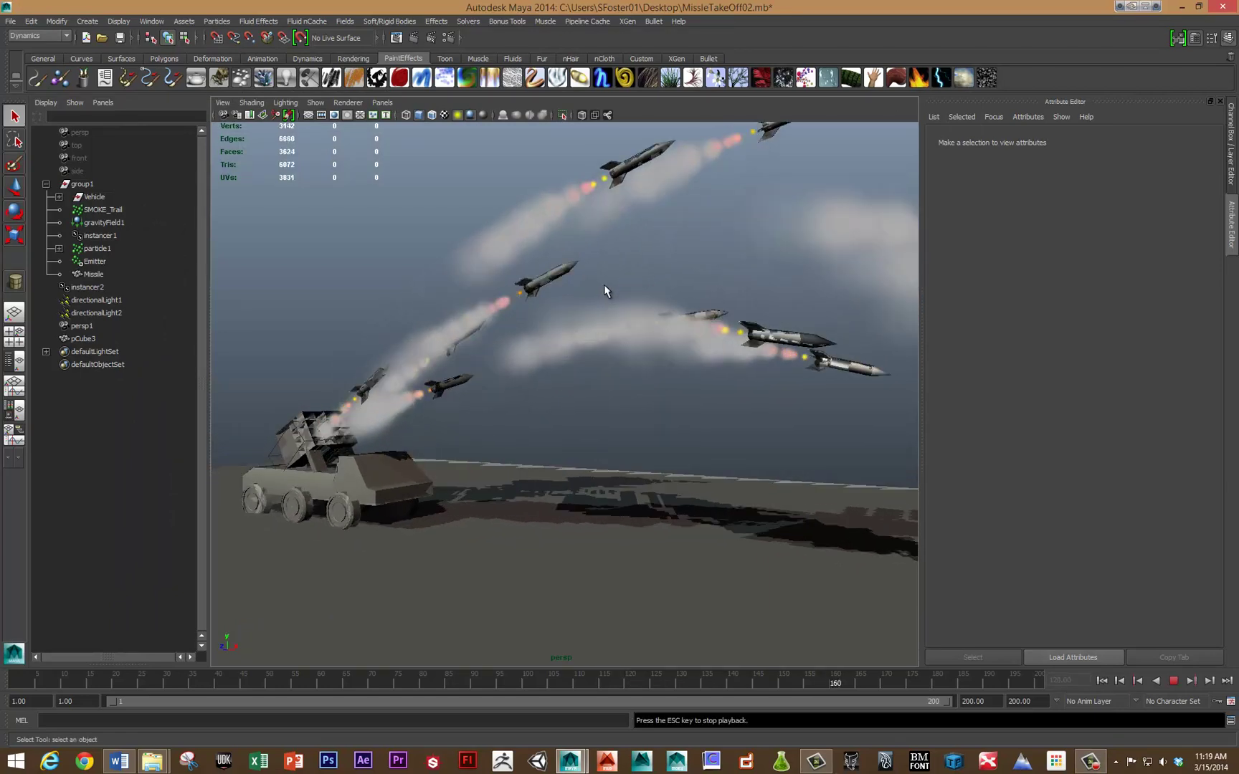
{"action": "key", "text": "shift+alt+v"}
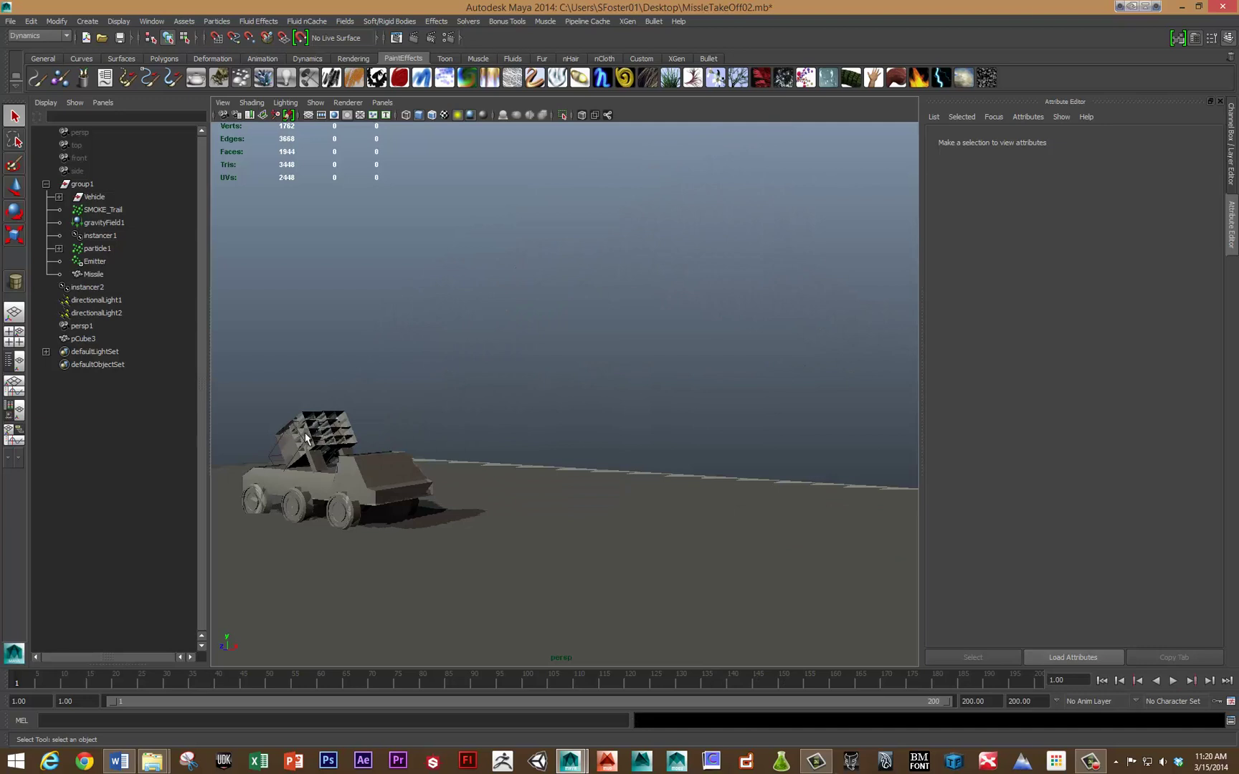
{"action": "key", "text": "alt+v"}
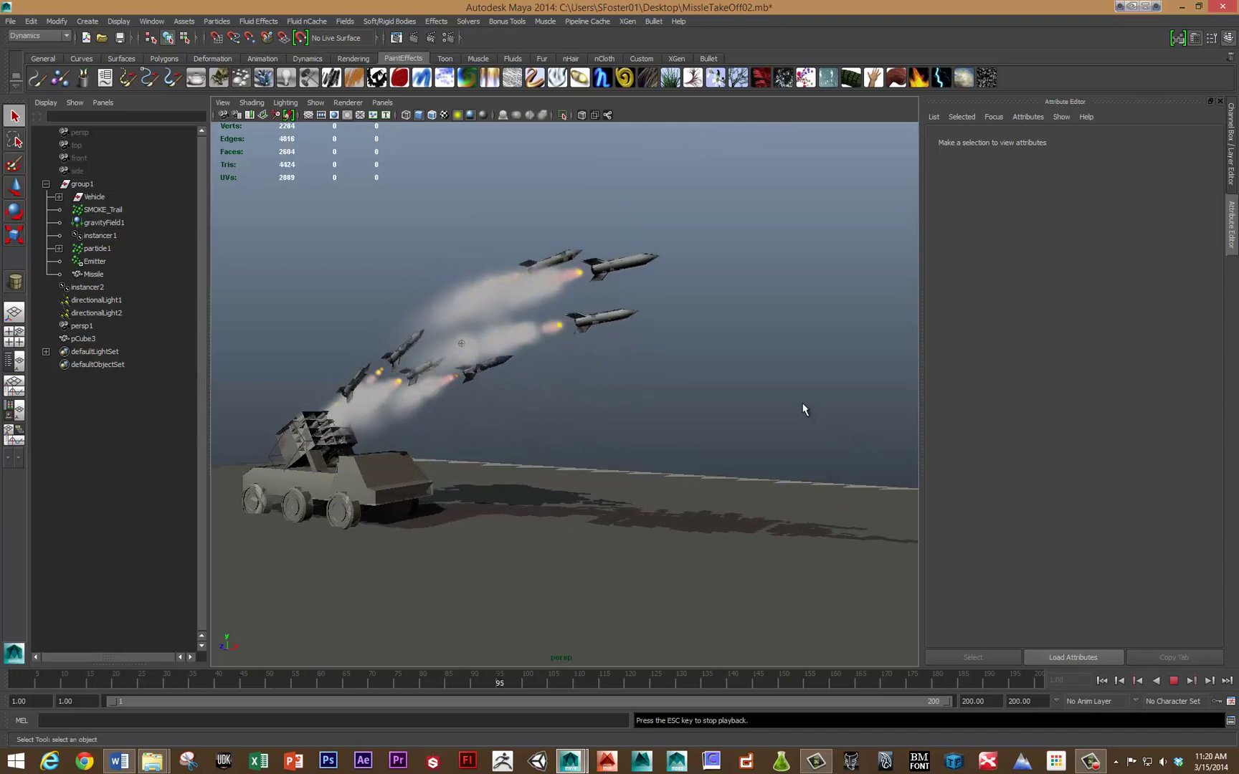
{"action": "key", "text": "Escape"}
Step: Select particle1 in the Outliner, rewind to frame 1, and start a new scene
{"action": "scroll", "coordinate": [799, 388], "scroll_direction": "up", "scroll_amount": 5}
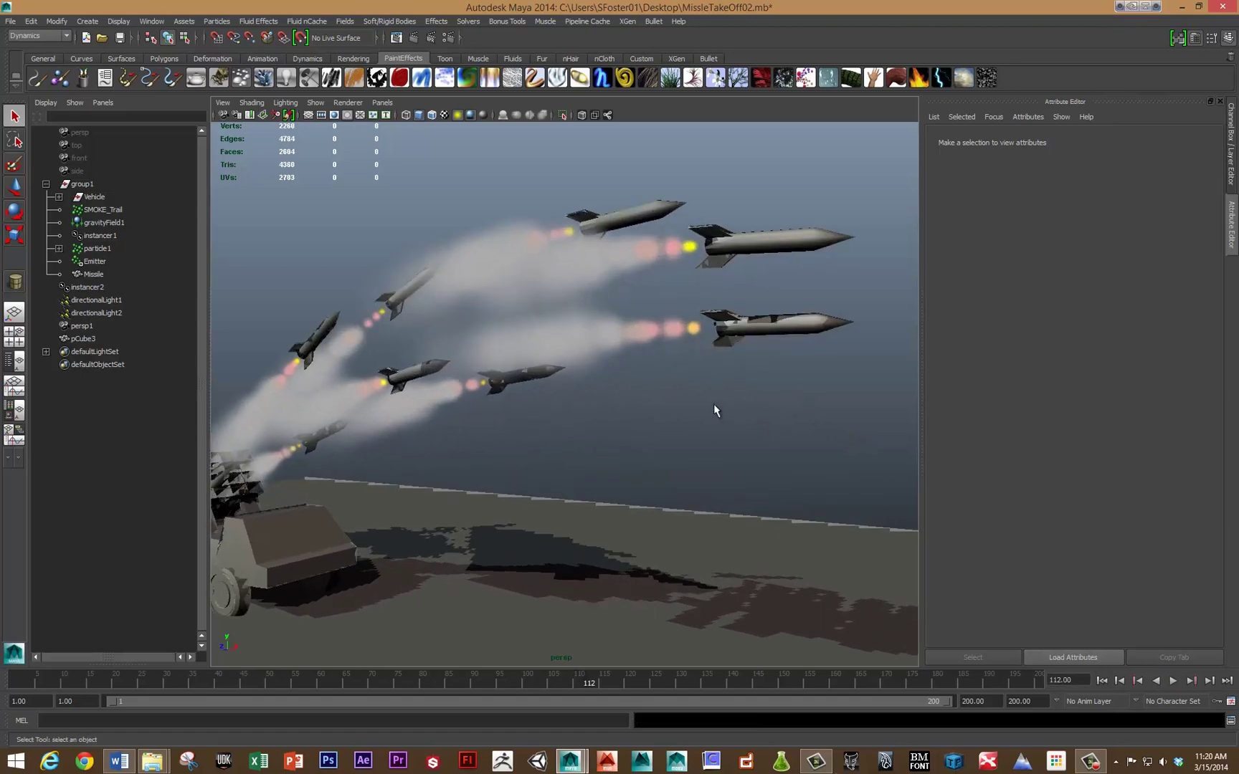
{"action": "left_click", "coordinate": [816, 355]}
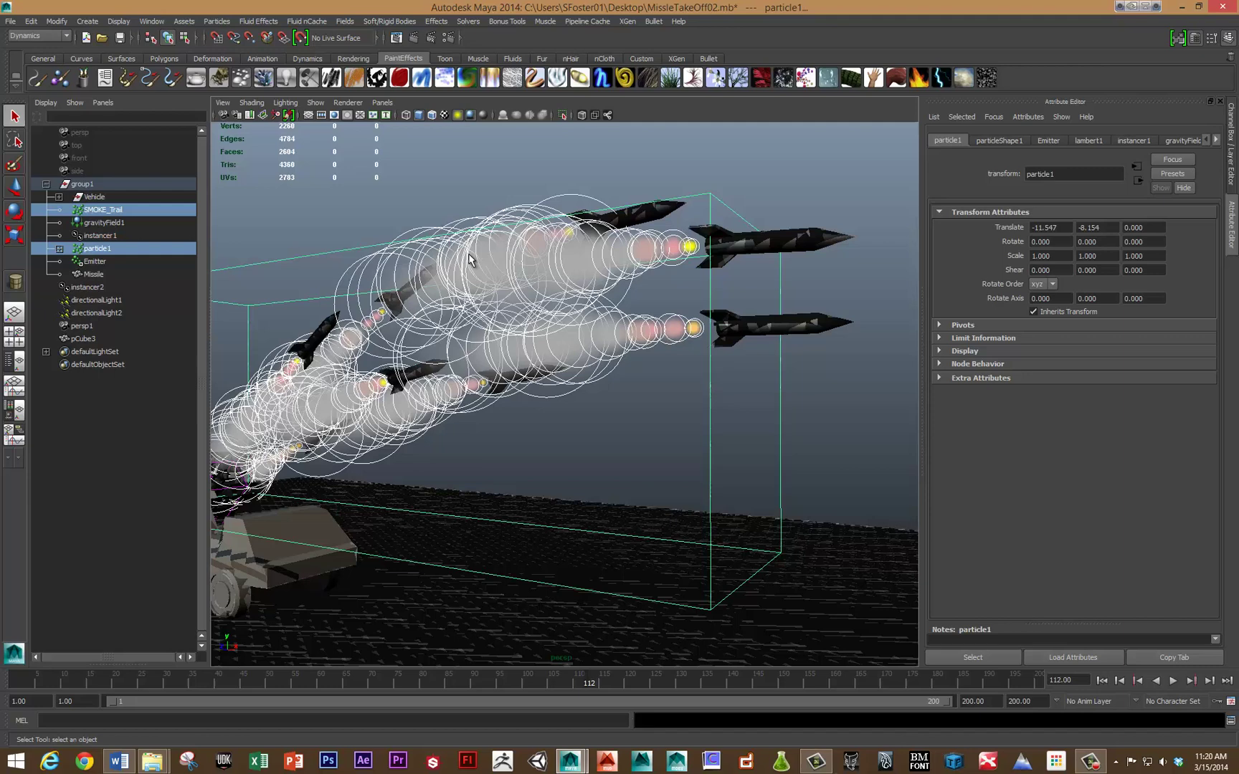
{"action": "key", "text": "alt+shift+v"}
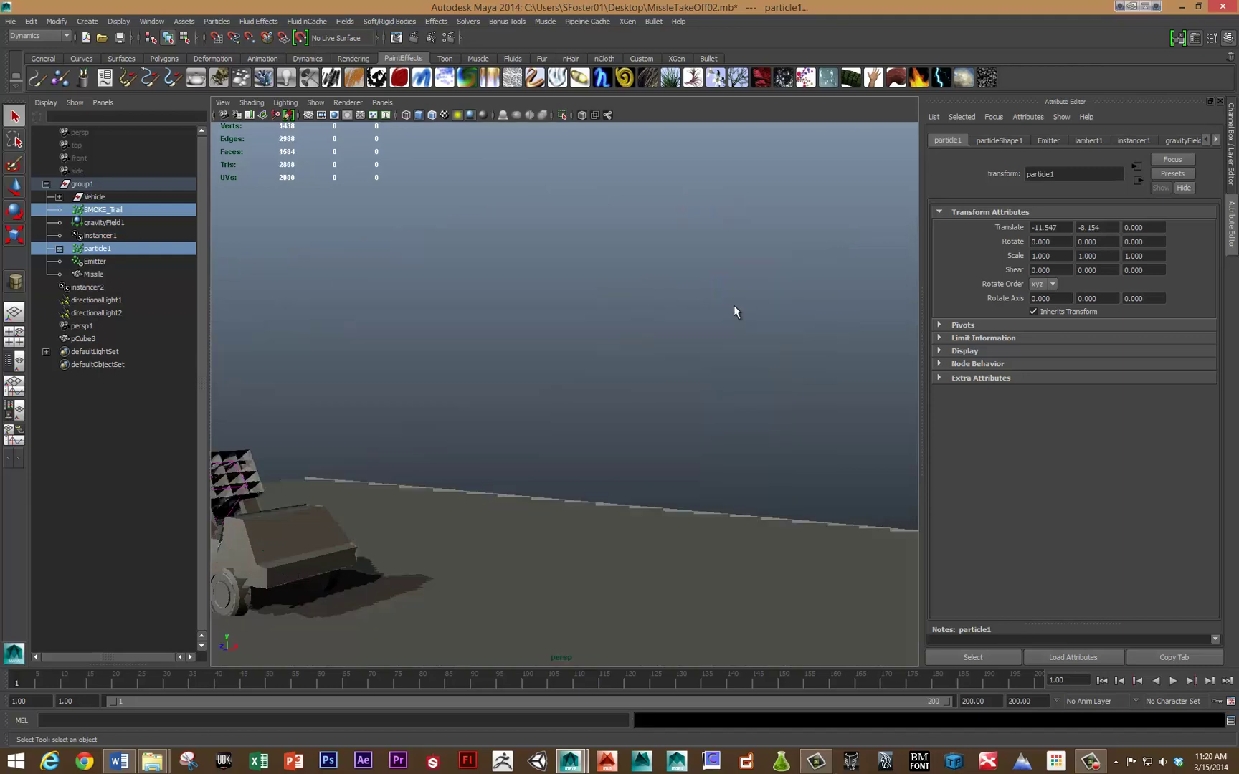
{"action": "left_click_drag", "start_coordinate": [736, 313], "coordinate": [563, 284], "text": "alt"}
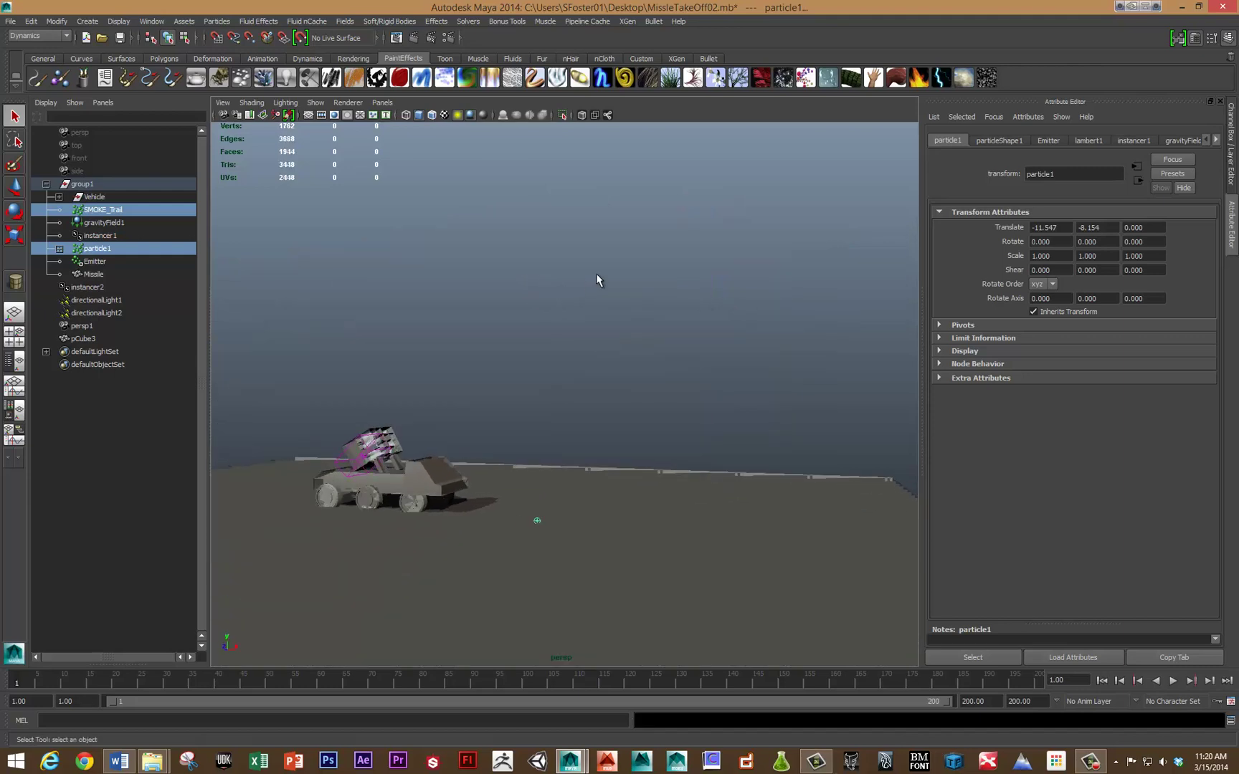
{"action": "key", "text": "ctrl+n"}
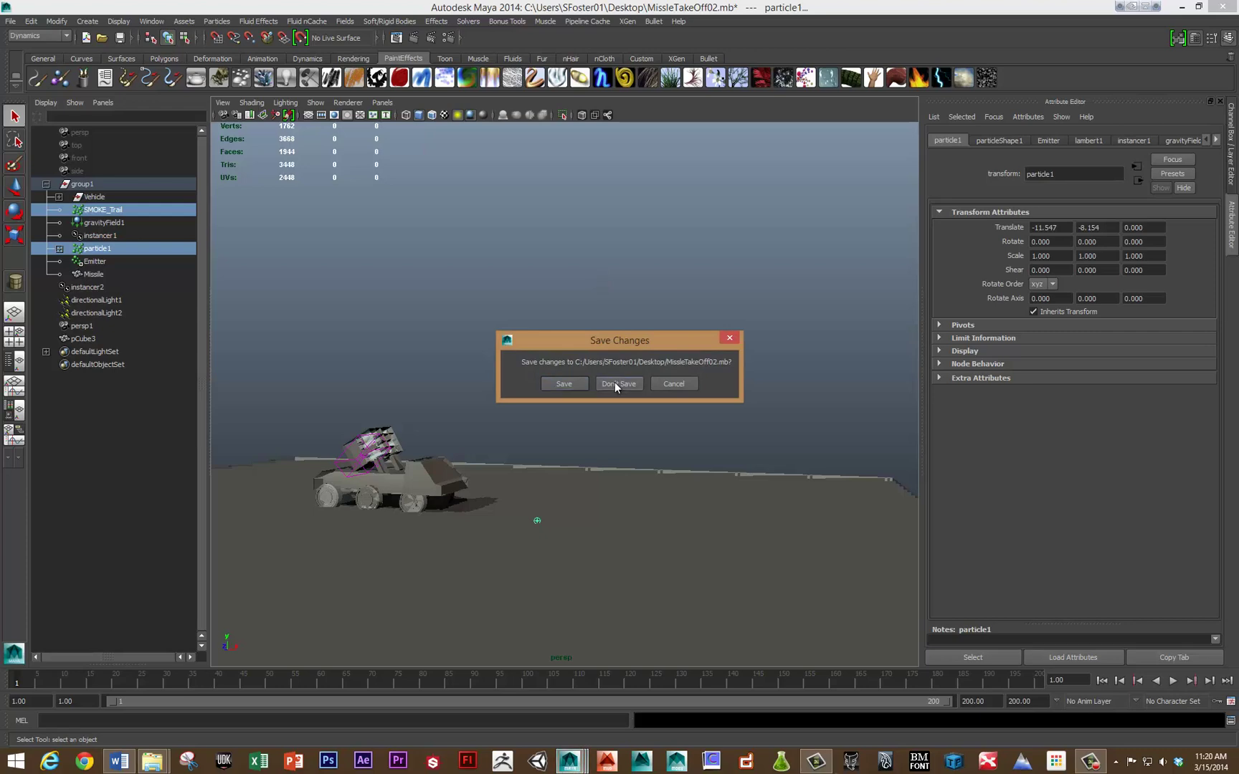
Step: Discard the launcher scene changes and draw a polygon cylinder at the grid centre
{"action": "left_click", "coordinate": [614, 383]}
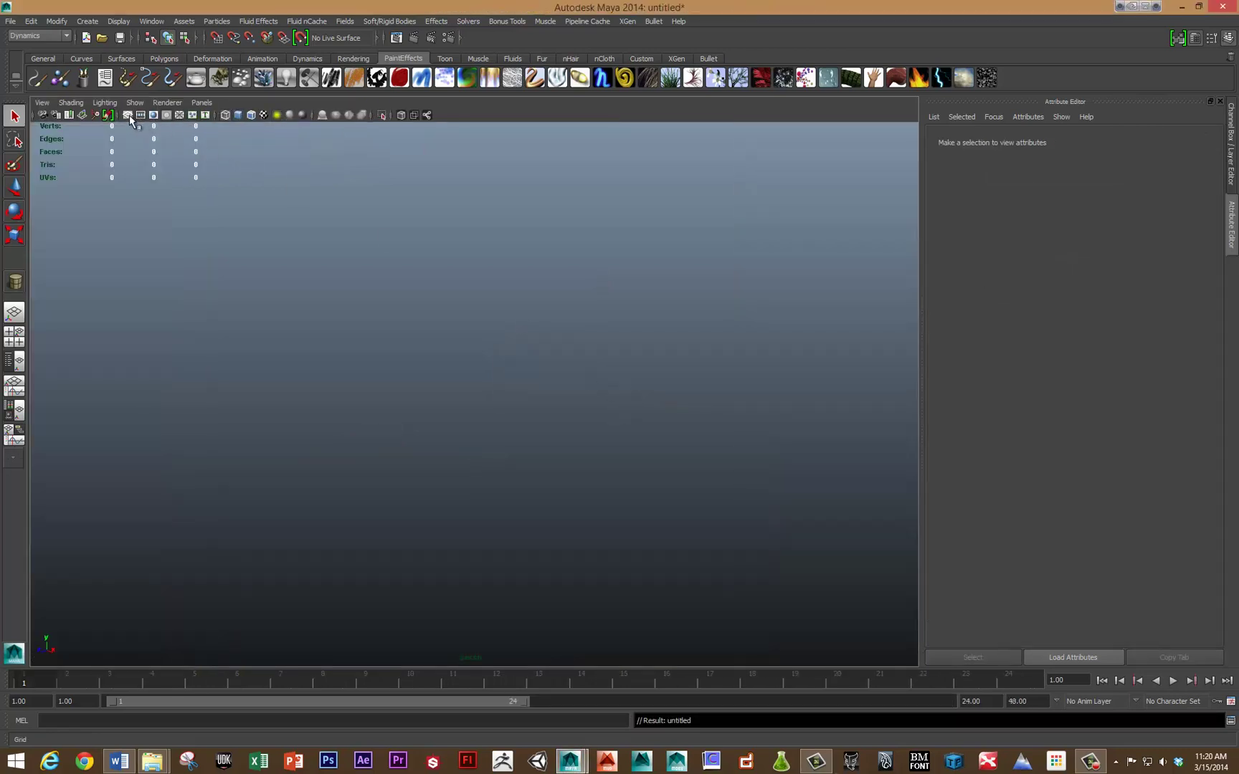
{"action": "right_click_drag", "start_coordinate": [456, 396], "coordinate": [465, 400], "text": "shift"}
{"action": "mouse_move", "coordinate": [475, 395]}
{"action": "left_mouse_down"}
{"action": "mouse_move", "coordinate": [514, 404]}
{"action": "mouse_move", "coordinate": [495, 401]}
{"action": "left_mouse_up"}
{"action": "left_click_drag", "start_coordinate": [495, 401], "coordinate": [484, 248]}
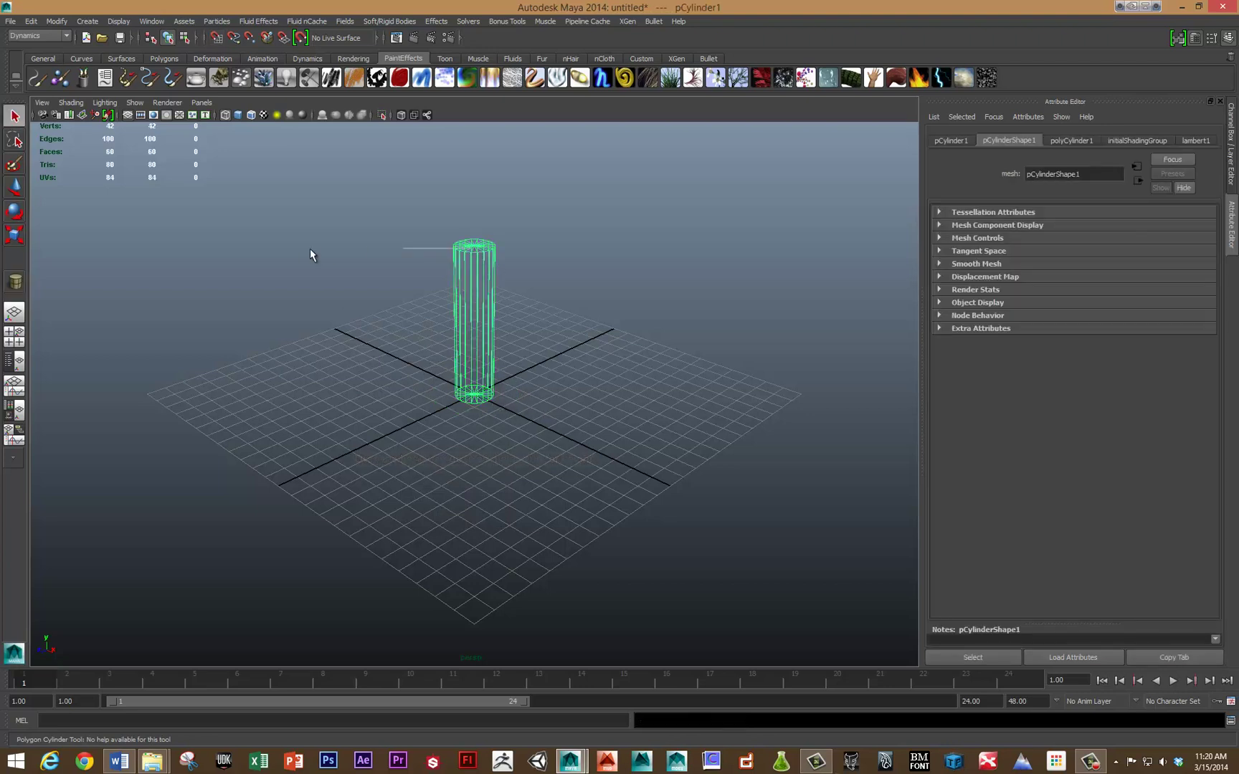
{"action": "key", "text": "q"}
{"action": "left_click", "coordinate": [312, 255]}
Step: Pull the cylinder's top centre vertex upward into a pointed tip
{"action": "left_click", "coordinate": [473, 247]}
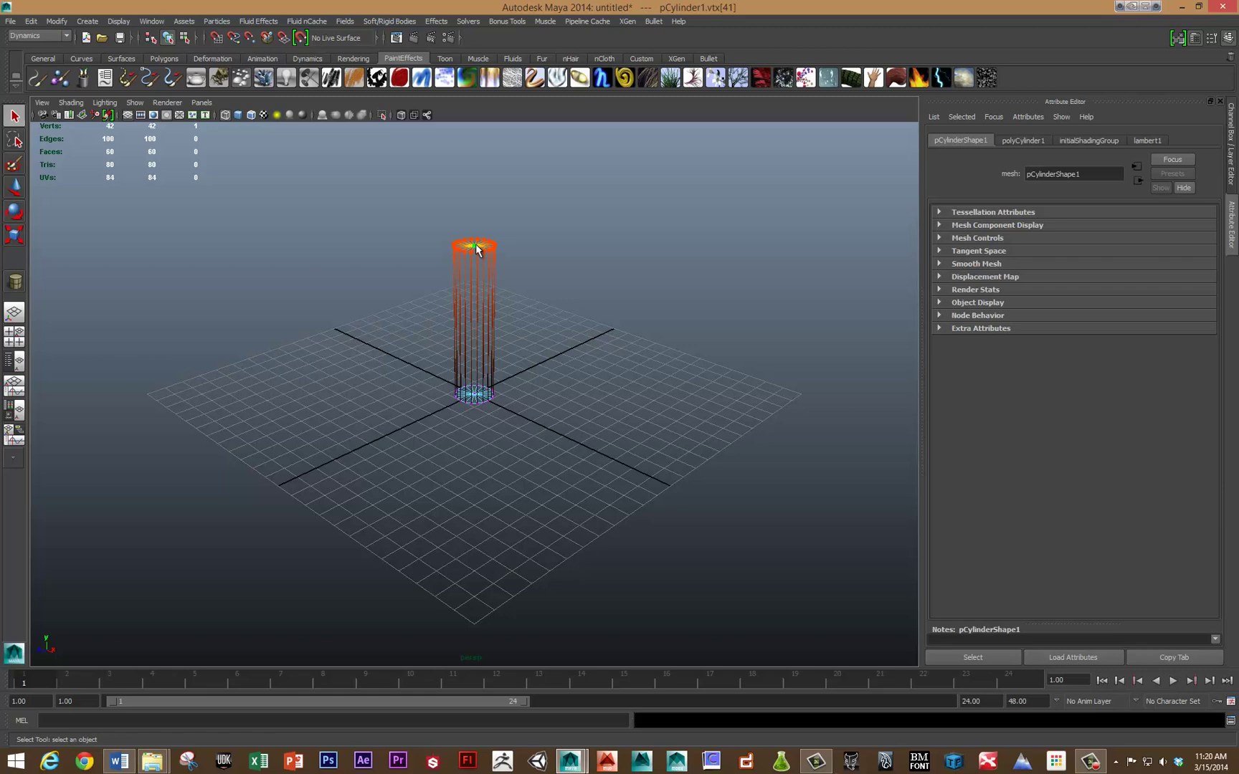
{"action": "right_click", "coordinate": [477, 248], "text": "shift"}
{"action": "key", "text": "w"}
{"action": "left_click_drag", "start_coordinate": [476, 208], "coordinate": [470, 74]}
{"action": "key", "text": "e"}
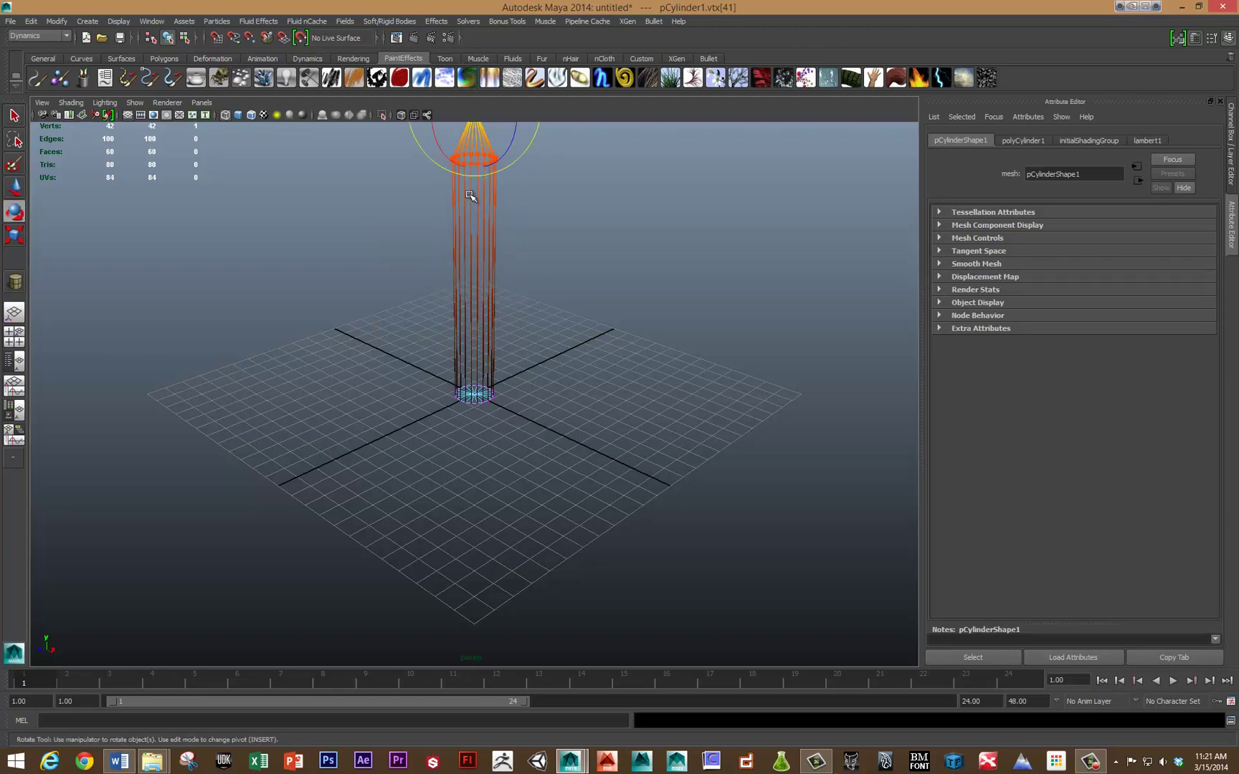
{"action": "middle_click_drag", "start_coordinate": [478, 205], "coordinate": [482, 265], "text": "alt"}
{"action": "key", "text": "b"}
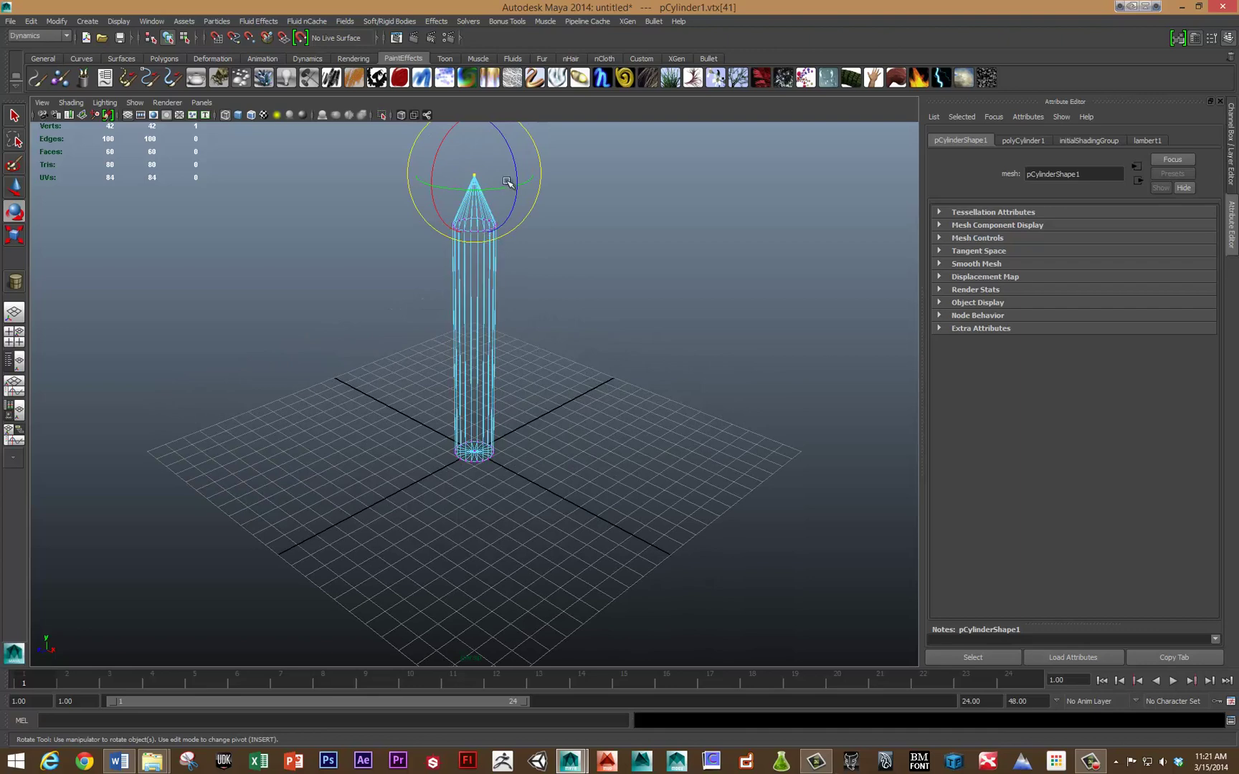
{"action": "key", "text": "F8"}
Step: Tip the pointed cylinder onto its side, shrink it and lower it onto the grid
{"action": "left_click", "coordinate": [487, 284]}
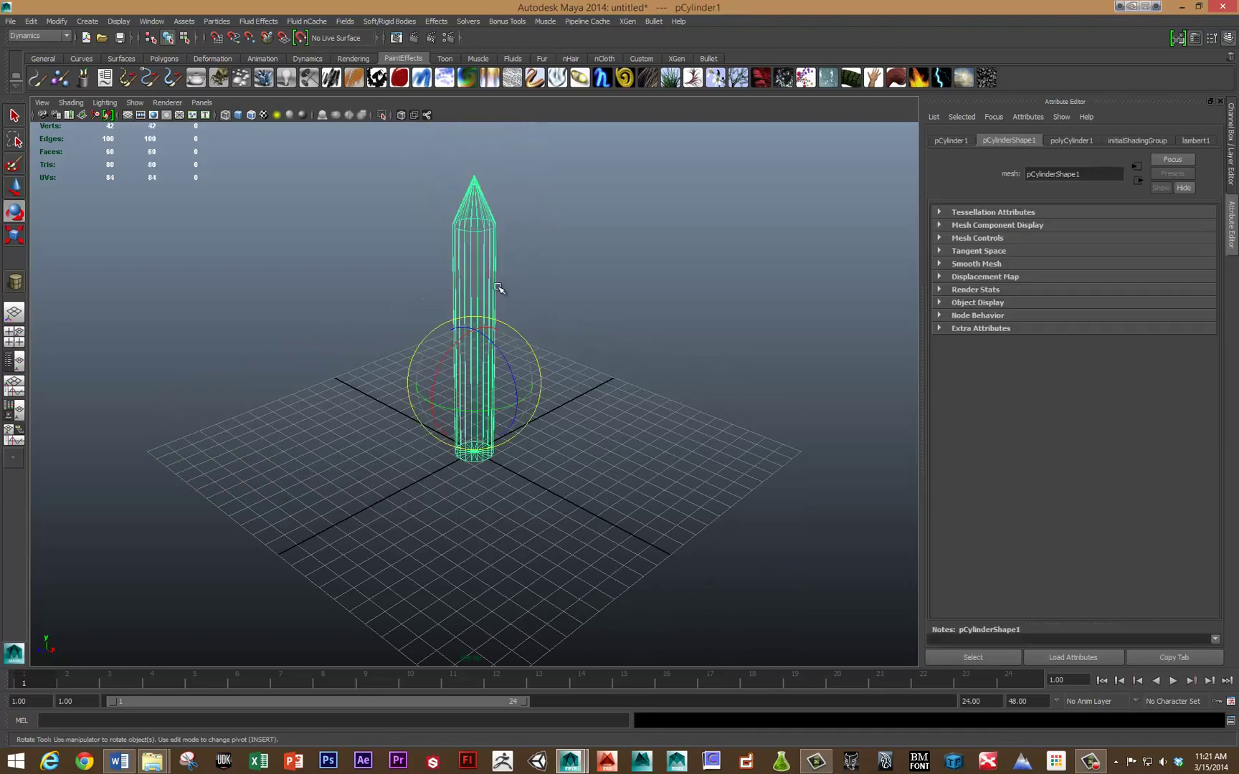
{"action": "left_click_drag", "start_coordinate": [507, 379], "coordinate": [526, 439]}
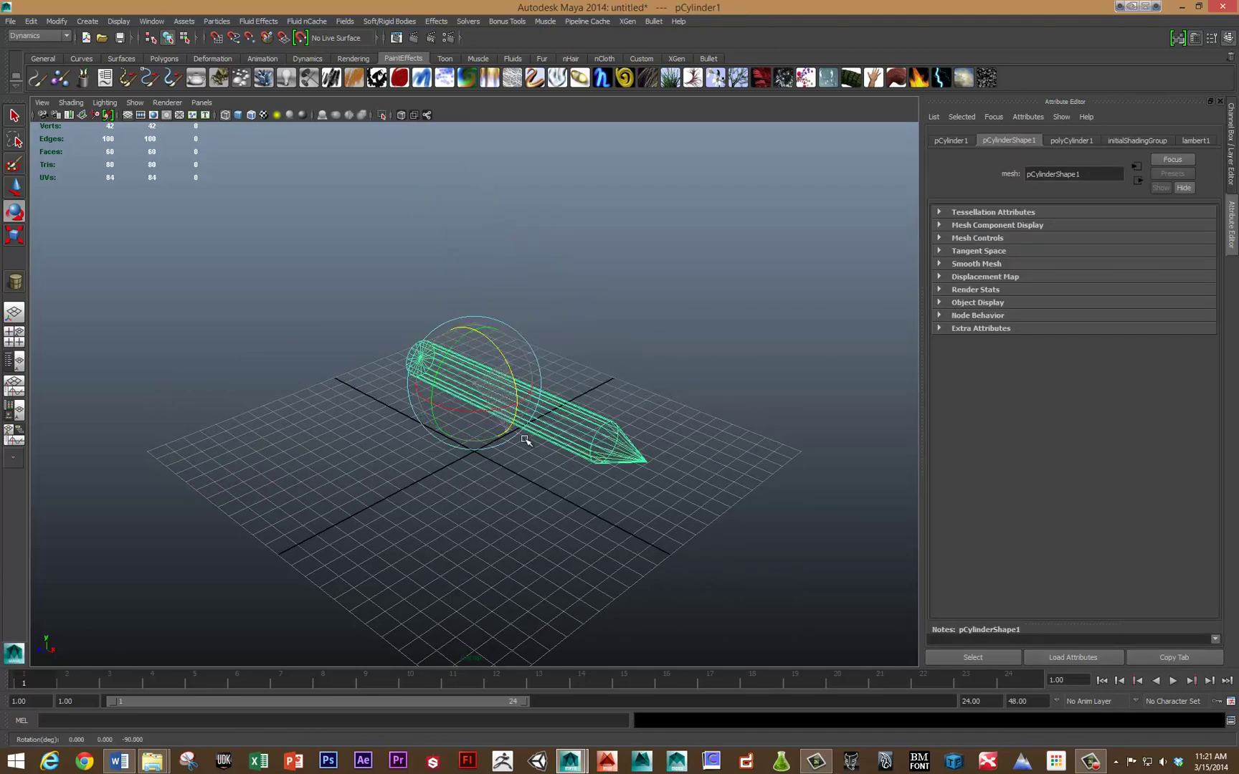
{"action": "key", "text": "w"}
{"action": "left_click_drag", "start_coordinate": [479, 343], "coordinate": [332, 468]}
{"action": "key", "text": "r"}
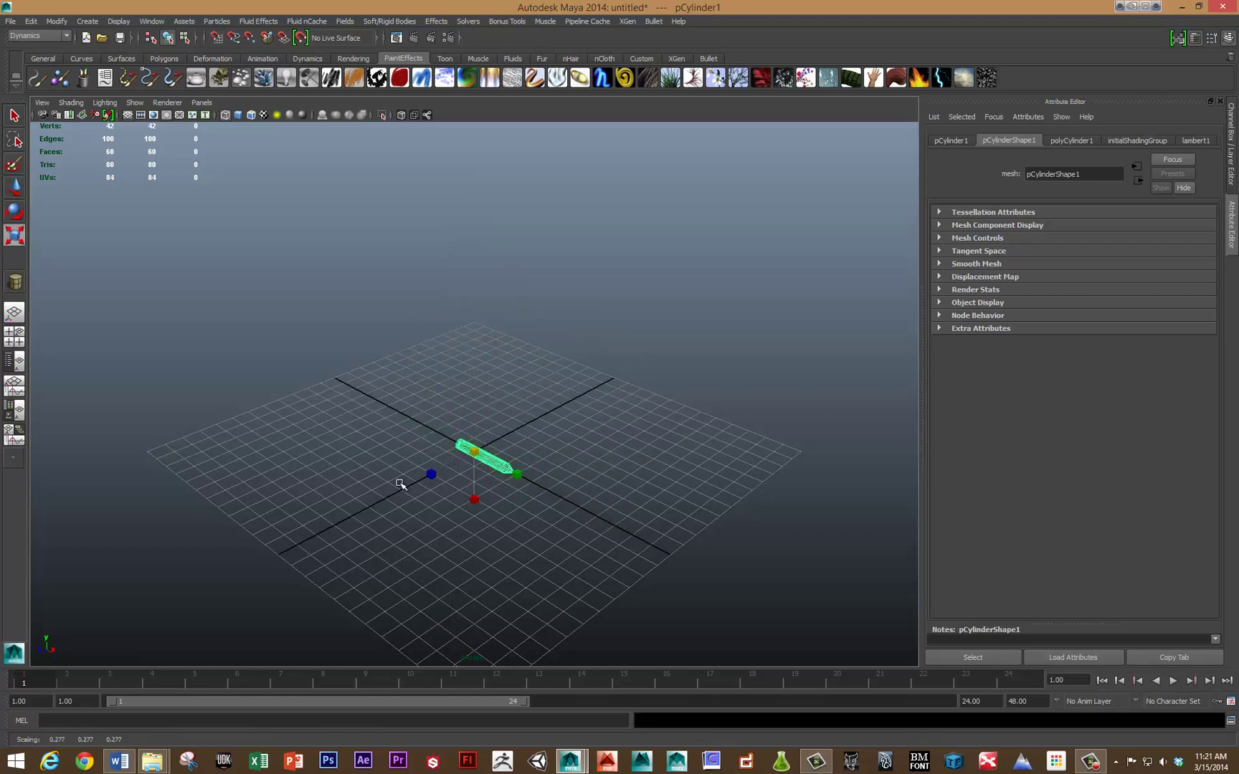
{"action": "key", "text": "w"}
{"action": "left_click_drag", "start_coordinate": [504, 472], "coordinate": [457, 446]}
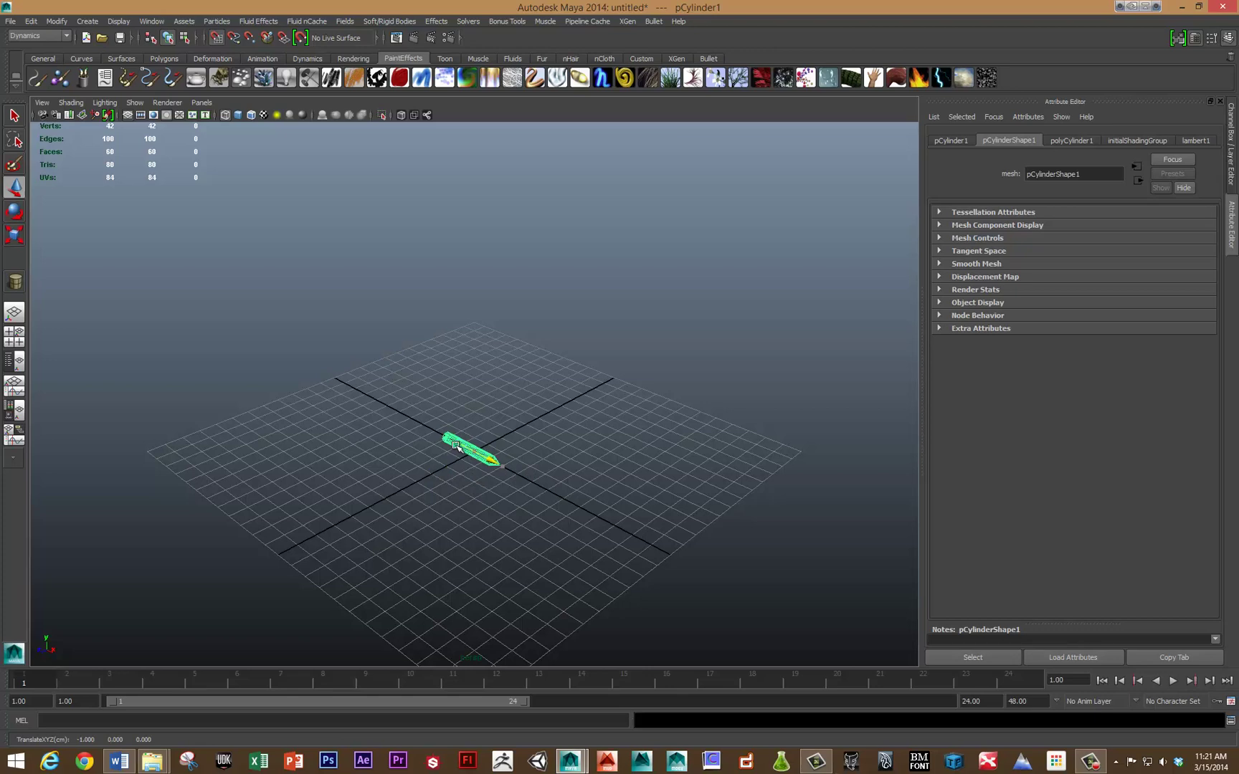
Step: Frame the cylinder and slide it along the X axis
{"action": "key", "text": "f"}
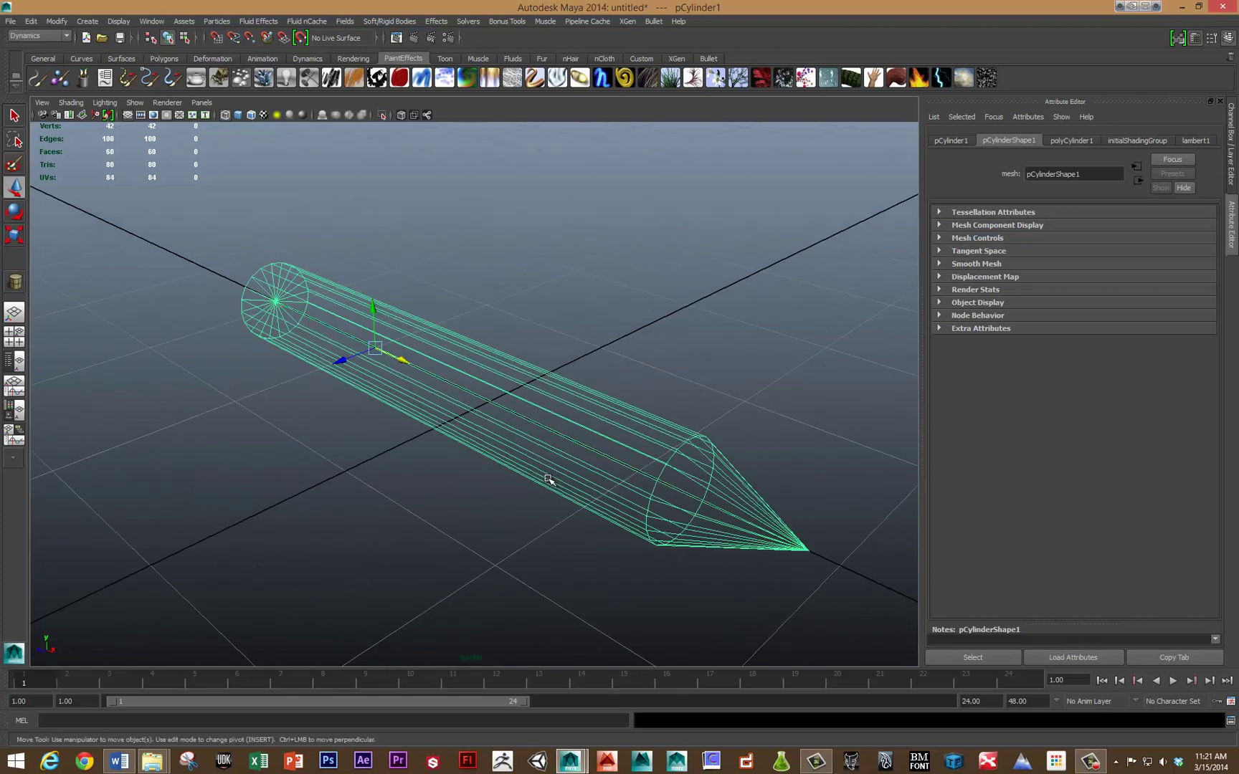
{"action": "right_click_drag", "start_coordinate": [549, 479], "coordinate": [404, 436], "text": "alt"}
{"action": "left_click_drag", "start_coordinate": [439, 377], "coordinate": [637, 397]}
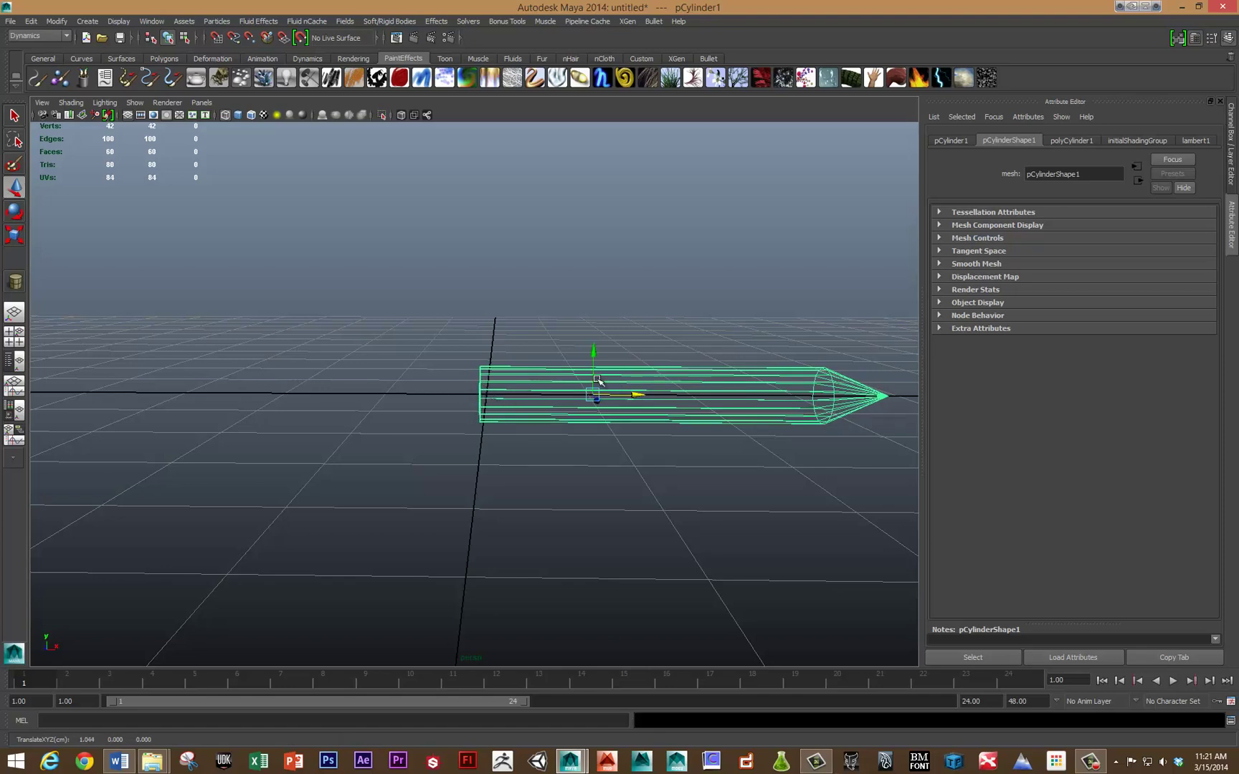
{"action": "right_click_drag", "start_coordinate": [633, 387], "coordinate": [472, 392], "text": "alt"}
{"action": "left_click_drag", "start_coordinate": [471, 392], "coordinate": [583, 400], "text": "alt"}
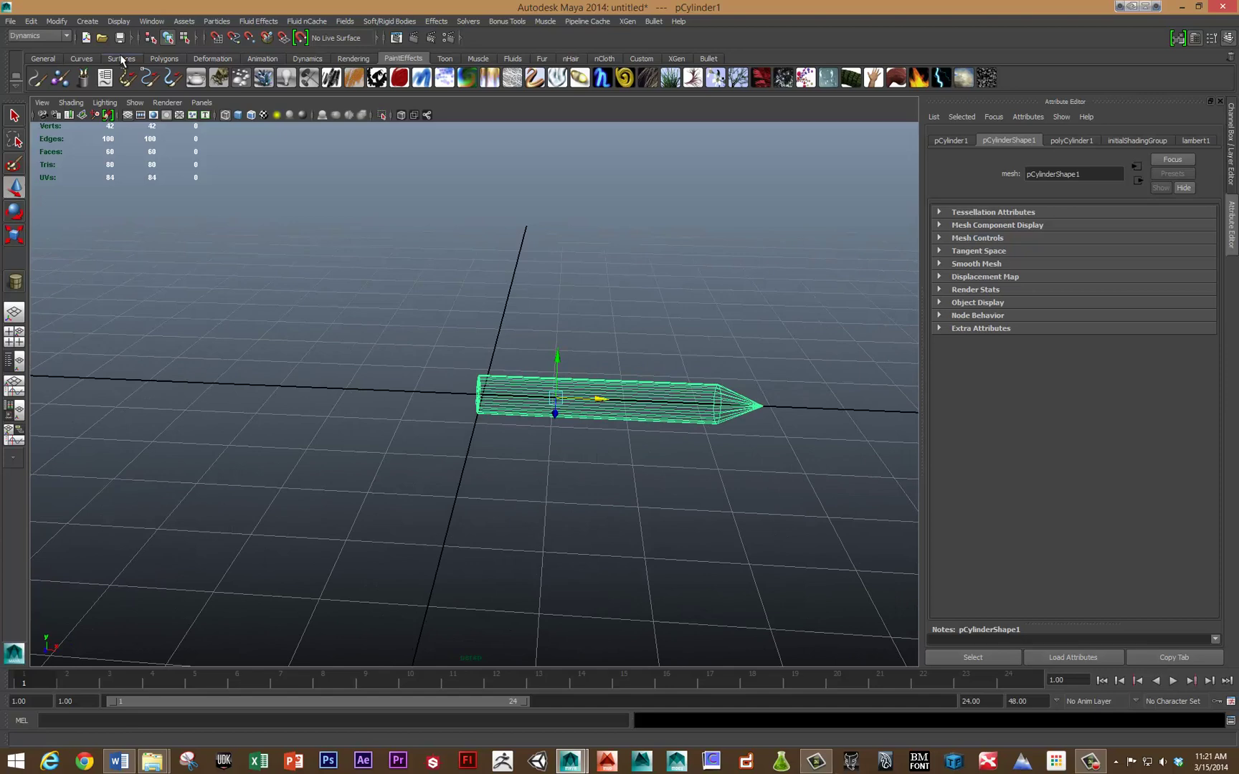
Step: Freeze the cylinder's transformations with Modify > Freeze Transformations and check its channels
{"action": "left_click", "coordinate": [87, 23]}
{"action": "mouse_move", "coordinate": [65, 23]}
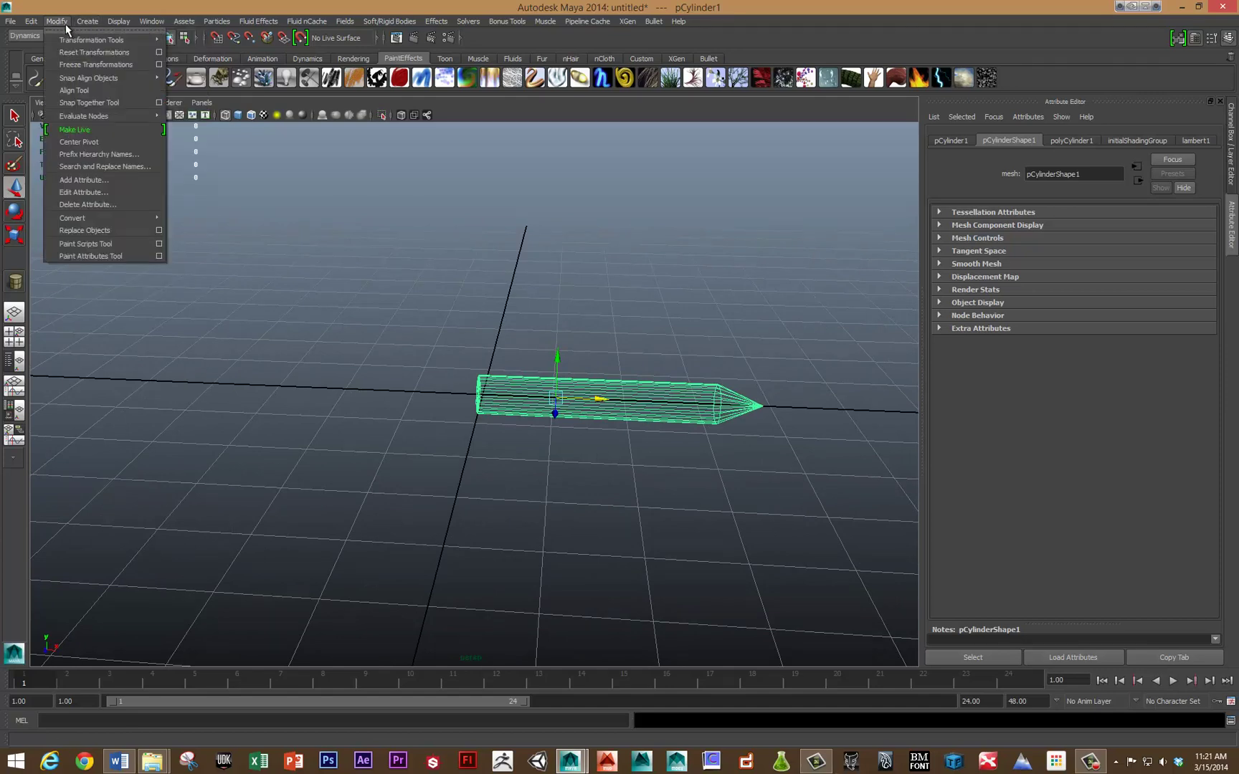
{"action": "left_click", "coordinate": [72, 64]}
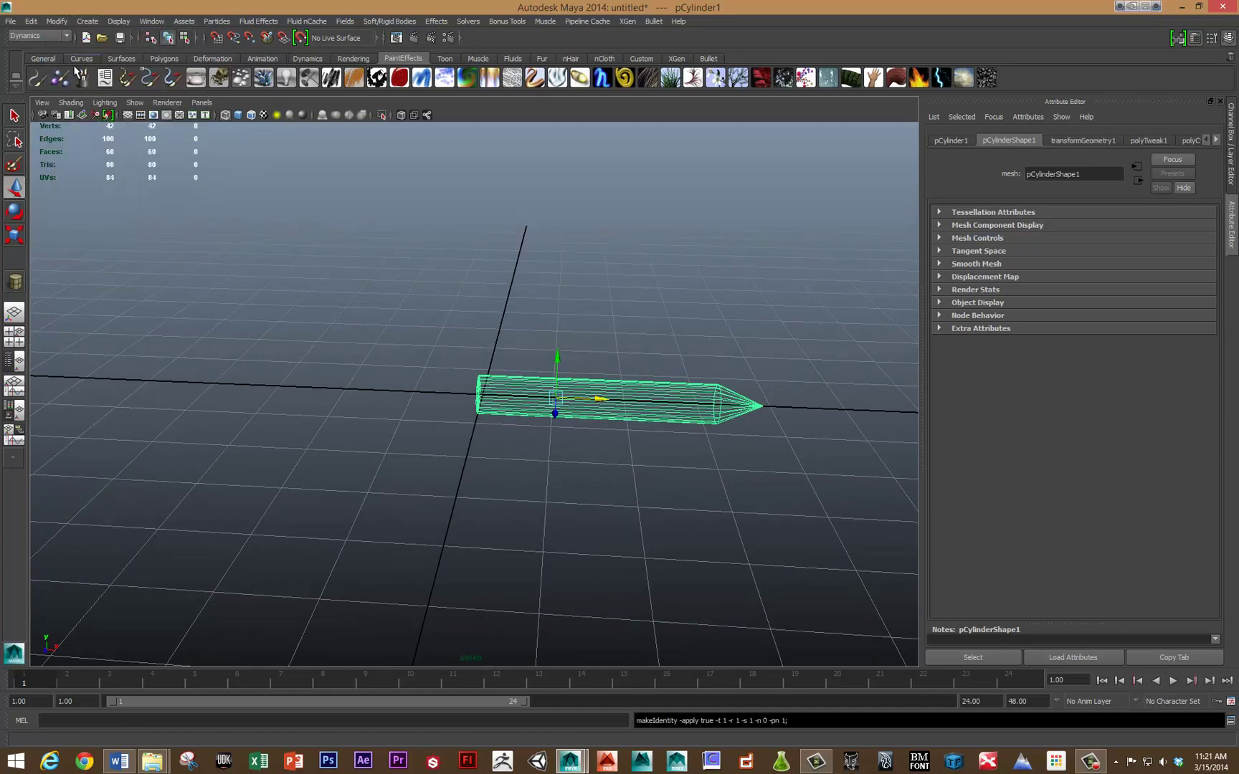
{"action": "key", "text": "ctrl+a"}
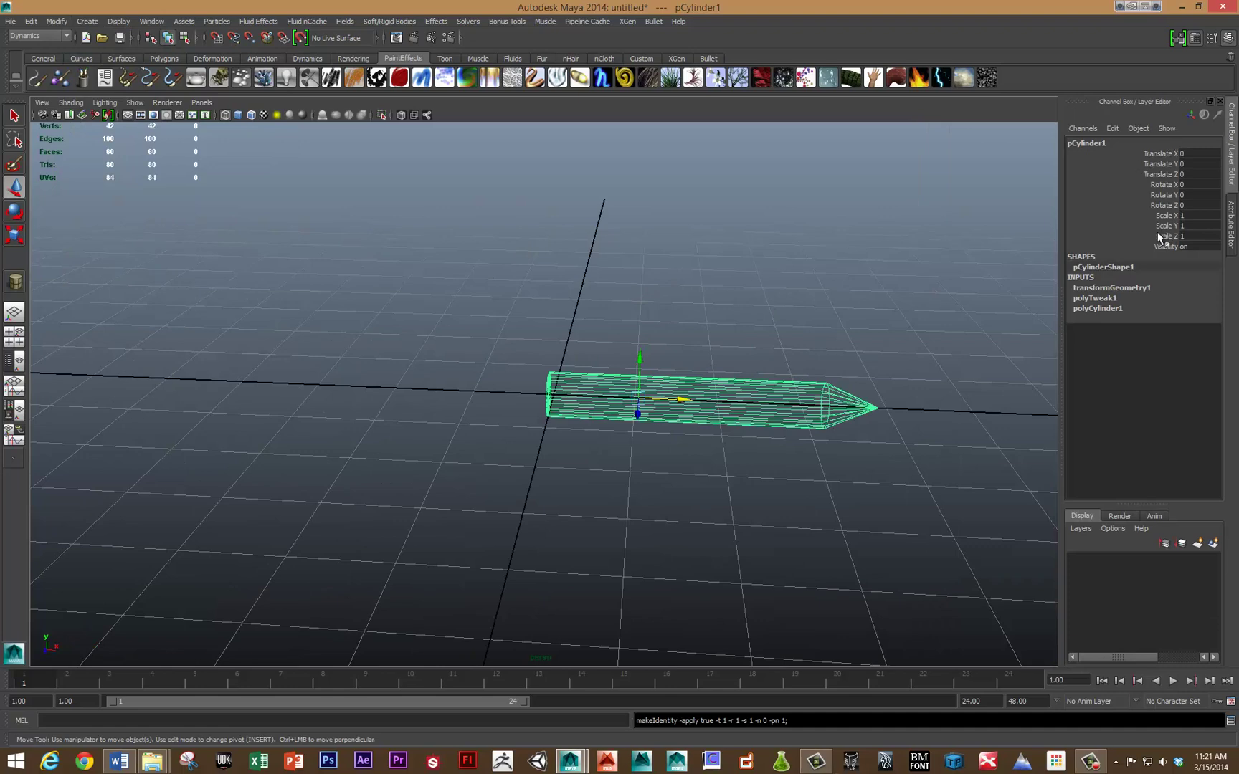
{"action": "scroll", "coordinate": [597, 324], "scroll_direction": "down", "scroll_amount": 5}
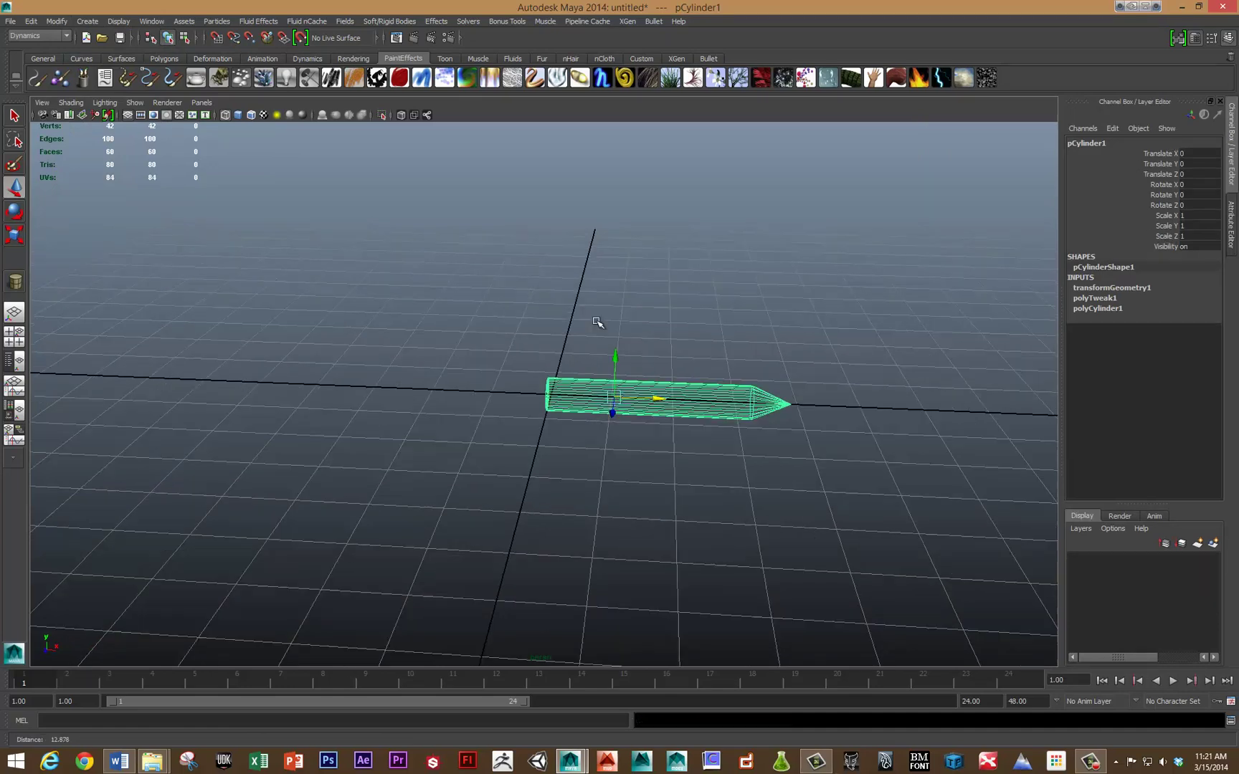
Step: In the Dynamics menu set, create a particle emitter and raise it above the missile
{"action": "left_click", "coordinate": [68, 36]}
{"action": "left_click", "coordinate": [67, 37]}
{"action": "left_click", "coordinate": [218, 22]}
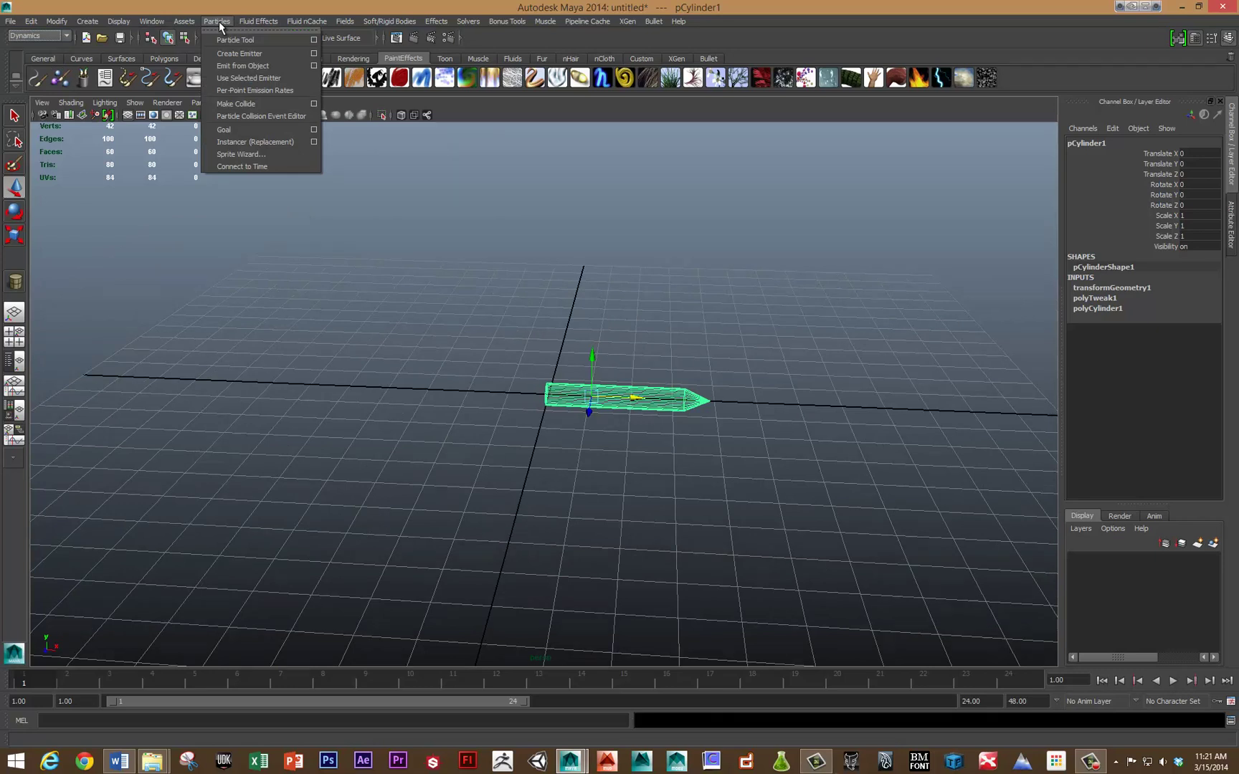
{"action": "left_click", "coordinate": [238, 54]}
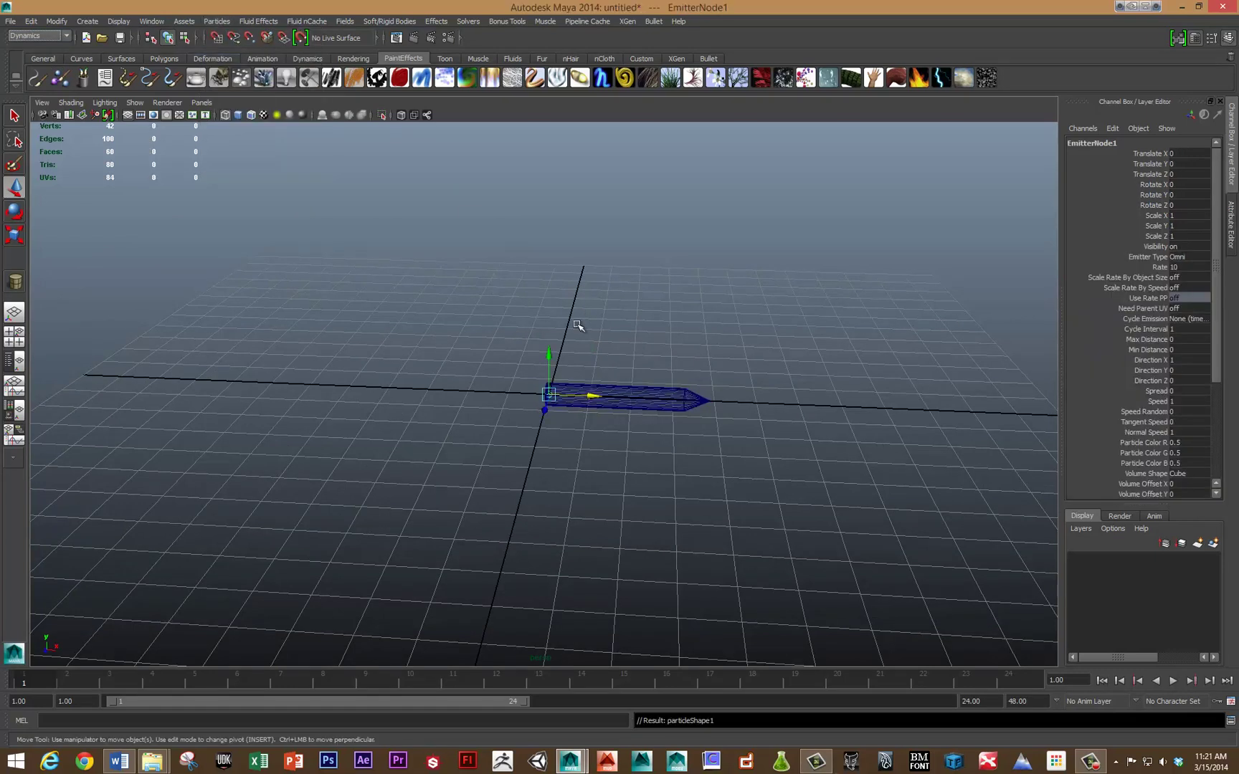
{"action": "left_click_drag", "start_coordinate": [550, 357], "coordinate": [551, 267]}
Step: Set EmitterNode1's Emitter Type to Volume and scroll to the Volume Speed Attributes
{"action": "key", "text": "ctrl+a"}
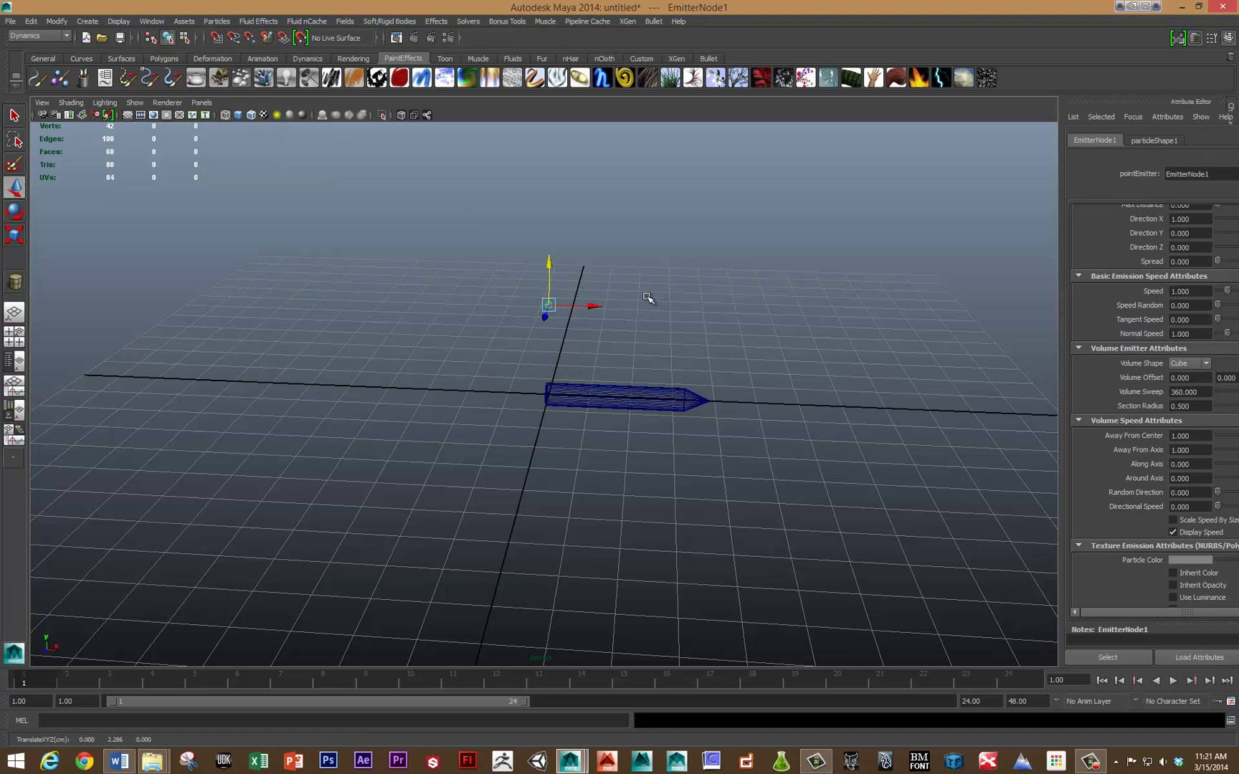
{"action": "scroll", "coordinate": [983, 362], "scroll_direction": "up", "scroll_amount": 6}
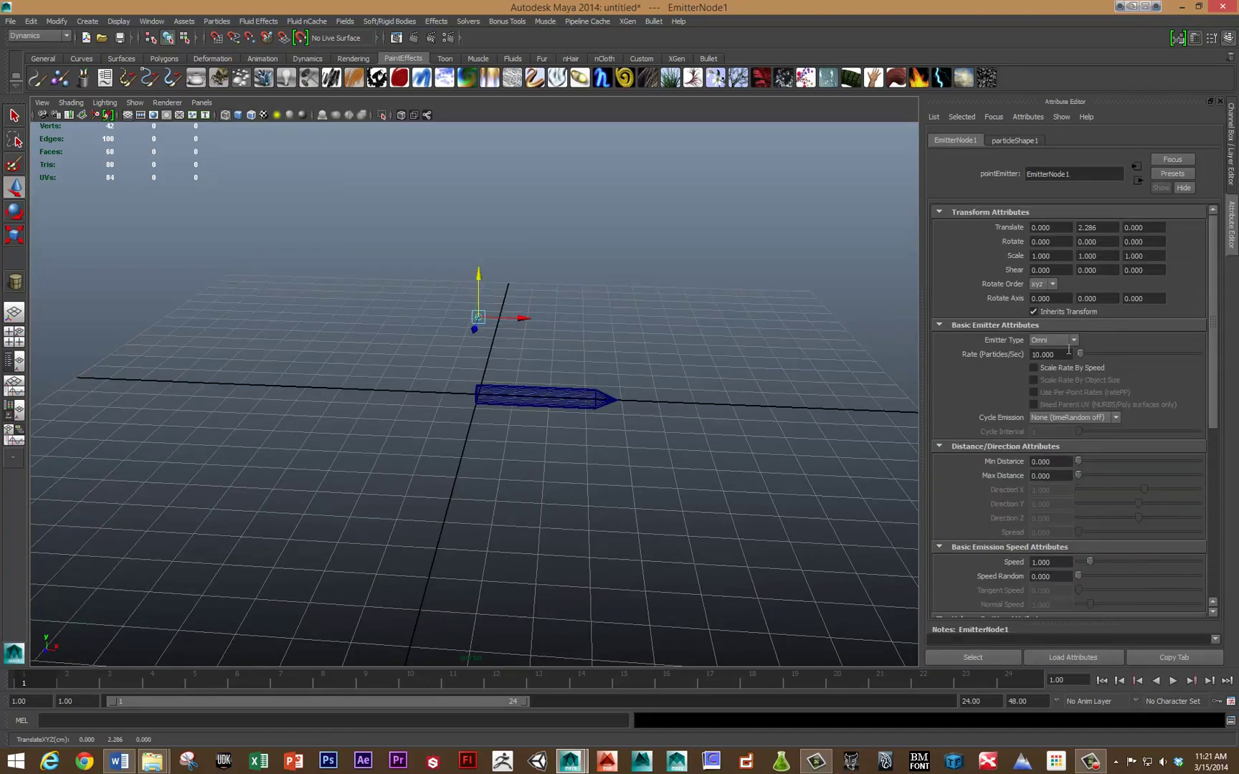
{"action": "left_click", "coordinate": [1061, 340]}
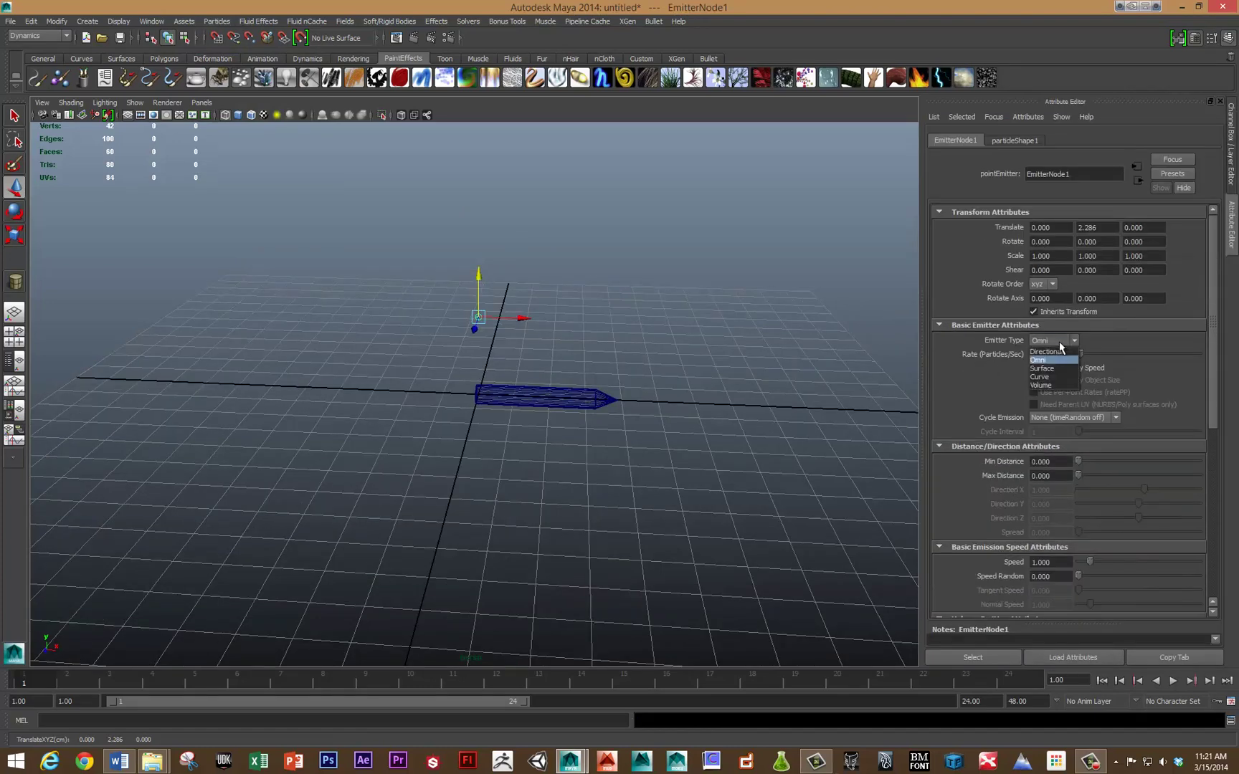
{"action": "left_click", "coordinate": [1052, 385]}
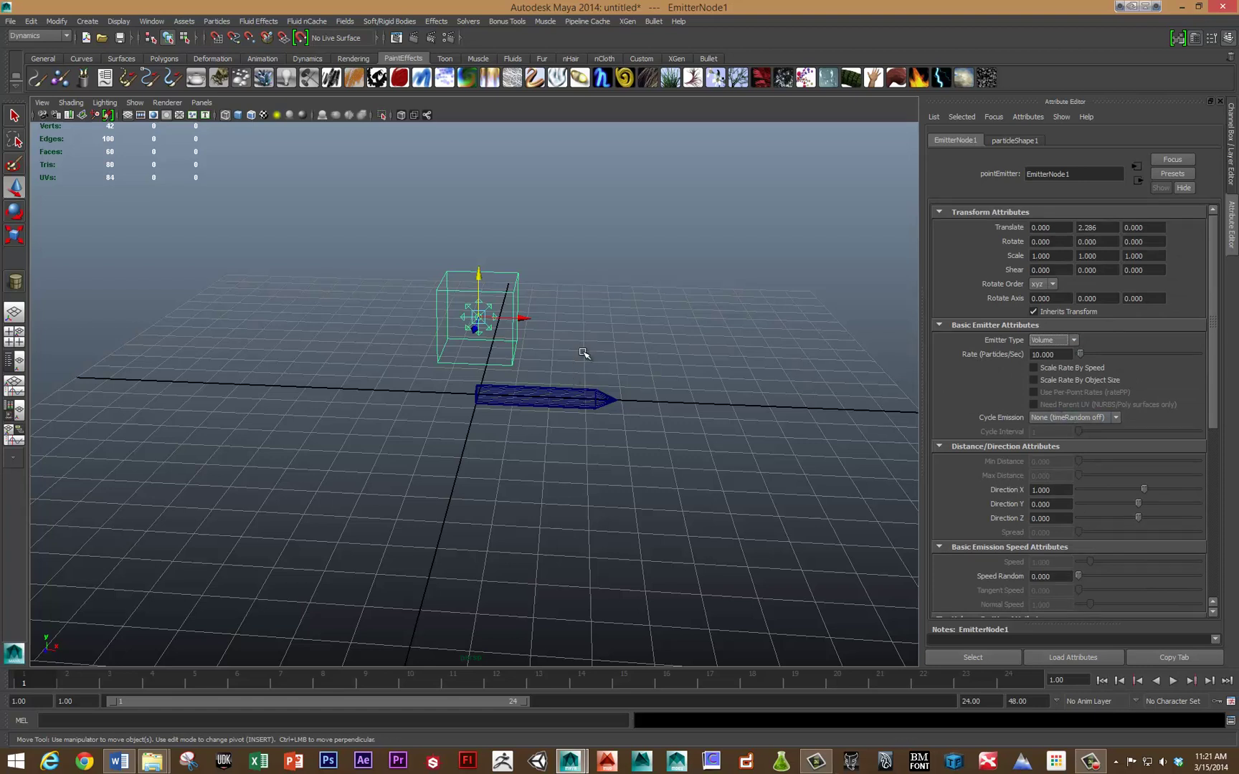
{"action": "scroll", "coordinate": [968, 504], "scroll_direction": "down", "scroll_amount": 3}
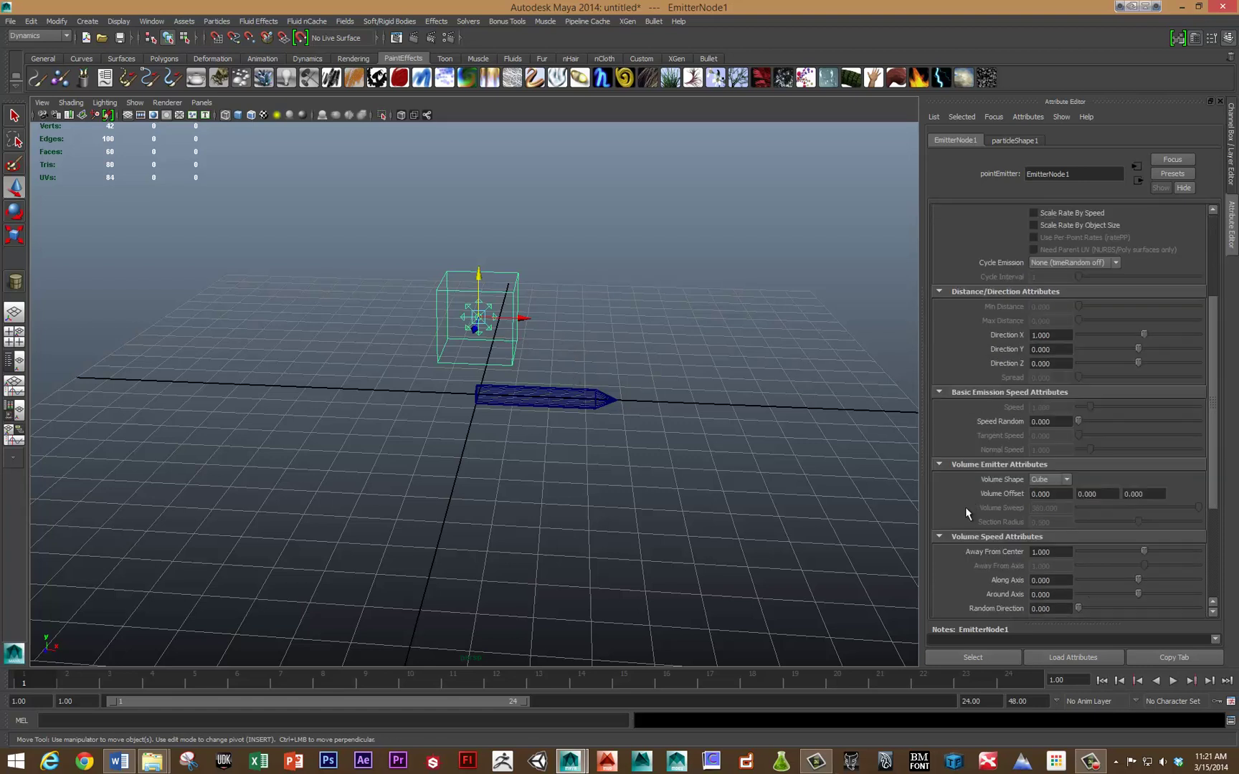
{"action": "scroll", "coordinate": [965, 506], "scroll_direction": "down", "scroll_amount": 3}
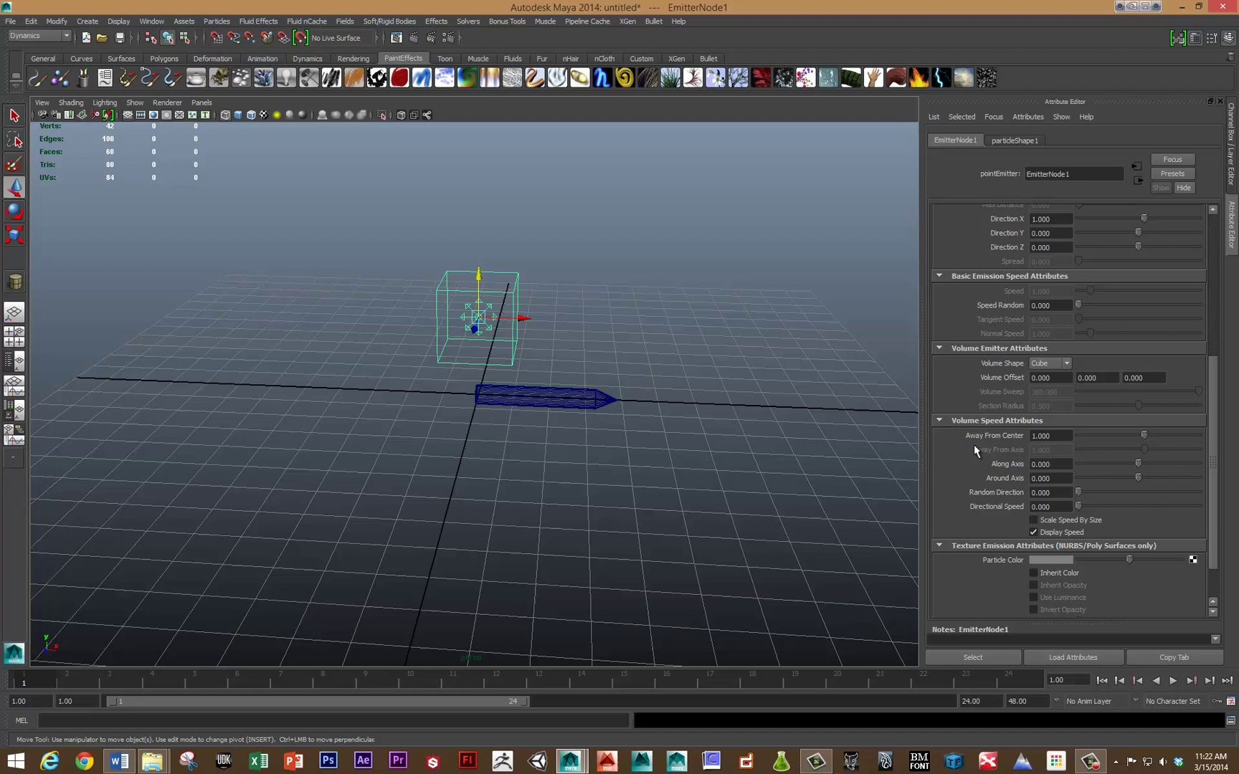
Step: Set the volume emitter's Away From Center speed to 0
{"action": "left_click", "coordinate": [522, 317]}
{"action": "left_click_drag", "start_coordinate": [1059, 440], "coordinate": [933, 436]}
{"action": "type", "text": "0"}
{"action": "key", "text": "Tab"}
Step: Rotate the emitter -75° around the Z axis
{"action": "left_click", "coordinate": [570, 266]}
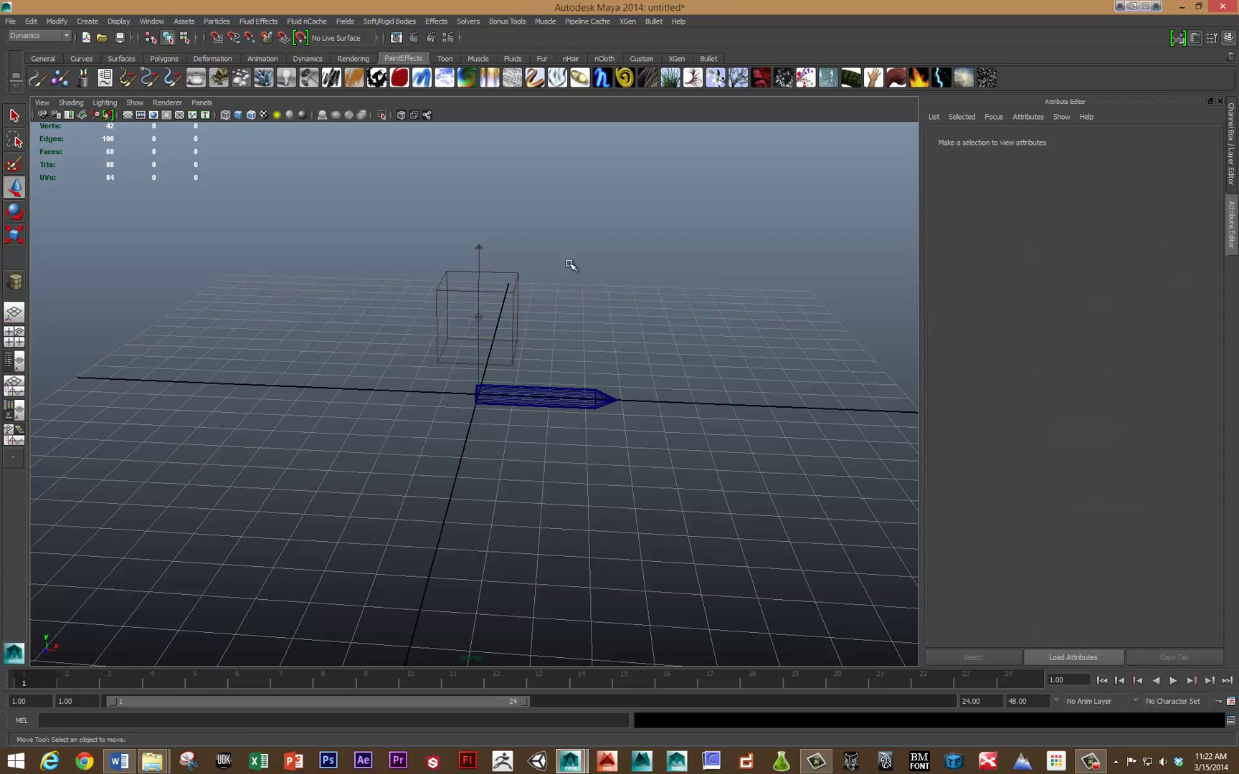
{"action": "left_click", "coordinate": [506, 278]}
{"action": "key", "text": "e"}
{"action": "left_click_drag", "start_coordinate": [510, 270], "coordinate": [556, 332]}
Step: Play back to watch particle1 streaming out of the cube emitter
{"action": "key", "text": "alt+v"}
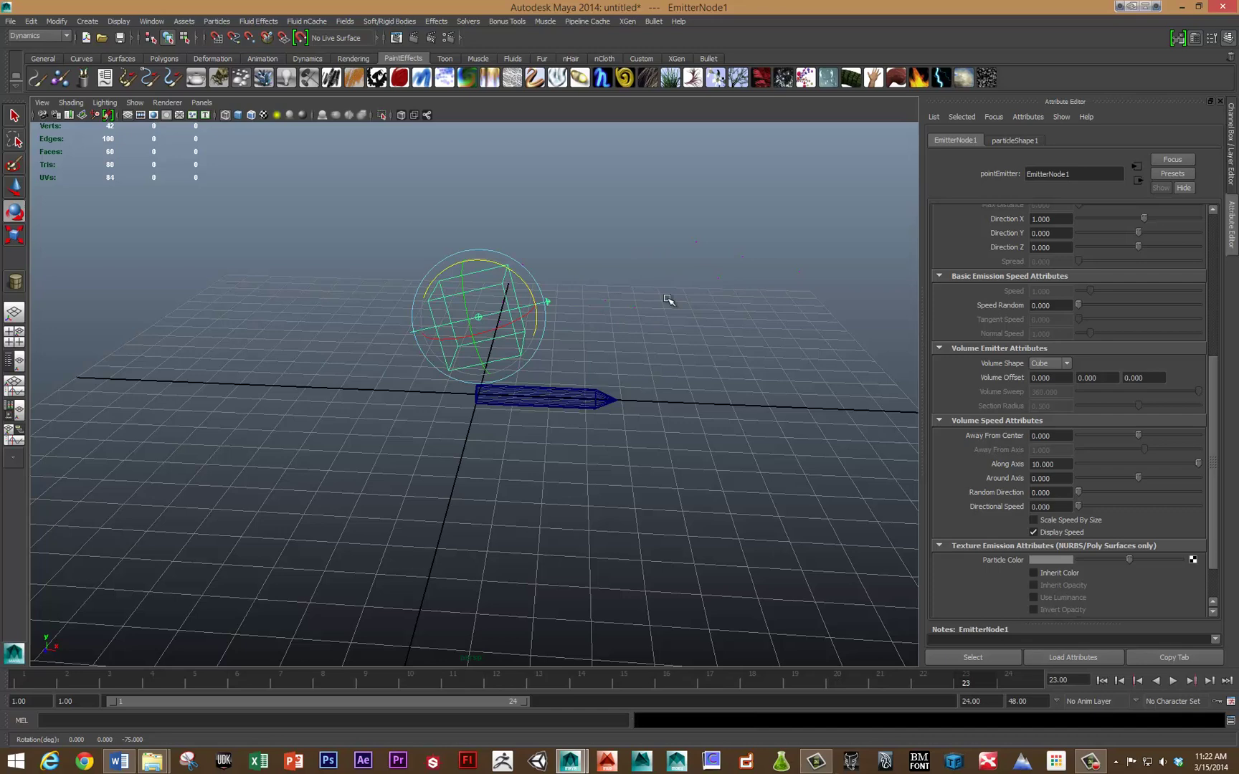
{"action": "left_click_drag", "start_coordinate": [699, 246], "coordinate": [758, 293]}
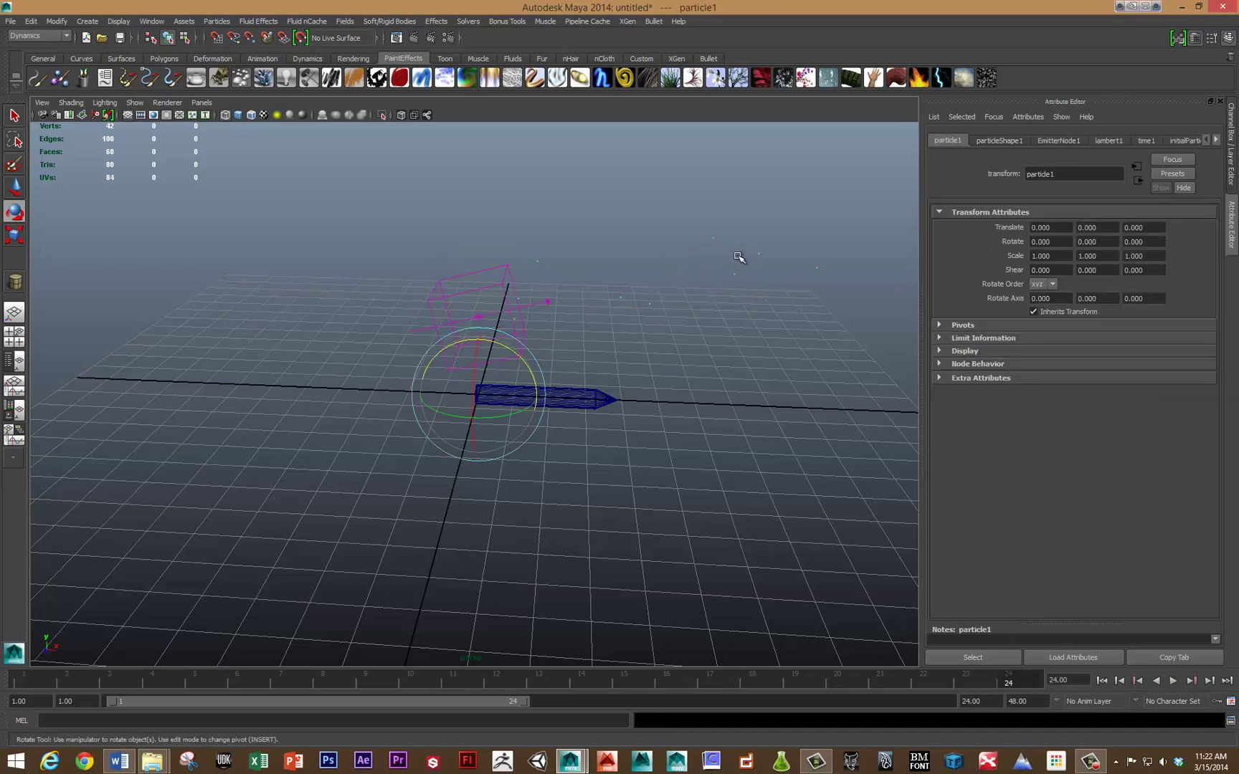
{"action": "middle_click_drag", "start_coordinate": [764, 268], "coordinate": [682, 278], "text": "alt"}
{"action": "key", "text": "alt+v"}
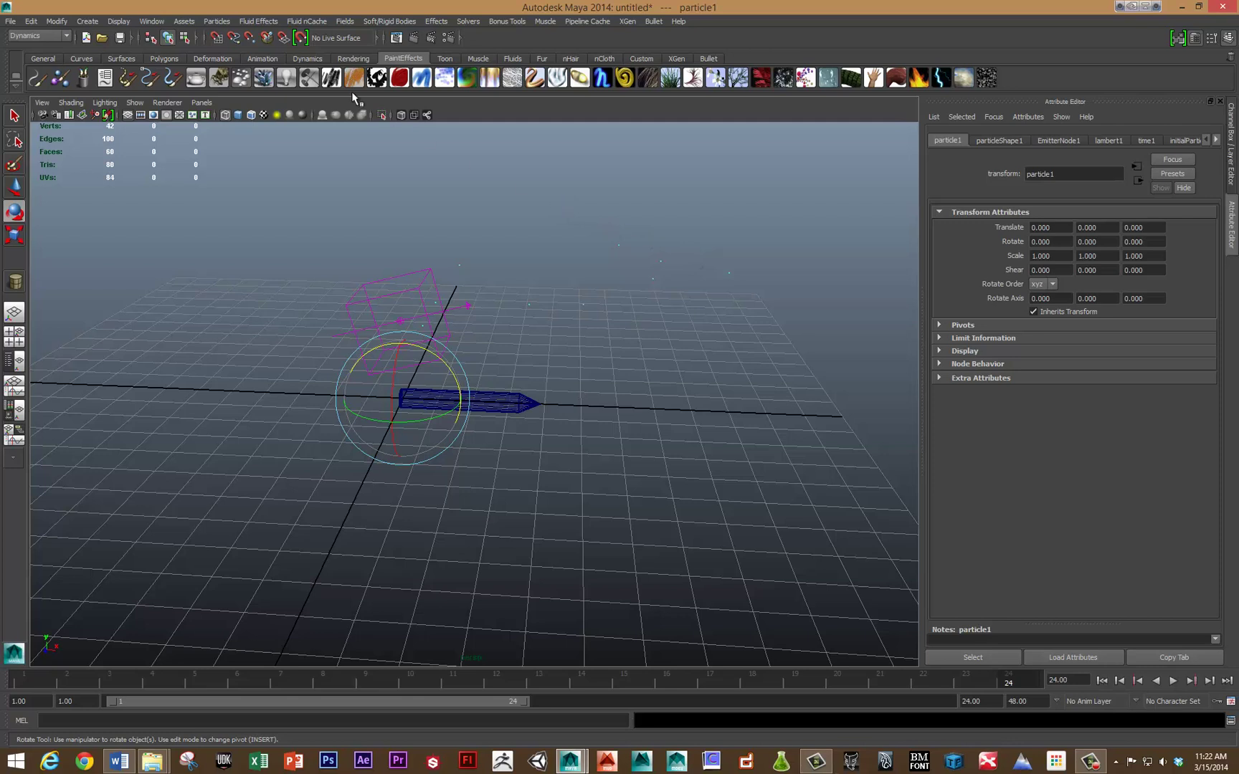
{"action": "left_click", "coordinate": [345, 20]}
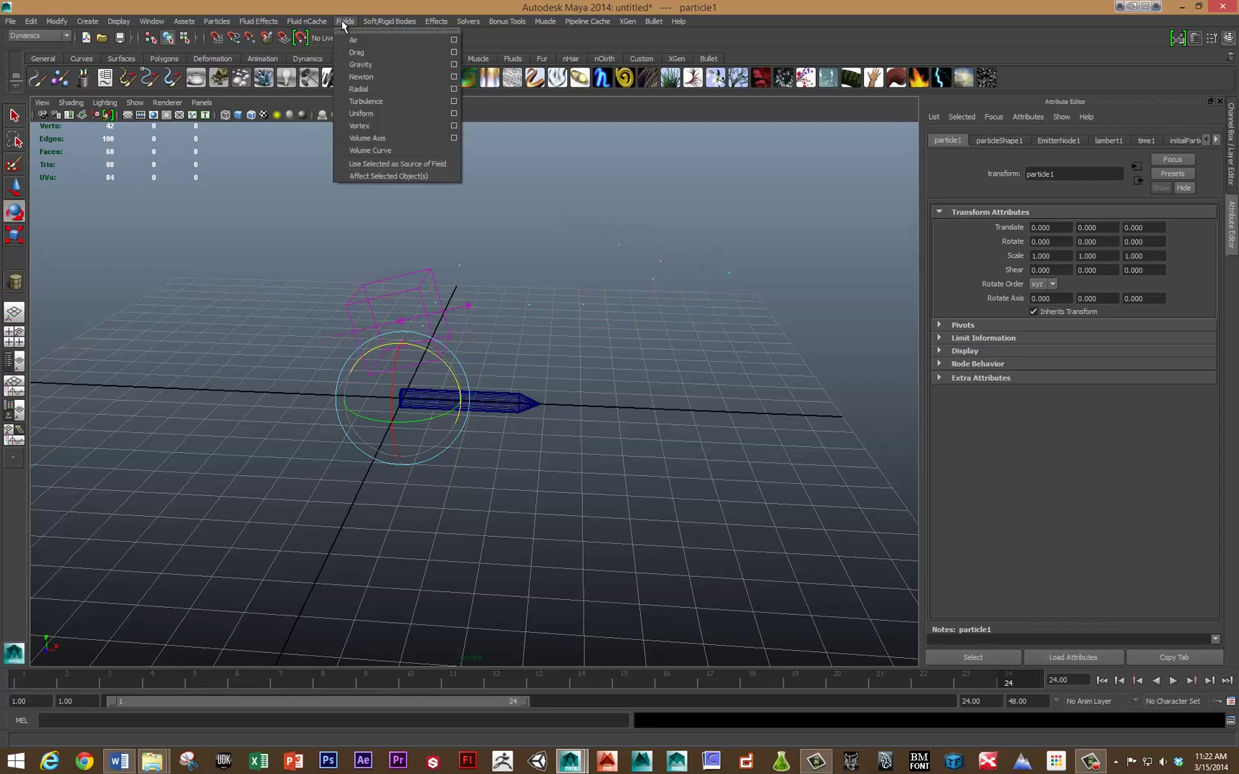
Step: Add a Gravity field to the particles and play to see them fall
{"action": "left_click", "coordinate": [353, 64]}
{"action": "key", "text": "alt+v"}
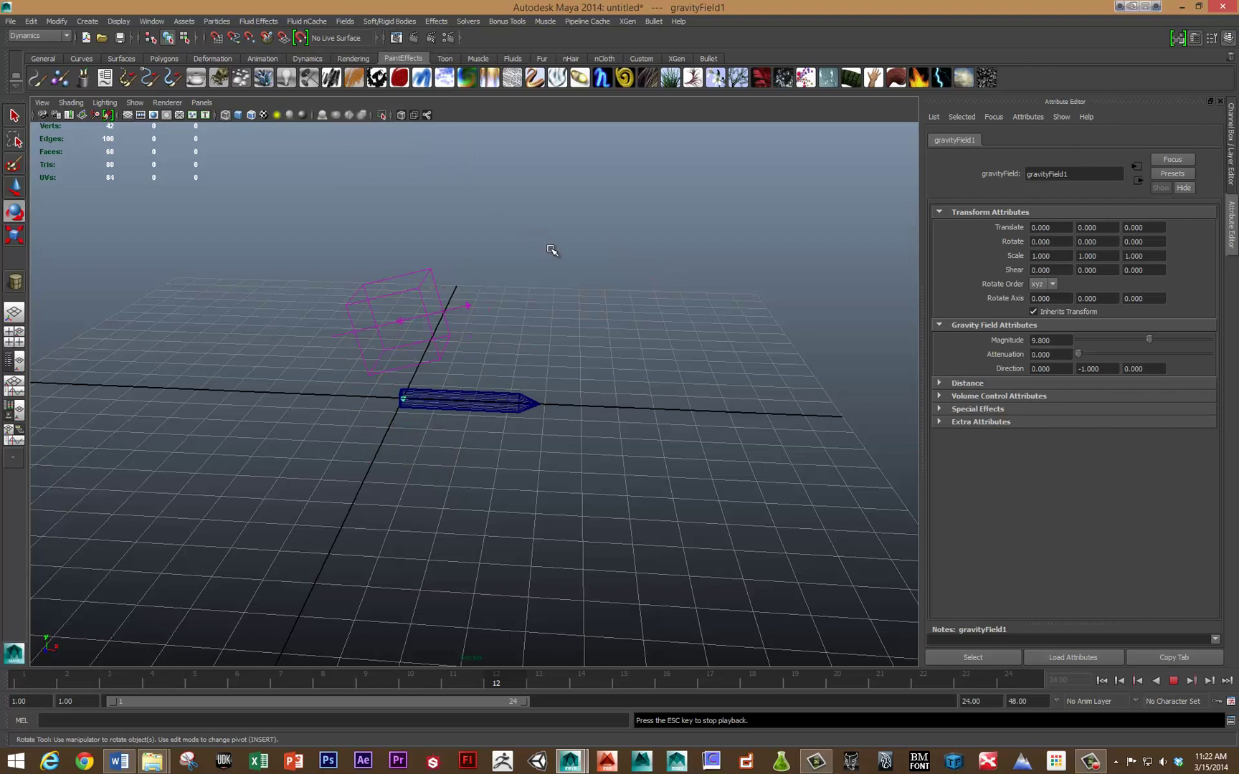
{"action": "left_click_drag", "start_coordinate": [611, 313], "coordinate": [748, 446]}
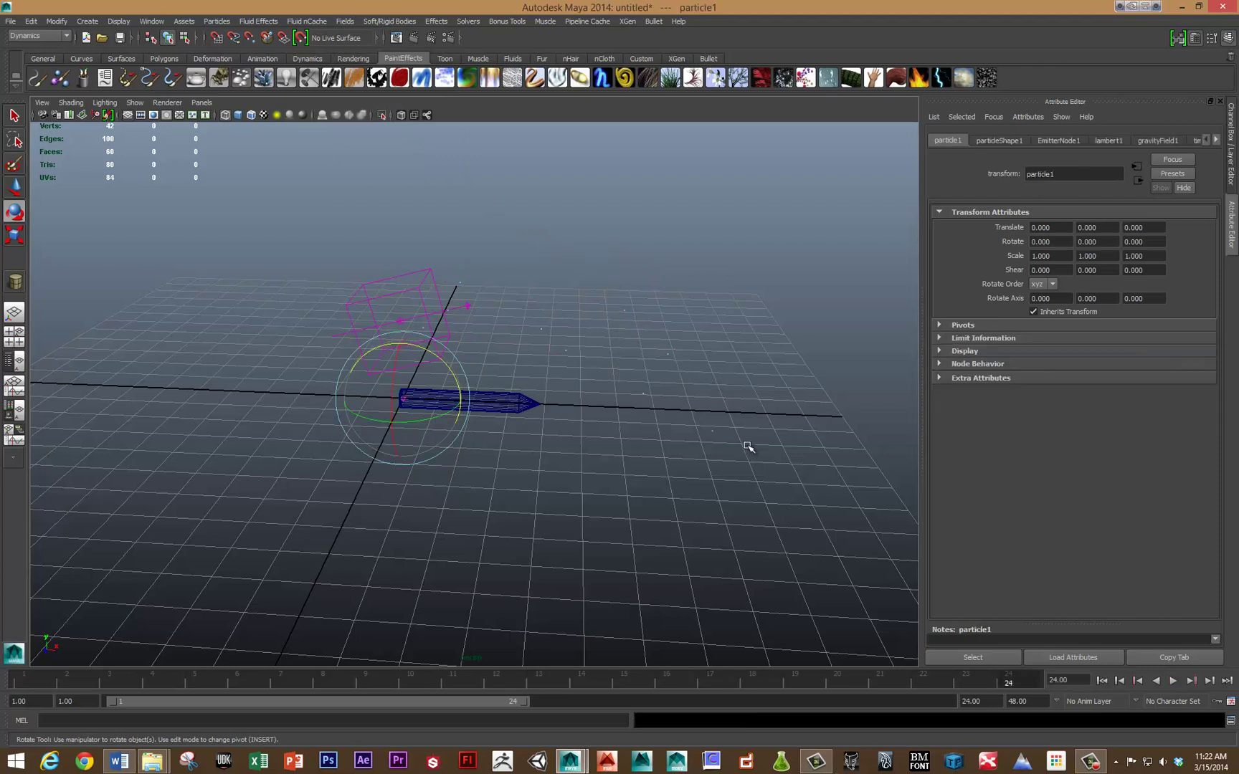
Step: Set particleShape1's Particle Render Type to Spheres
{"action": "left_click", "coordinate": [998, 141]}
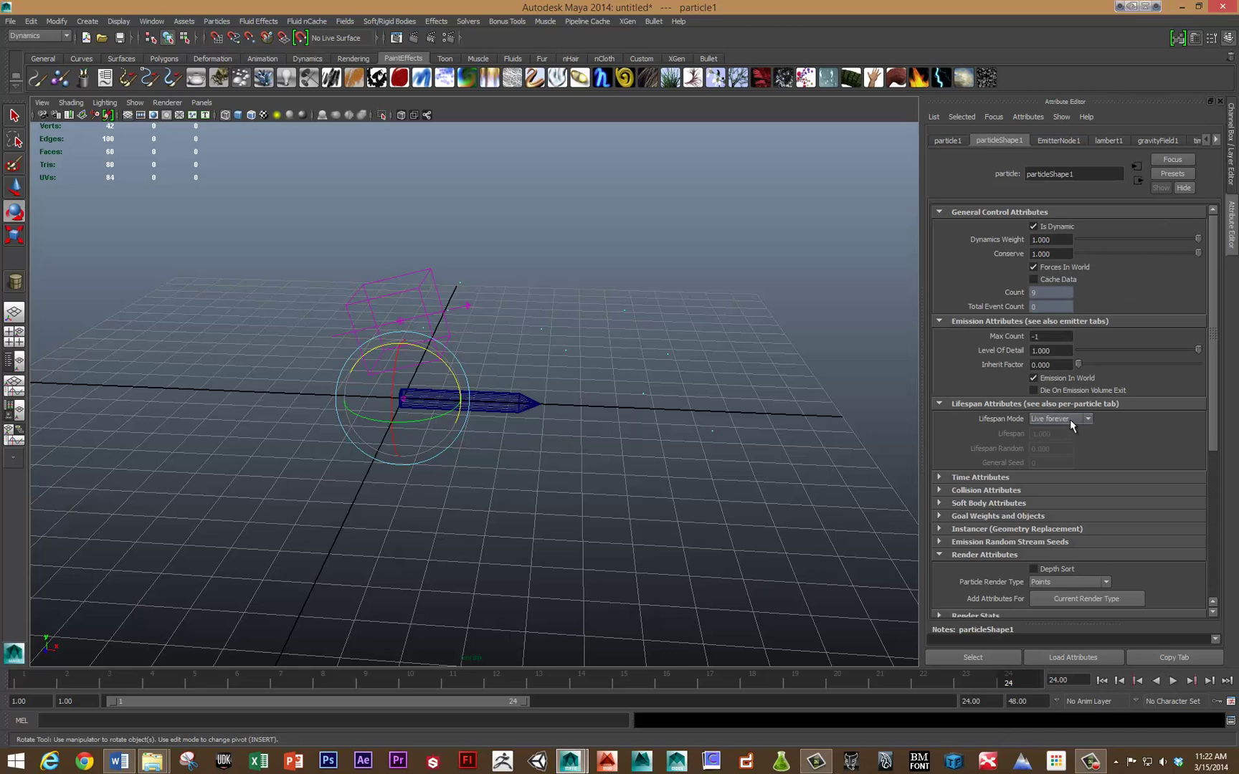
{"action": "scroll", "coordinate": [1070, 419], "scroll_direction": "down", "scroll_amount": 3}
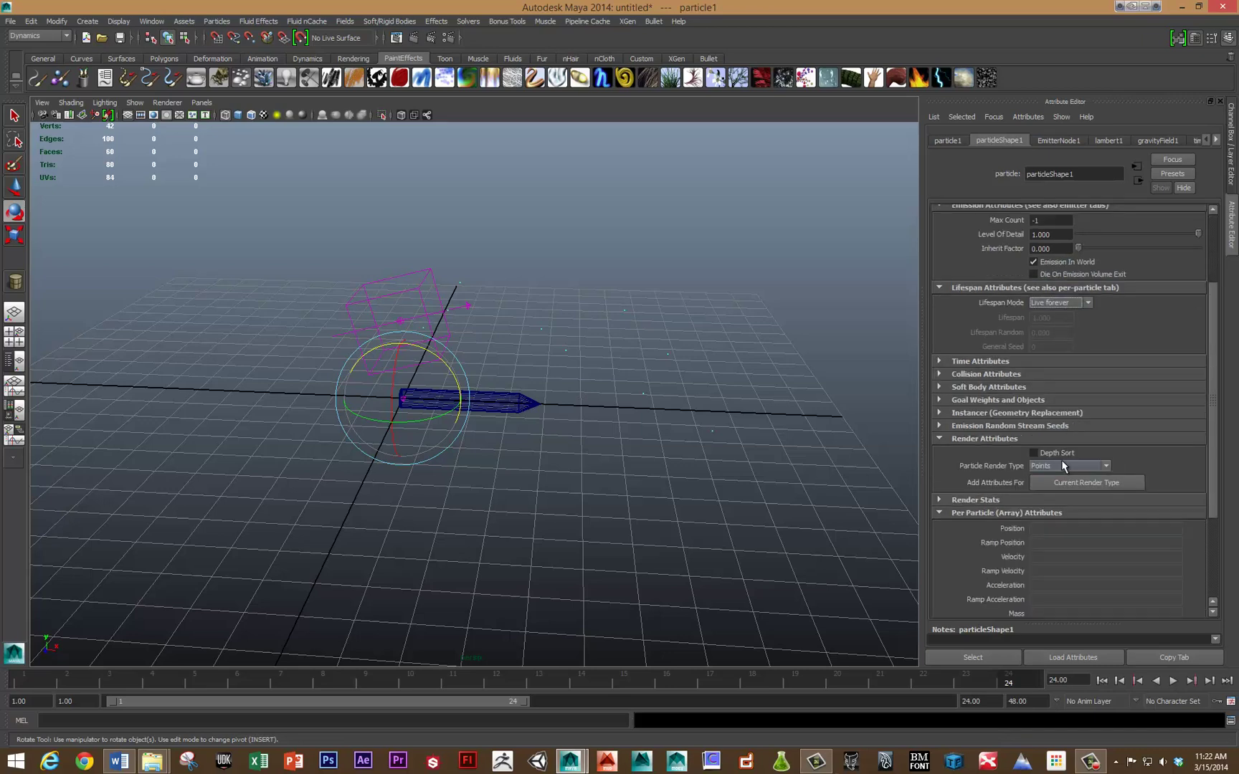
{"action": "left_click", "coordinate": [1063, 464]}
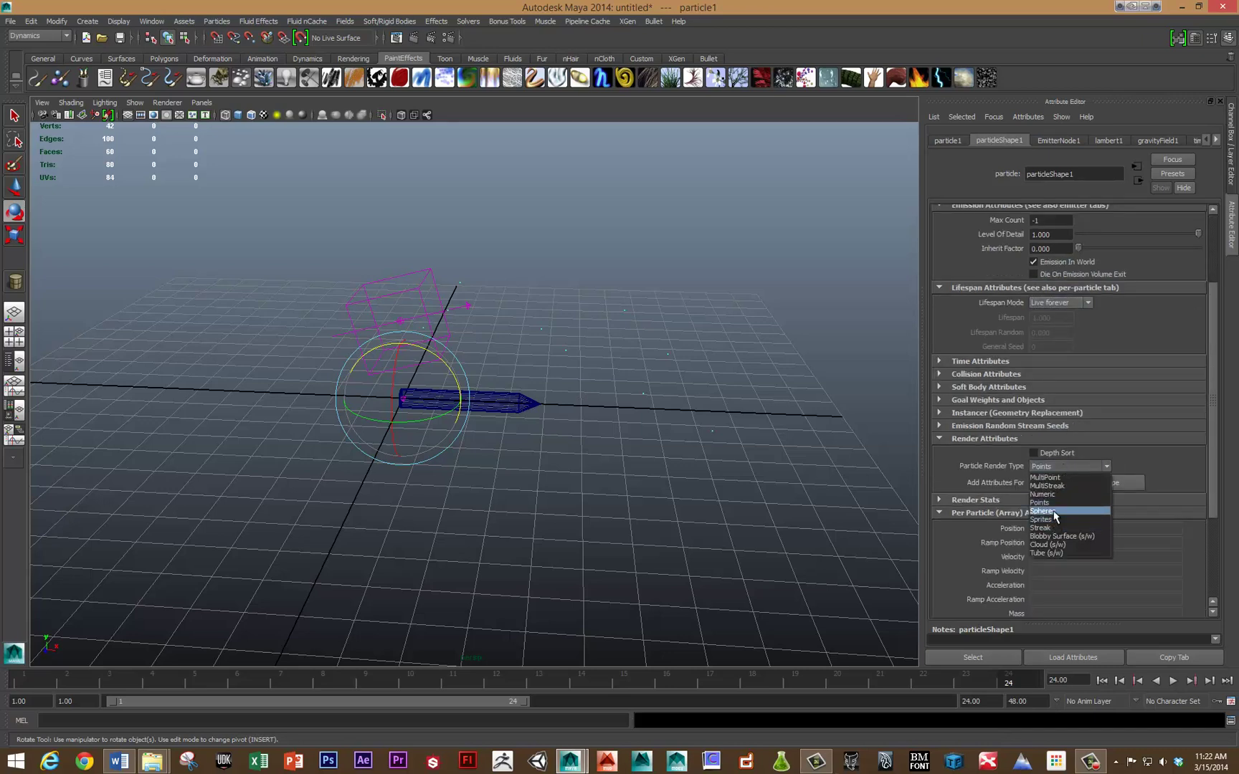
{"action": "left_click", "coordinate": [1057, 512]}
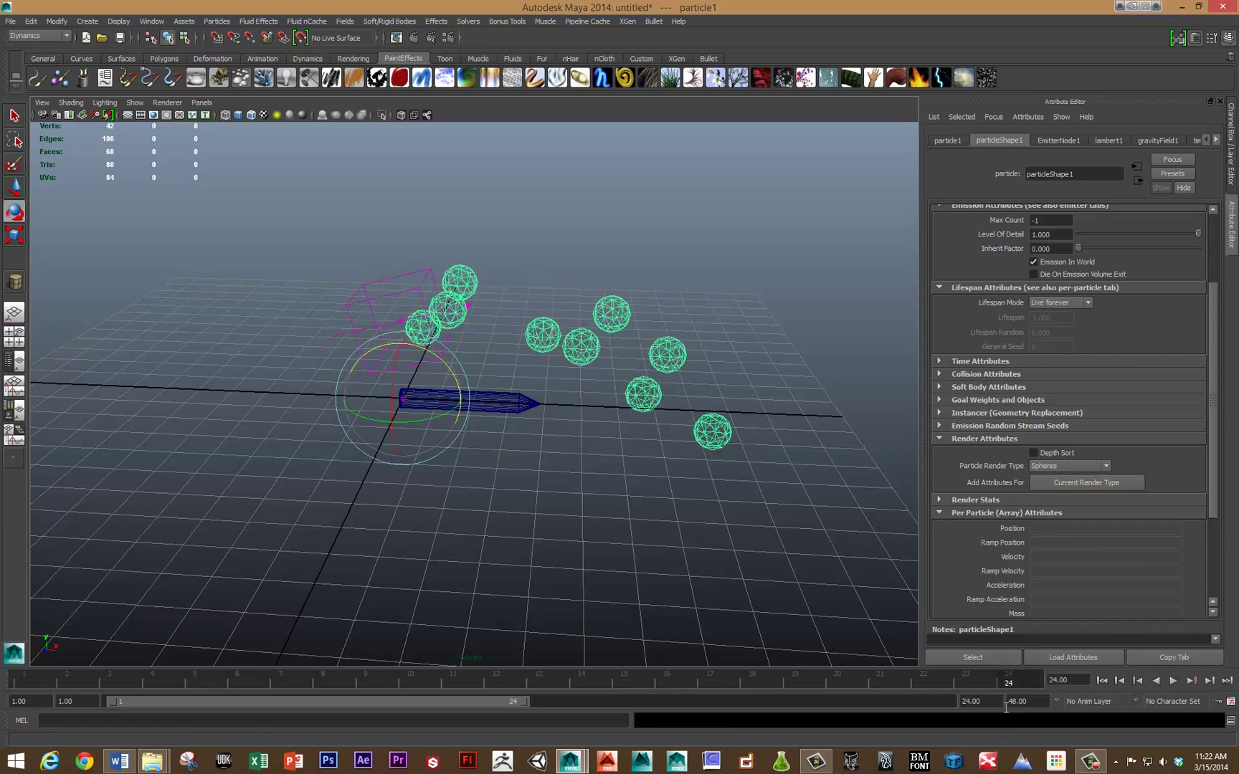
Step: Set the playback end time to 300 frames and play the longer simulation
{"action": "double_click", "coordinate": [975, 702]}
{"action": "type", "text": "300"}
{"action": "key", "text": "Return"}
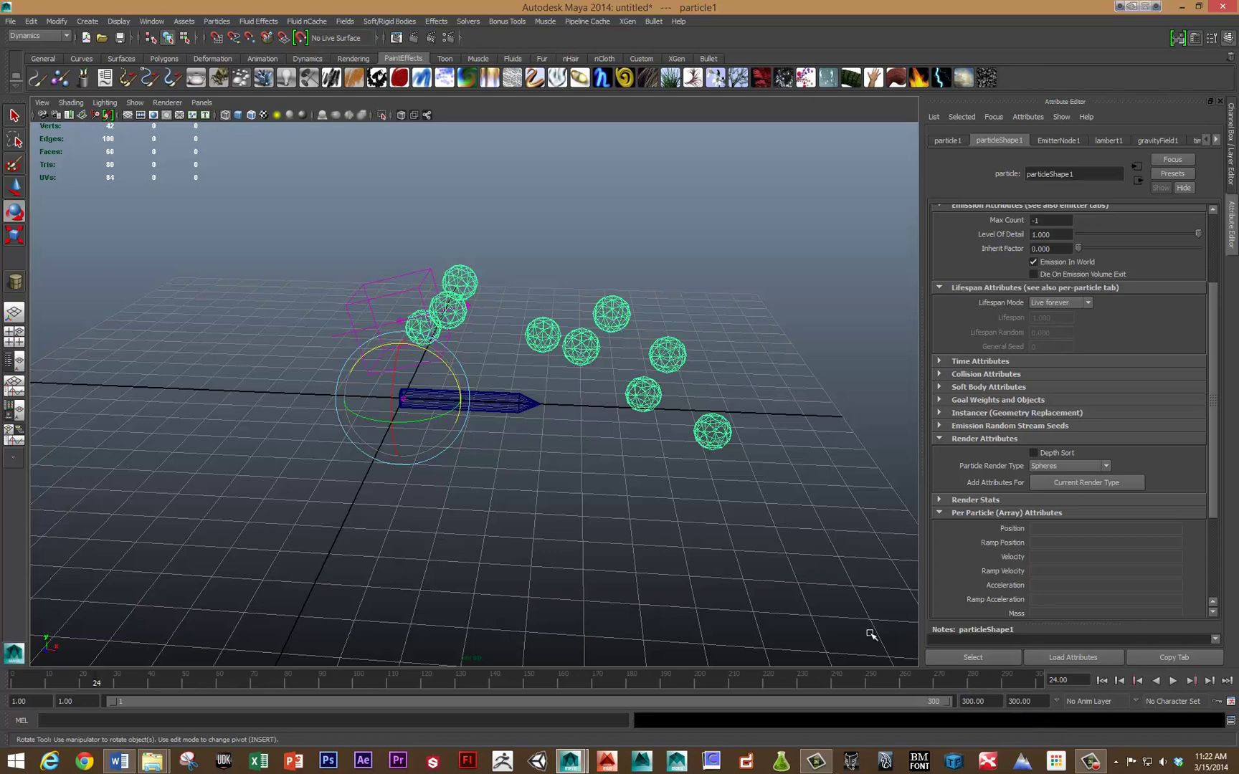
{"action": "key", "text": "alt+v"}
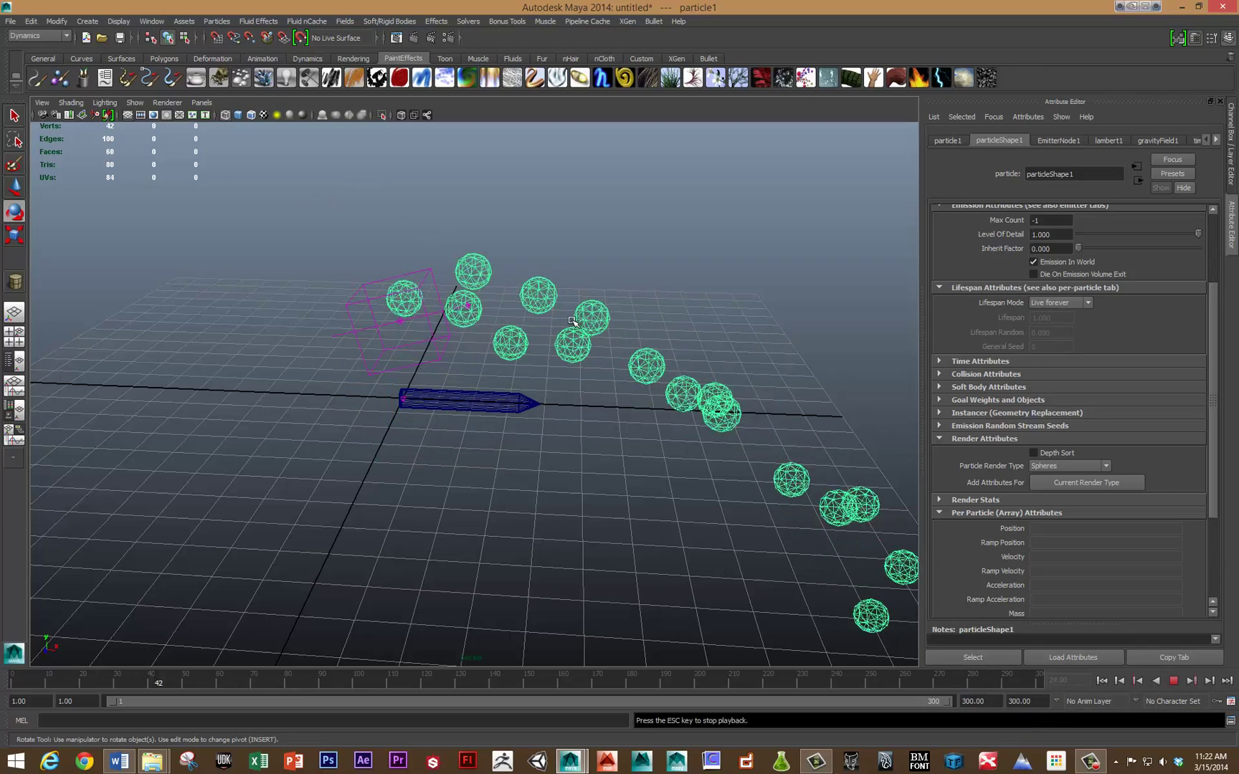
Step: Try an Along Axis speed of 45 on EmitterNode1 and preview the arc
{"action": "left_click", "coordinate": [396, 343]}
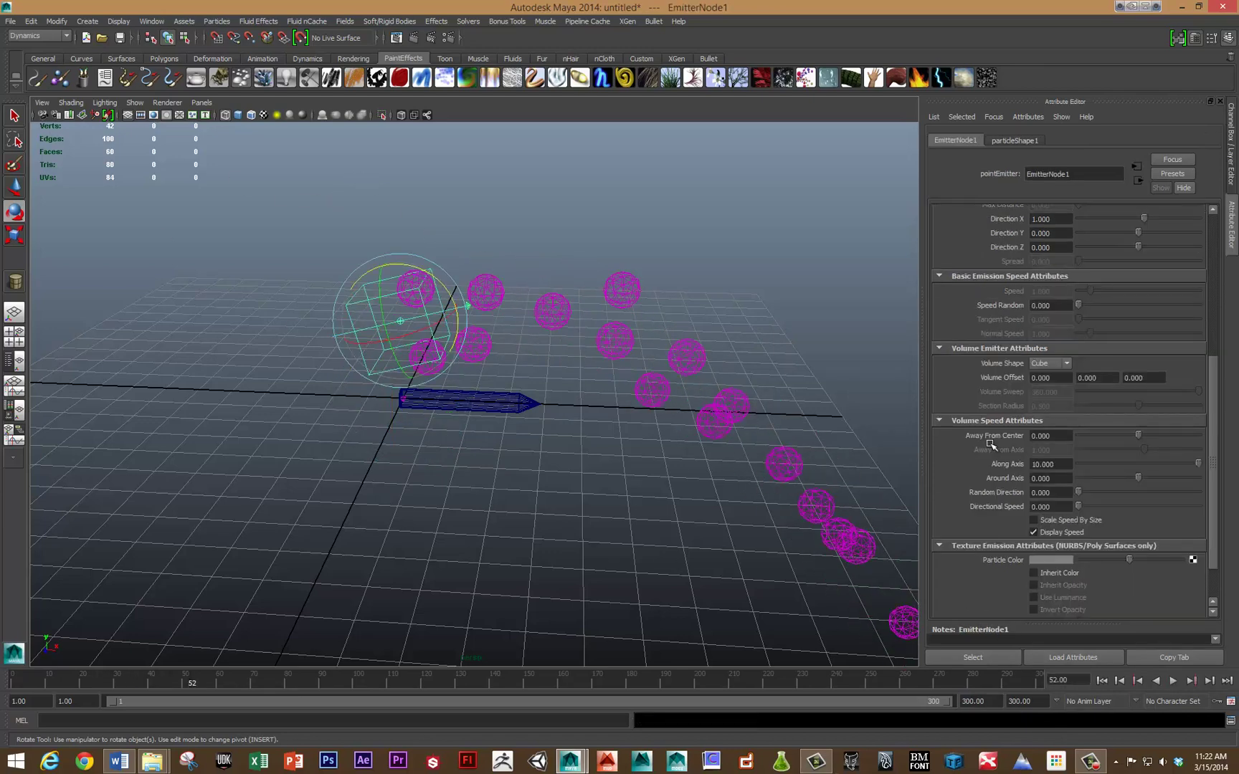
{"action": "key", "text": "ctrl+a"}
{"action": "key", "text": "ctrl+a"}
{"action": "double_click", "coordinate": [1065, 465]}
{"action": "type", "text": "45"}
{"action": "key", "text": "Return"}
{"action": "scroll", "coordinate": [1020, 423], "scroll_direction": "up", "scroll_amount": 2}
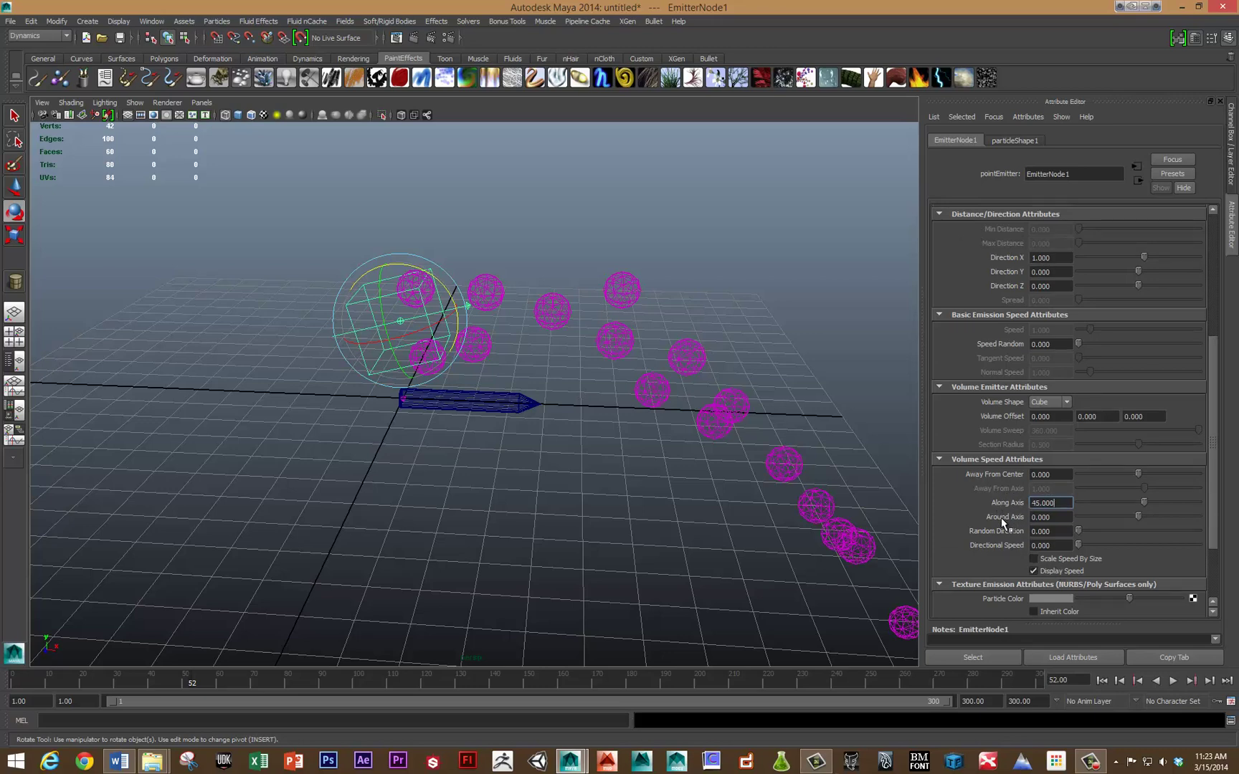
{"action": "left_click", "coordinate": [600, 185]}
{"action": "key", "text": "alt+v"}
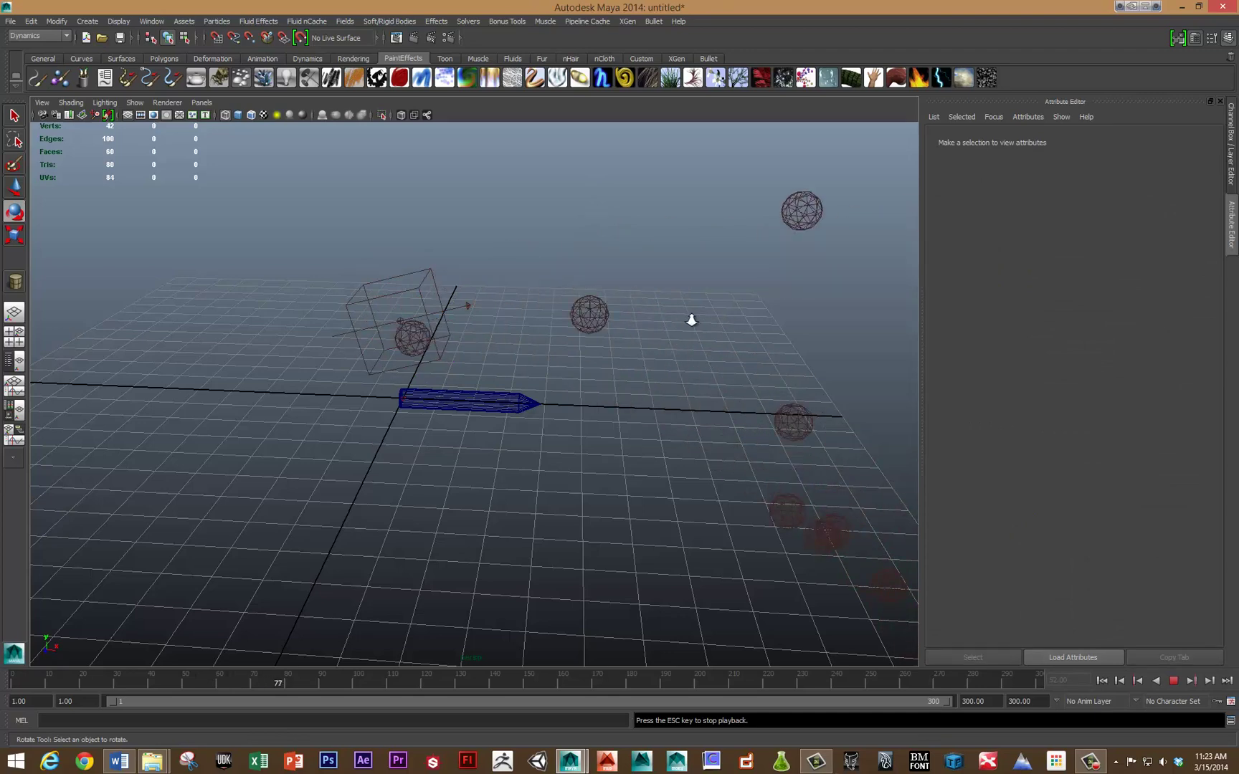
{"action": "right_click_drag", "start_coordinate": [691, 320], "coordinate": [595, 293], "text": "alt"}
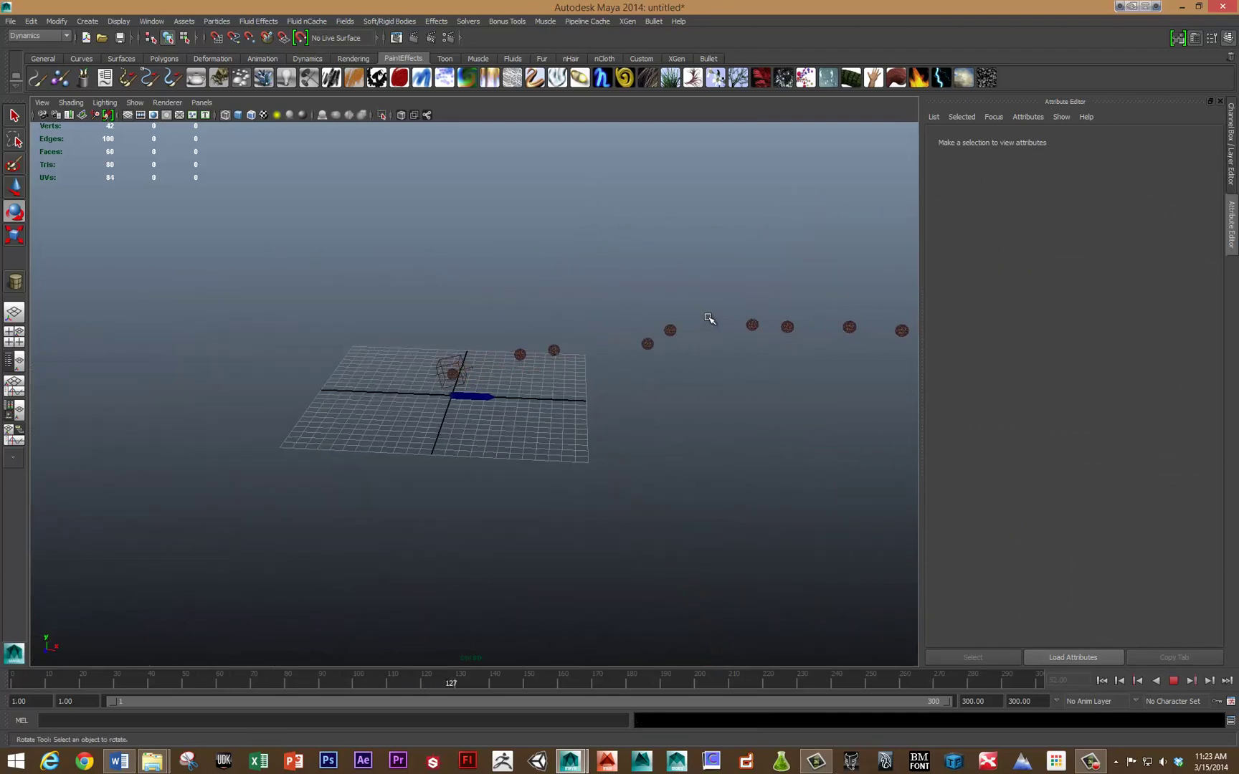
{"action": "key", "text": "Escape"}
Step: Settle on an Along Axis speed of 25 and replay the particle arc
{"action": "left_click_drag", "start_coordinate": [634, 288], "coordinate": [834, 367]}
{"action": "scroll", "coordinate": [1065, 438], "scroll_direction": "down", "scroll_amount": 4}
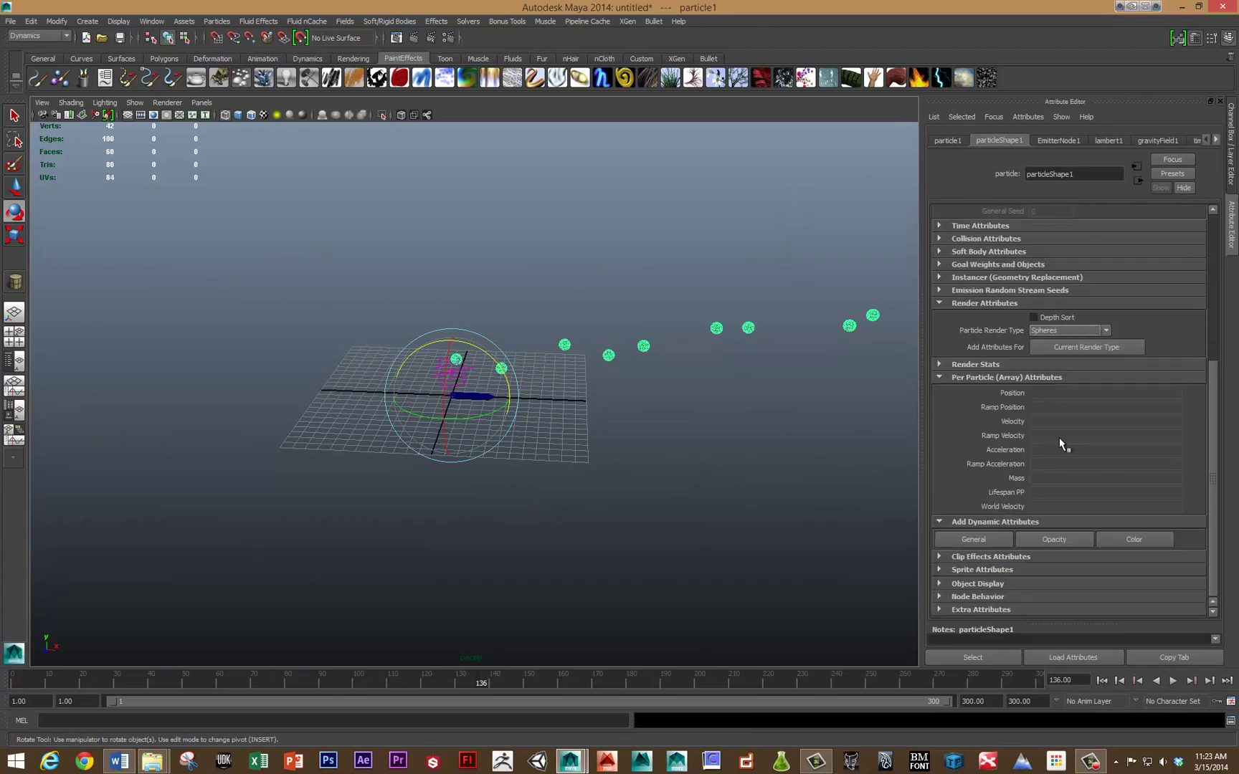
{"action": "left_click", "coordinate": [1054, 141]}
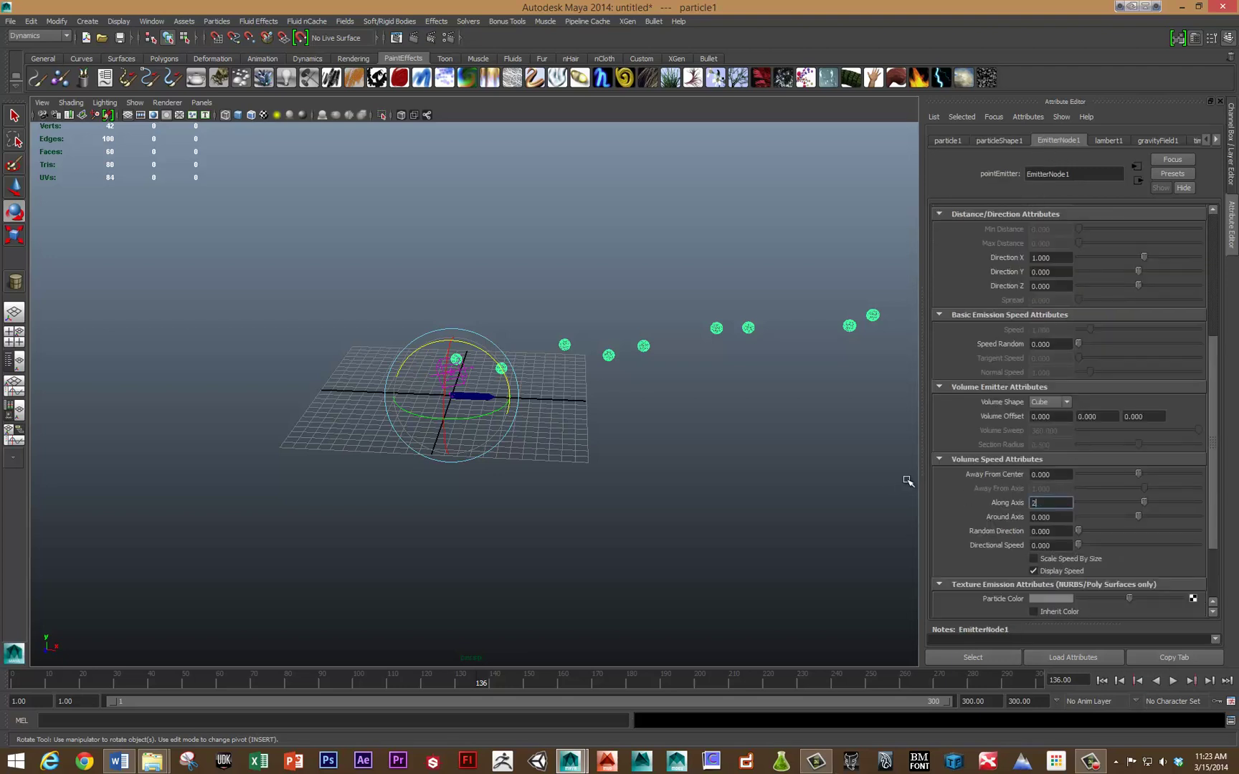
{"action": "left_click", "coordinate": [700, 423]}
{"action": "key", "text": "alt+v"}
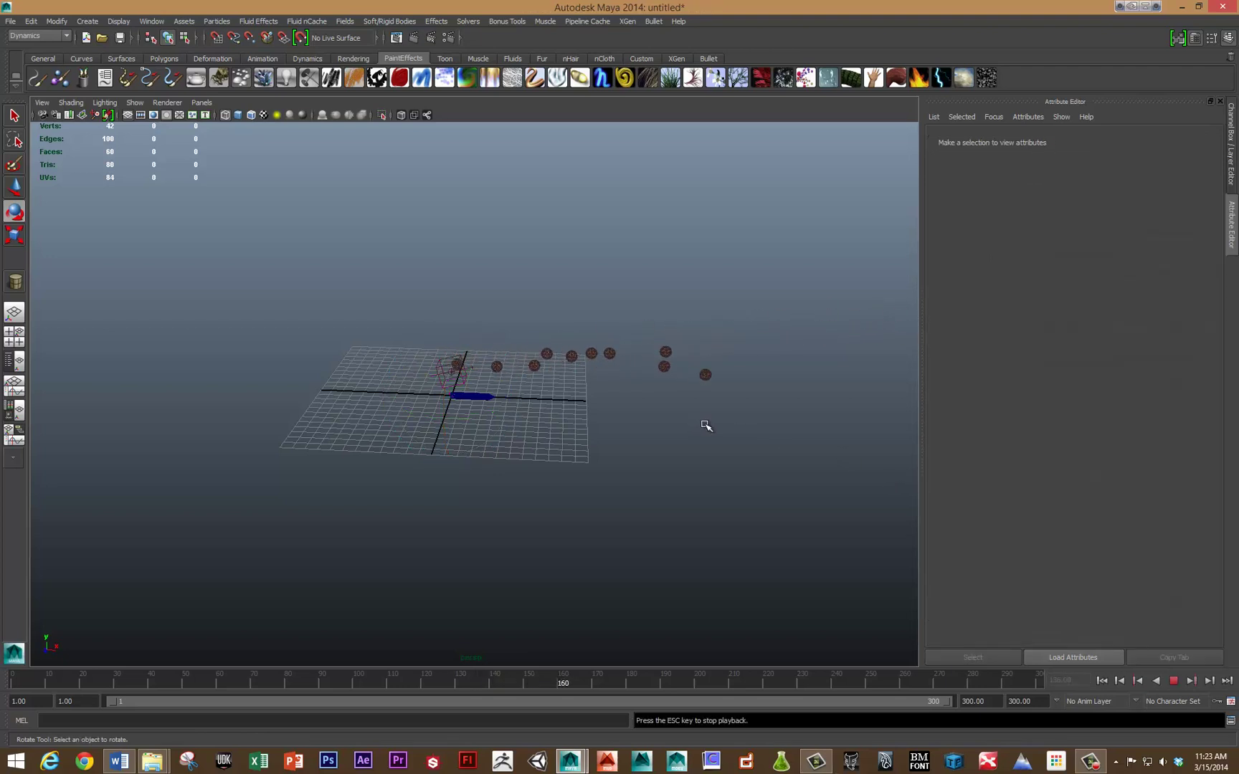
{"action": "key", "text": "alt+v"}
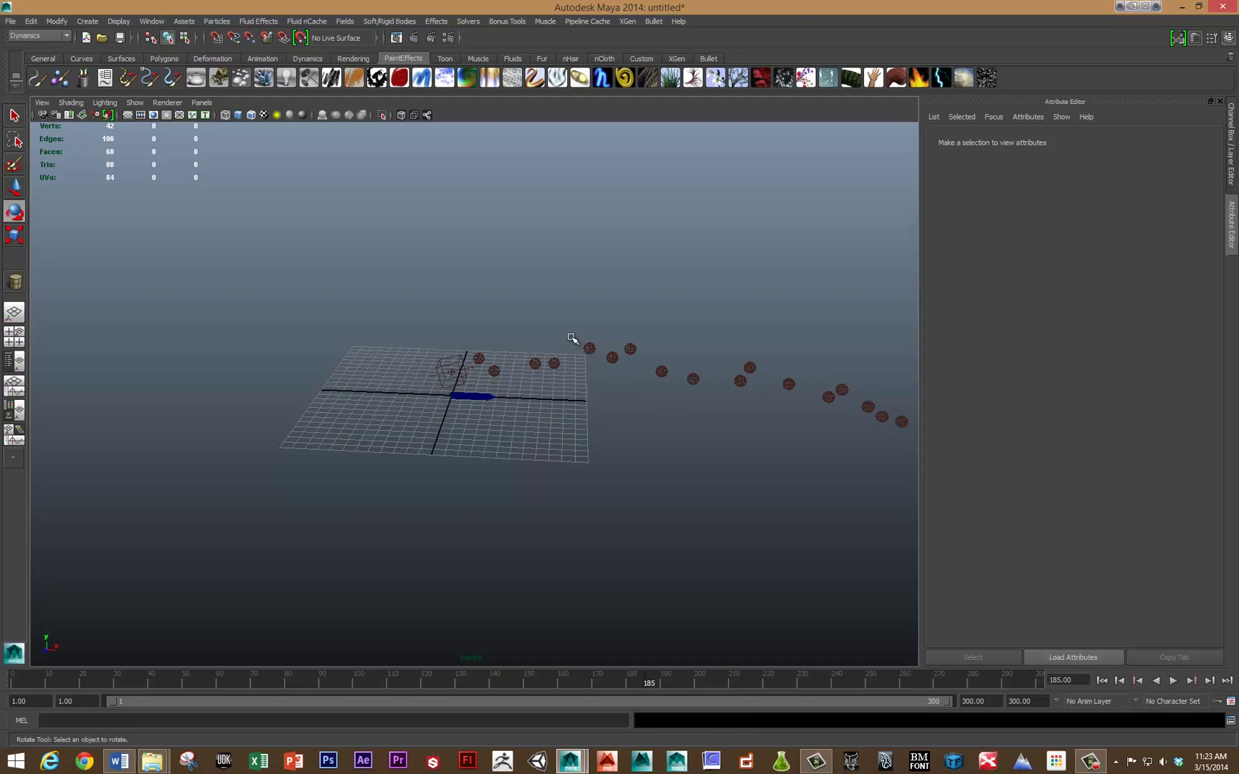
{"action": "left_click_drag", "start_coordinate": [570, 334], "coordinate": [704, 420]}
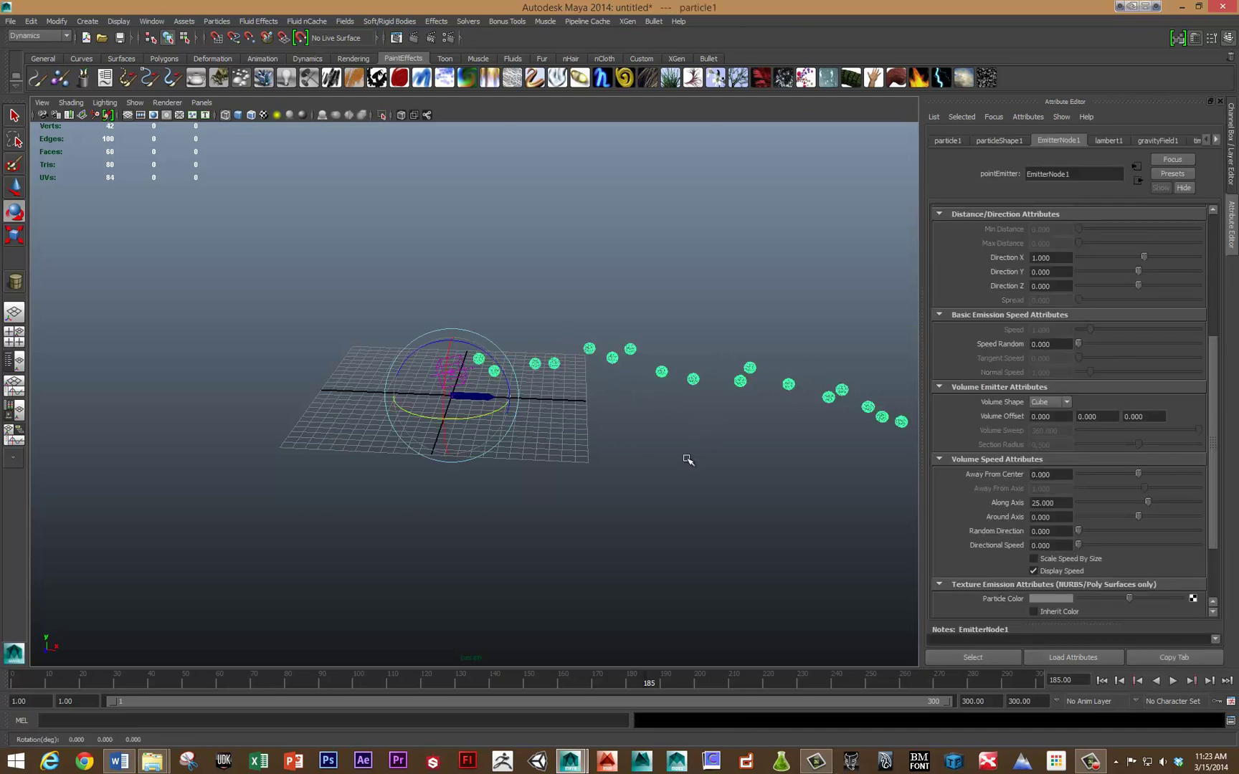
Step: Instance the pointed missile onto particle1 with Particles > Instancer (Replacement) and play it back
{"action": "left_click", "coordinate": [484, 396]}
{"action": "left_click", "coordinate": [484, 395]}
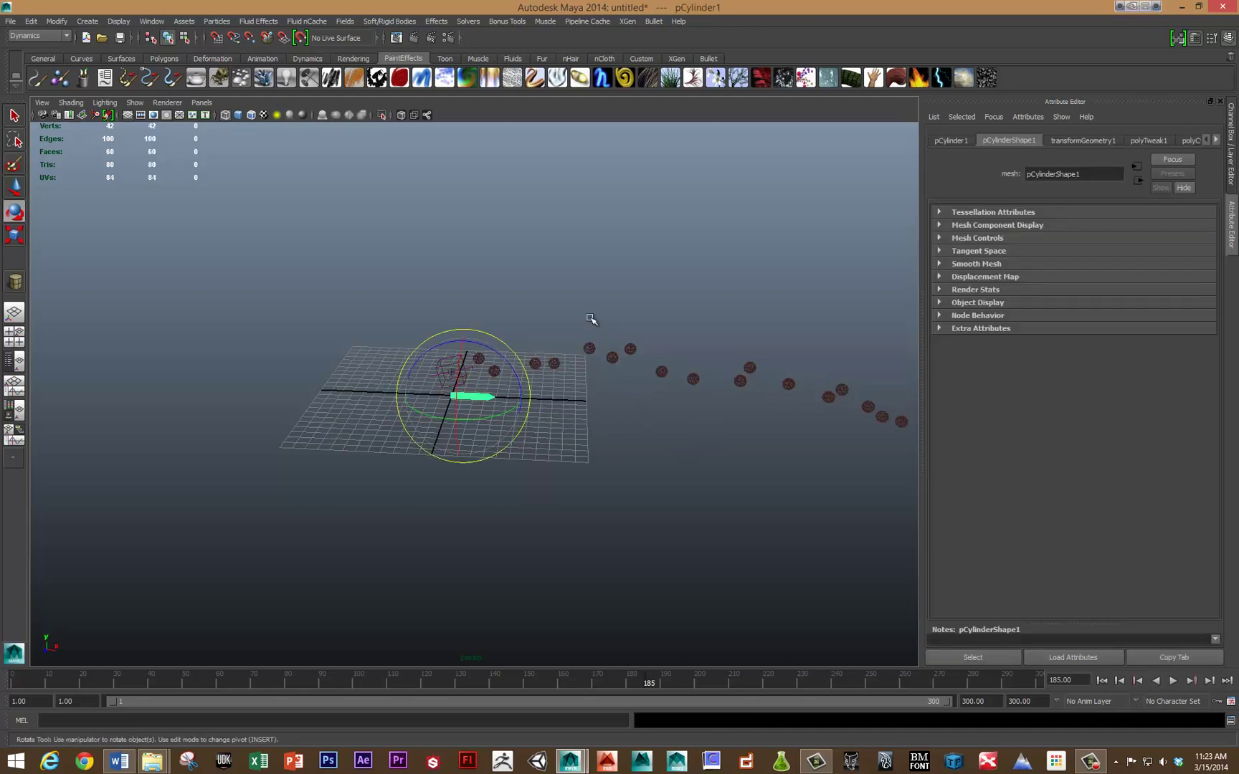
{"action": "left_click_drag", "start_coordinate": [590, 320], "coordinate": [683, 417], "text": "shift"}
{"action": "left_click", "coordinate": [258, 20]}
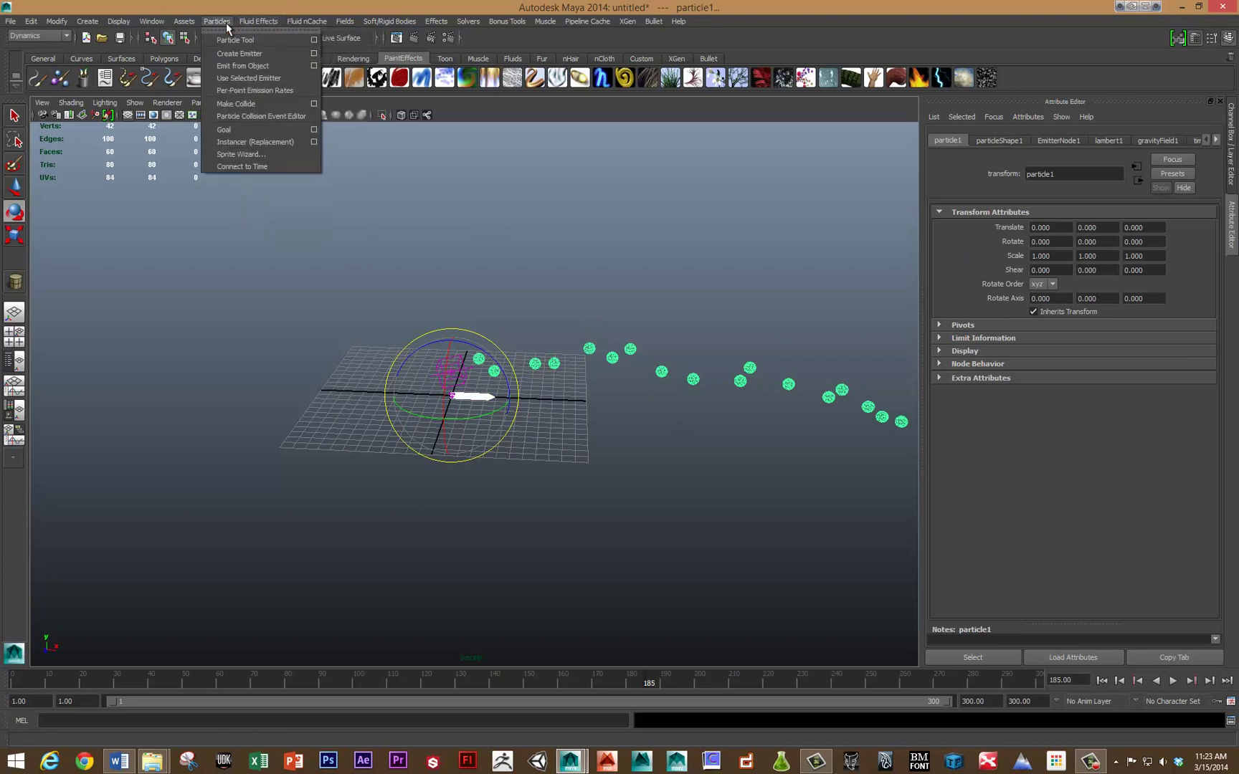
{"action": "left_click", "coordinate": [244, 142]}
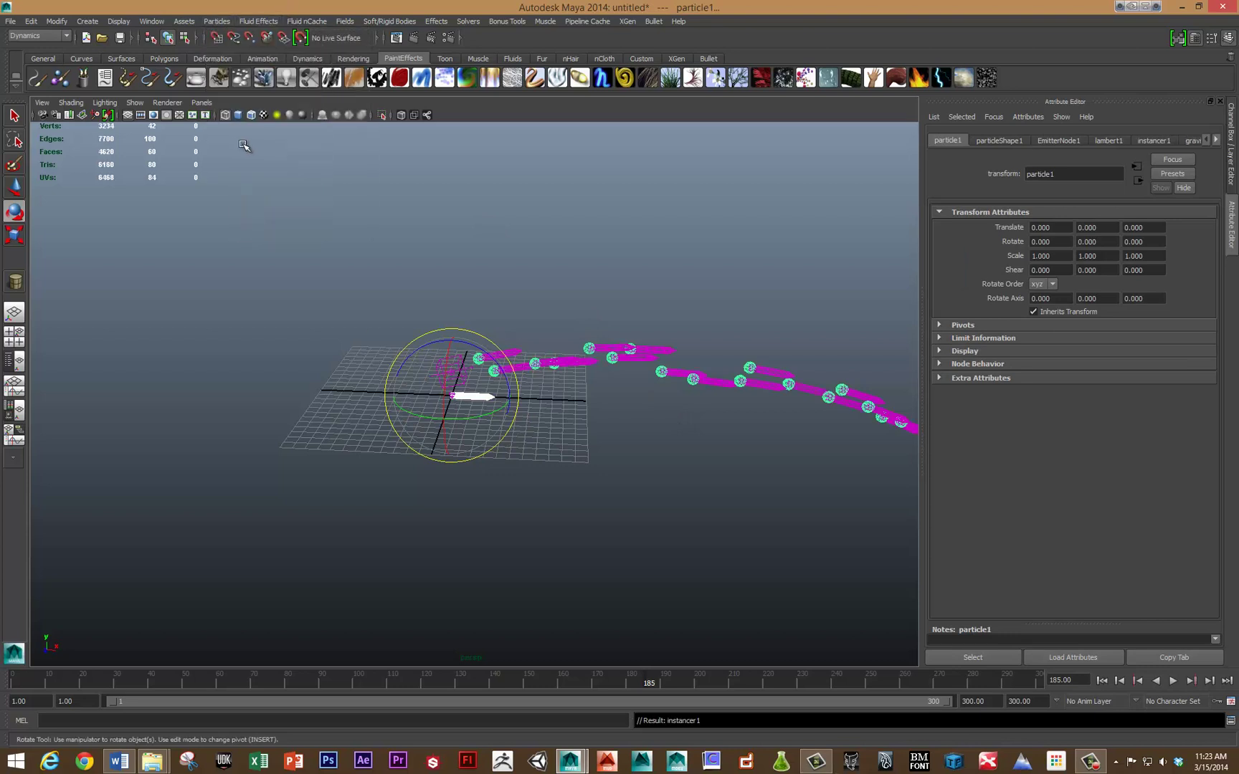
{"action": "key", "text": "alt+v"}
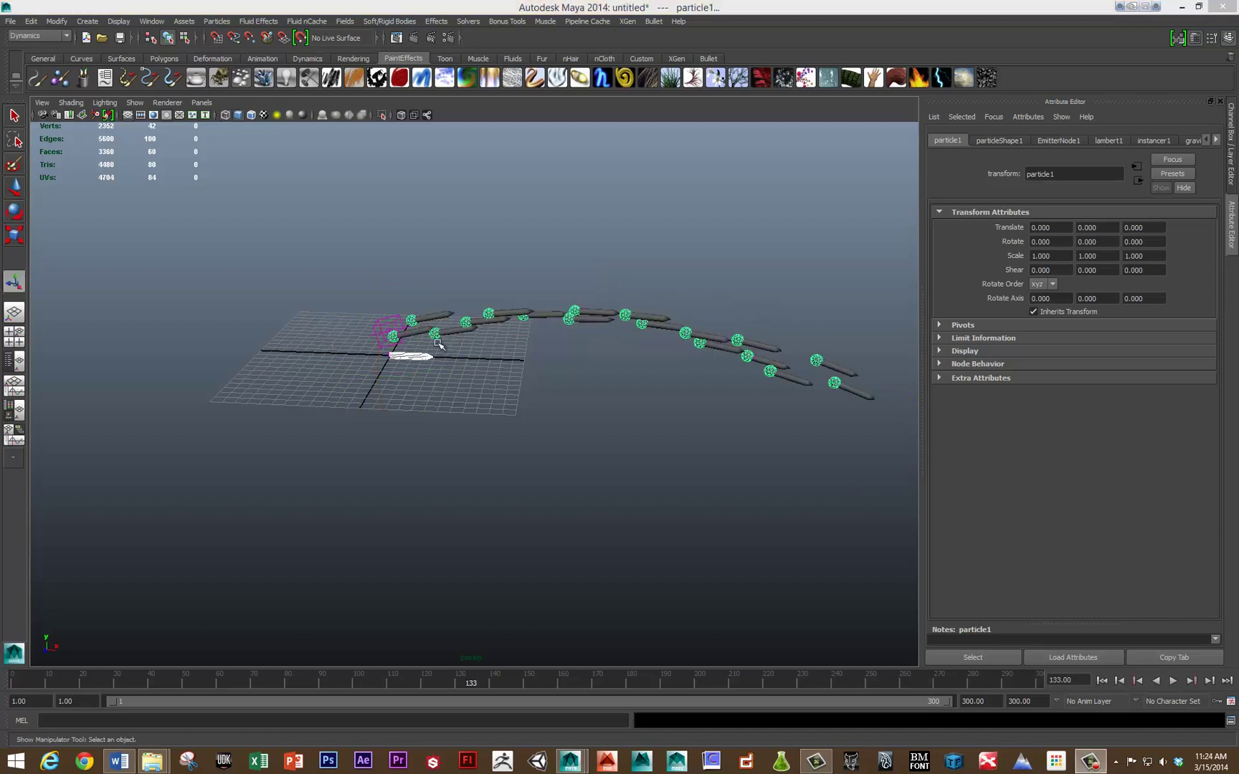
{"action": "left_click", "coordinate": [460, 344]}
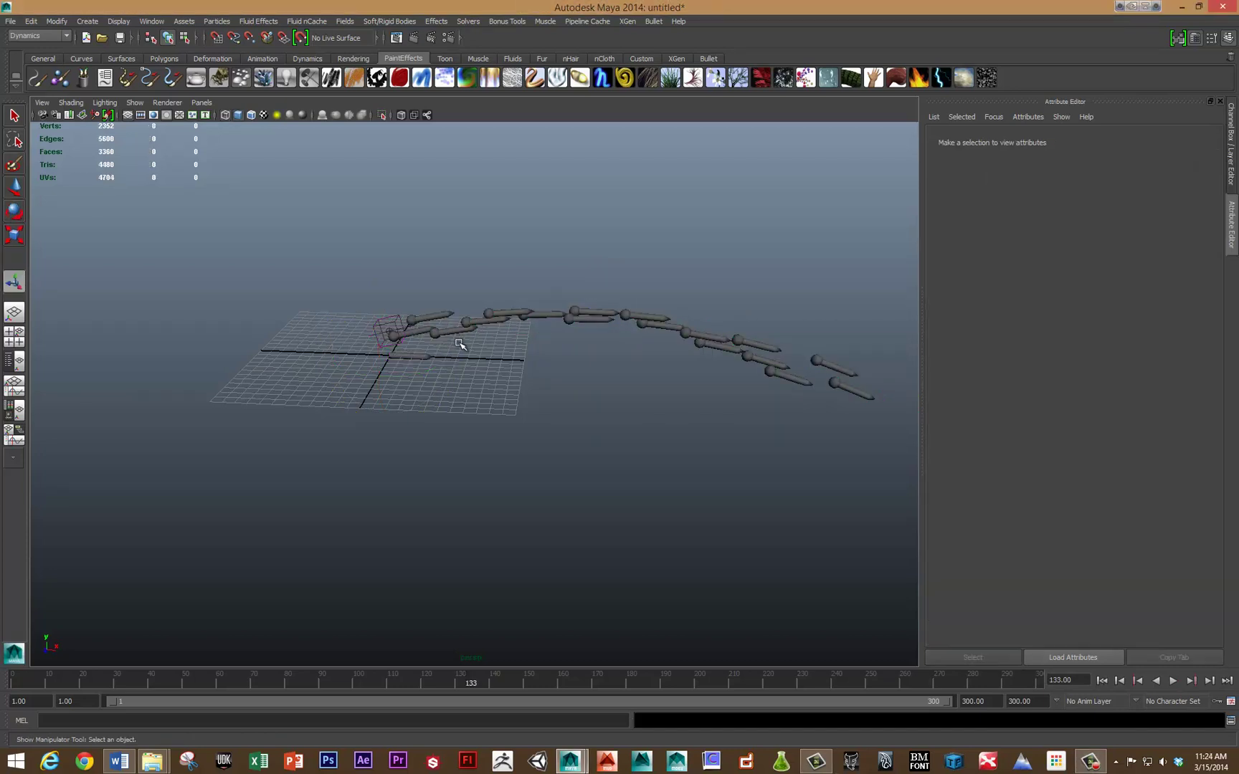
{"action": "left_click_drag", "start_coordinate": [433, 327], "coordinate": [489, 361]}
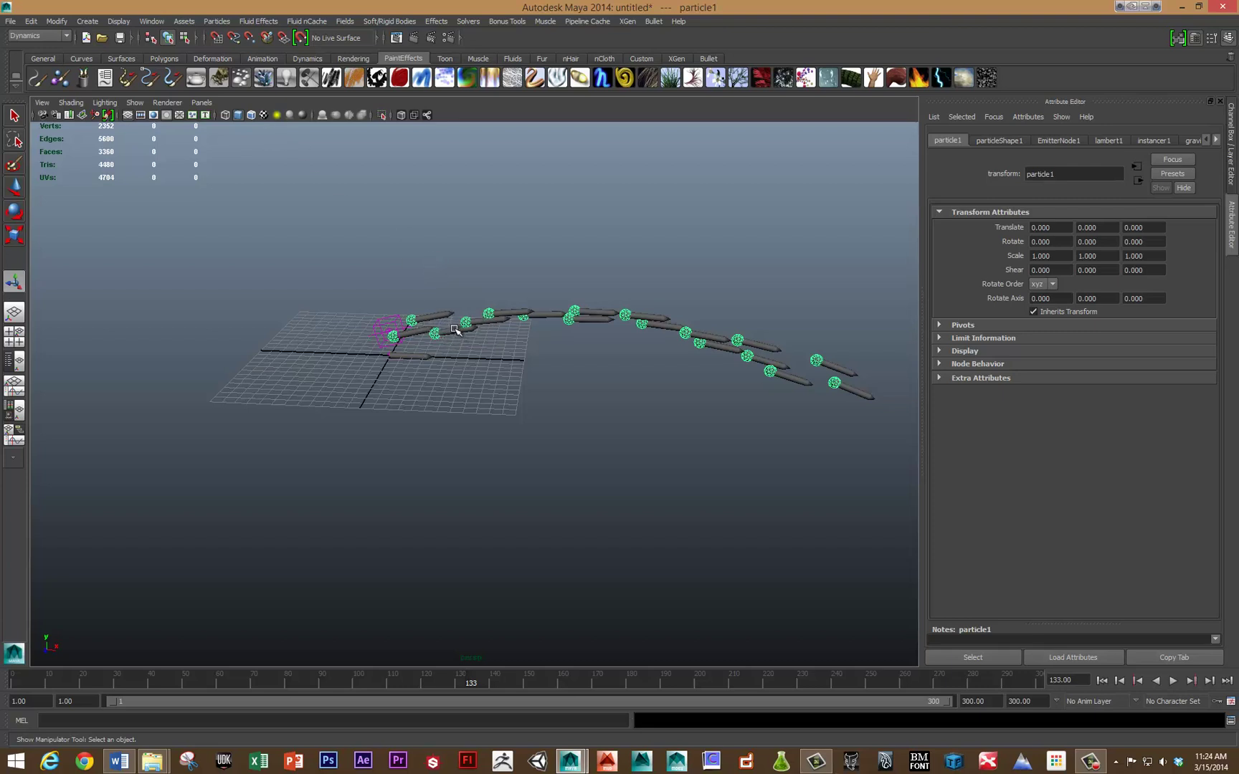
Step: Make particle1 emit a trailing particle system with Particles > Emit from Object
{"action": "left_click", "coordinate": [213, 21]}
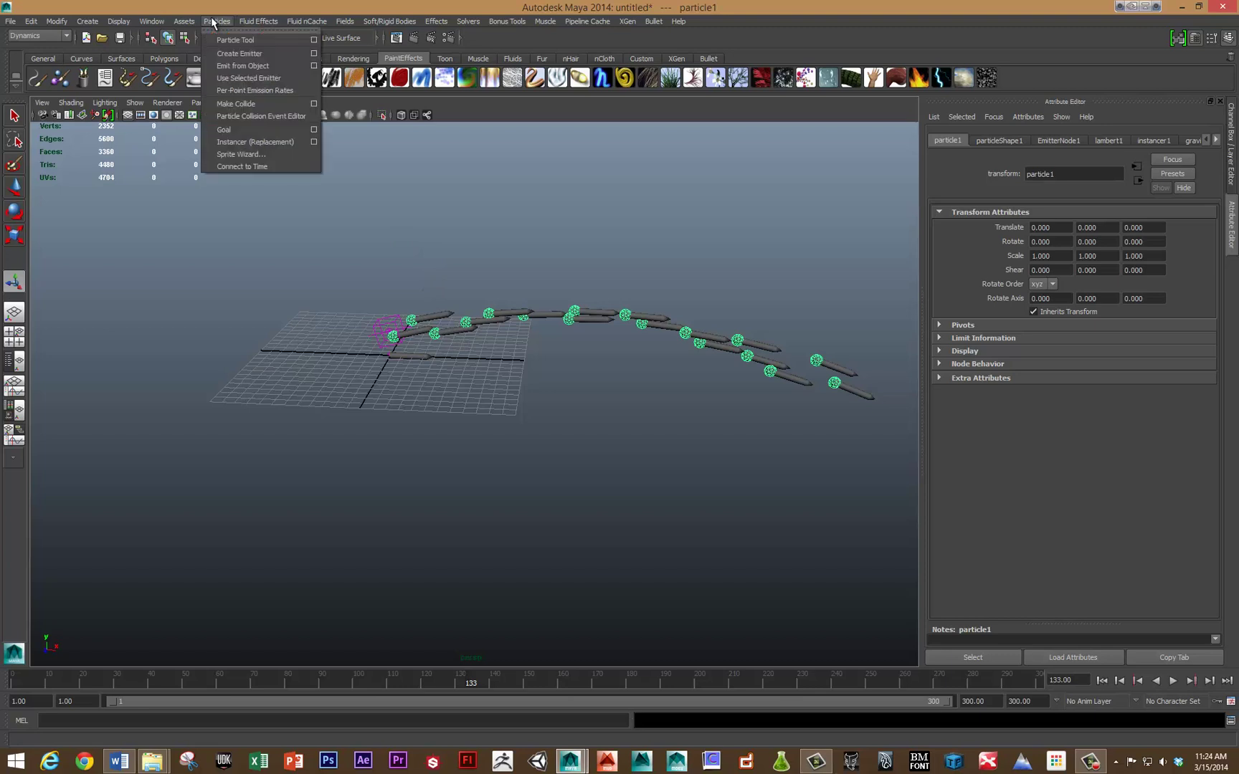
{"action": "left_click", "coordinate": [241, 66]}
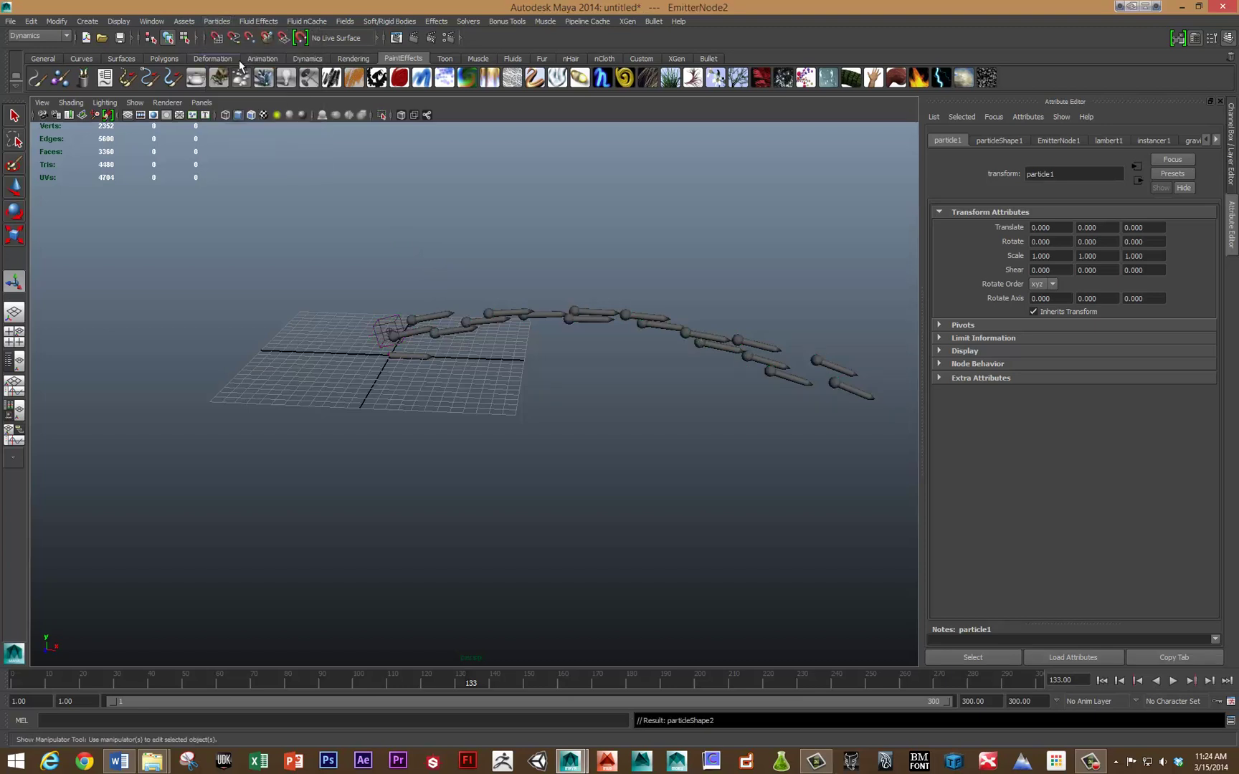
{"action": "key", "text": "alt+v"}
{"action": "key", "text": "Escape"}
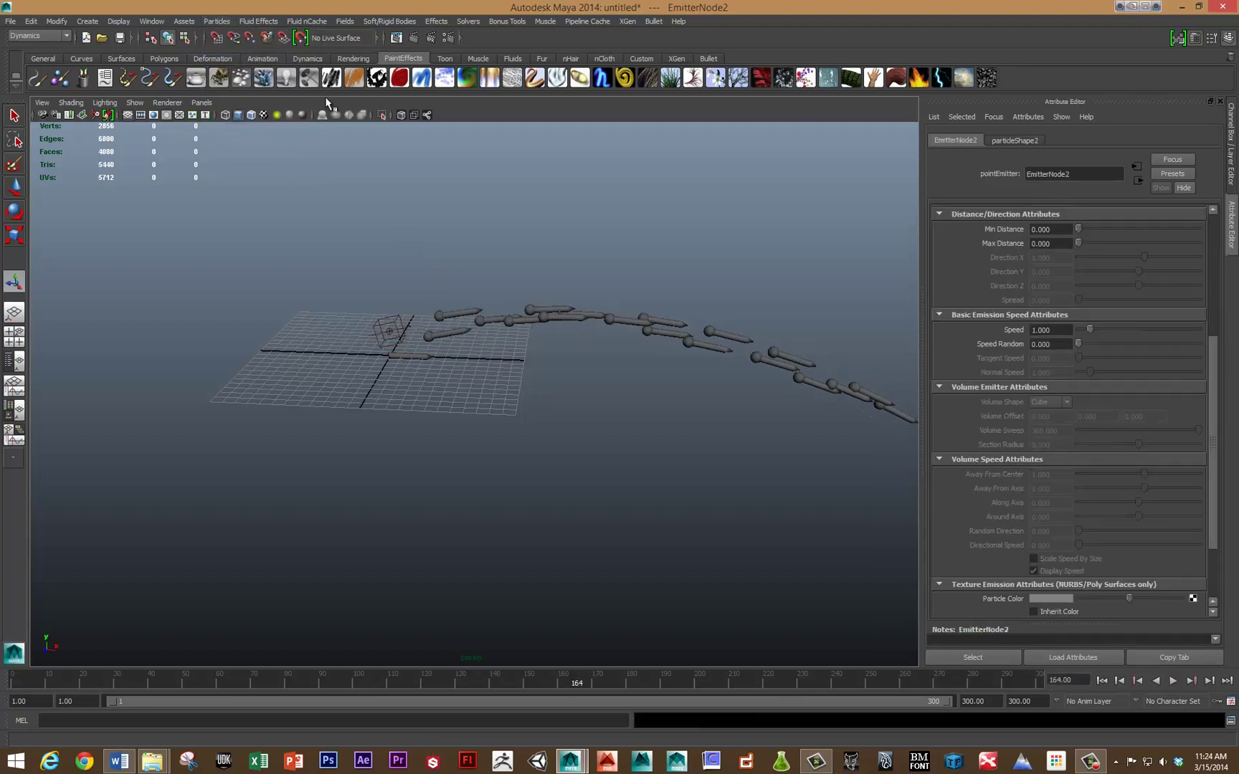
Step: In wireframe view, select the new particle2 trails and replay from the start to frame 34
{"action": "key", "text": "4"}
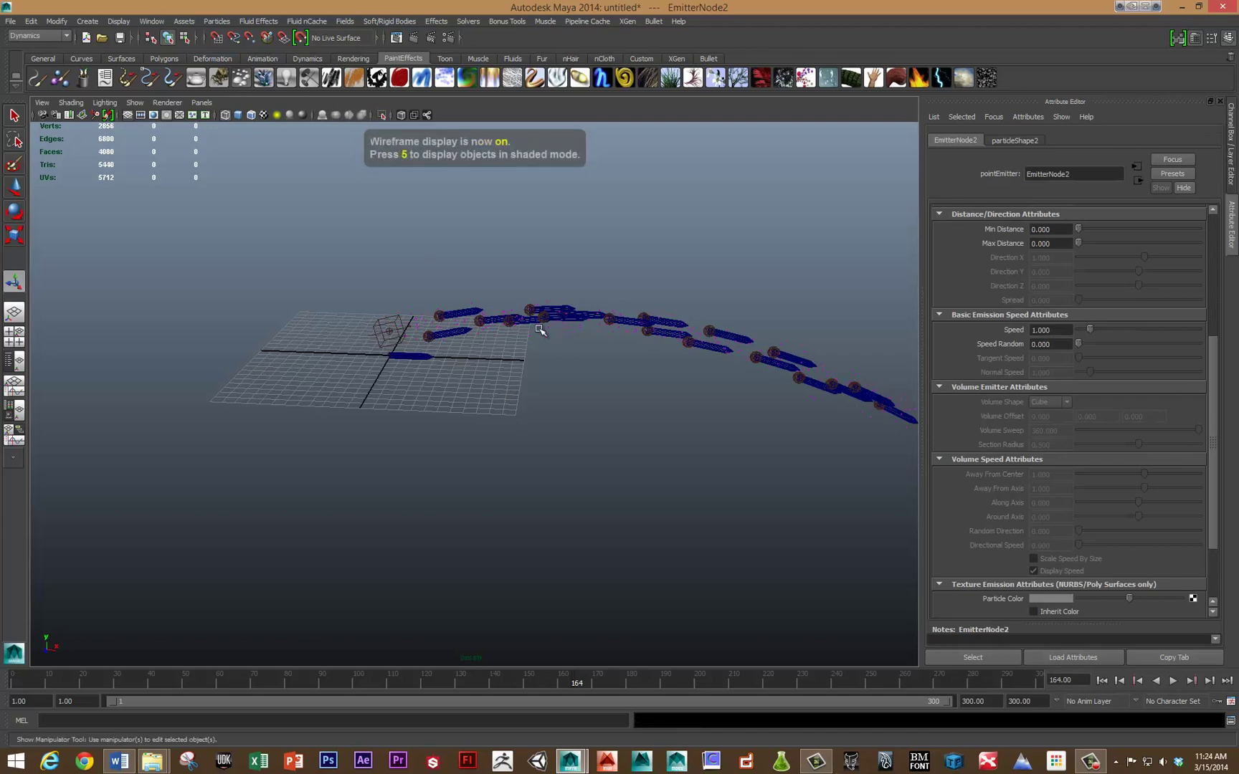
{"action": "left_click", "coordinate": [544, 334]}
{"action": "left_click_drag", "start_coordinate": [587, 355], "coordinate": [517, 338], "text": "alt"}
{"action": "key", "text": "alt+v"}
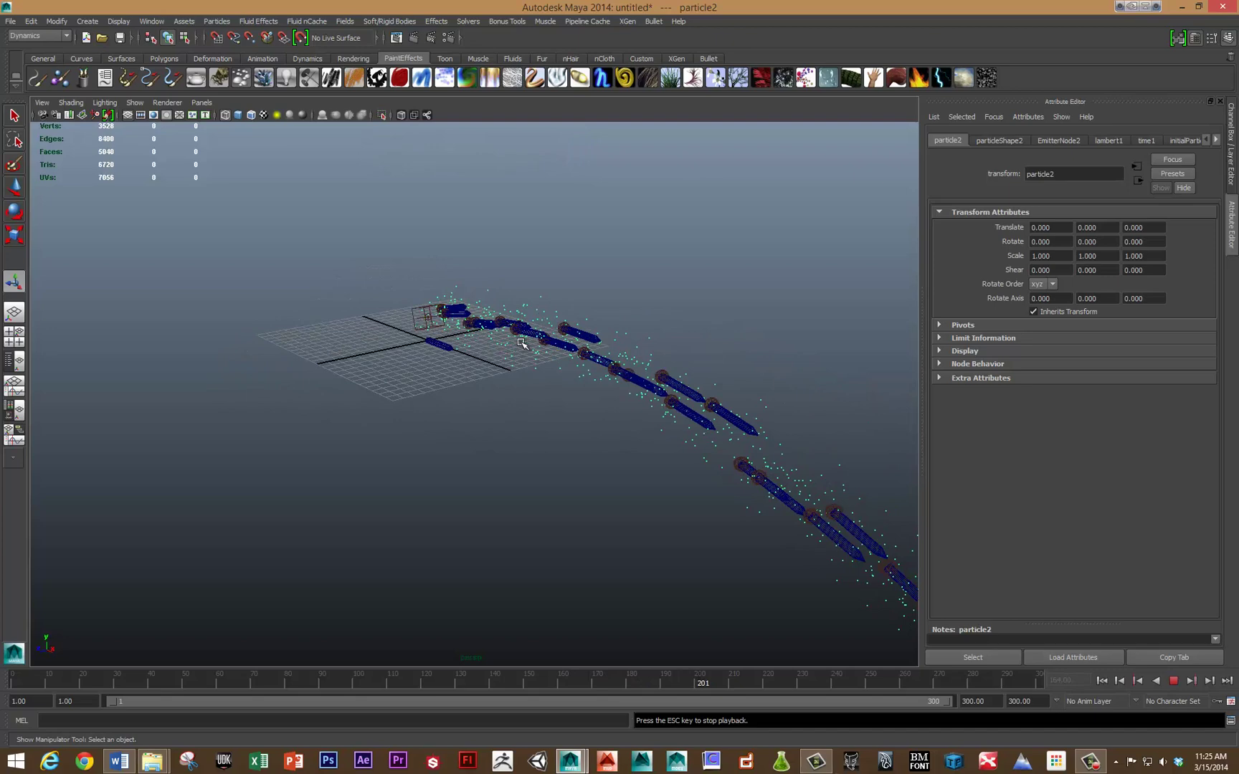
{"action": "key", "text": "alt+v"}
{"action": "left_click_drag", "start_coordinate": [511, 360], "coordinate": [572, 346], "text": "alt"}
{"action": "key", "text": "shift+alt+v"}
{"action": "key", "text": "alt+v"}
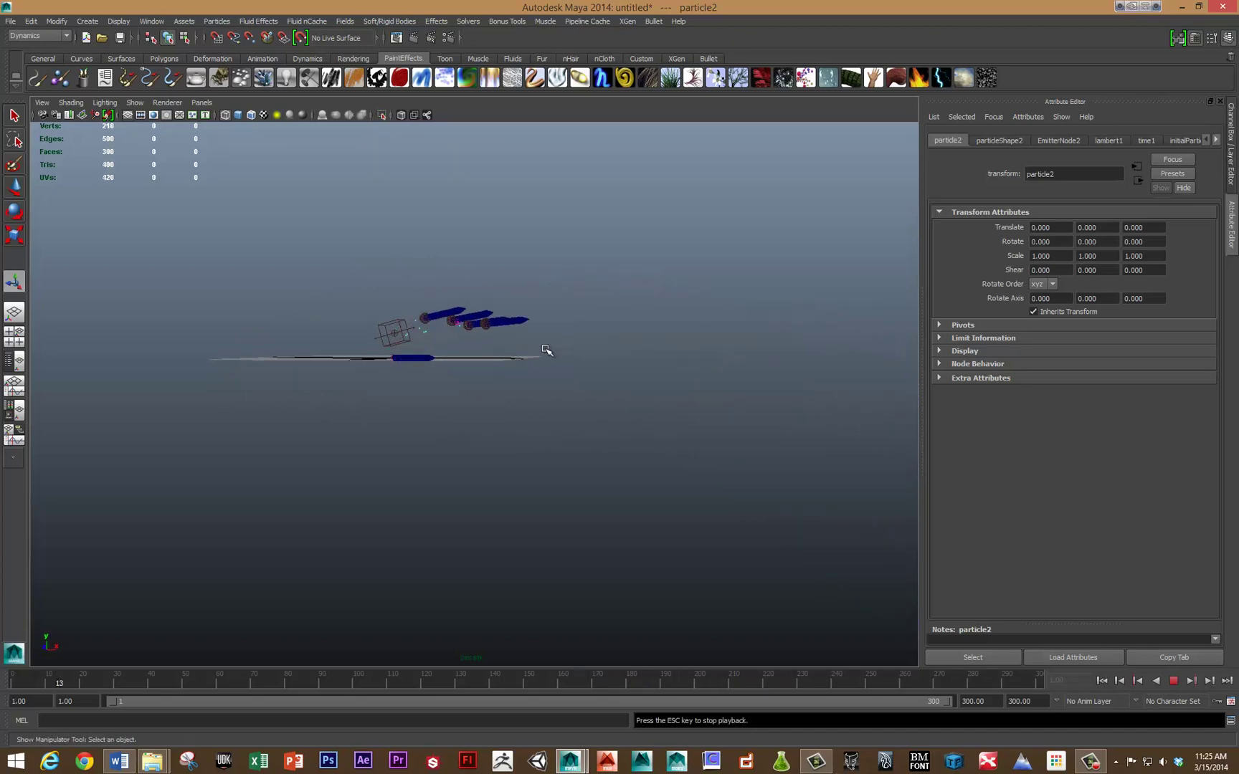
{"action": "key", "text": "alt+v"}
{"action": "left_click", "coordinate": [531, 320]}
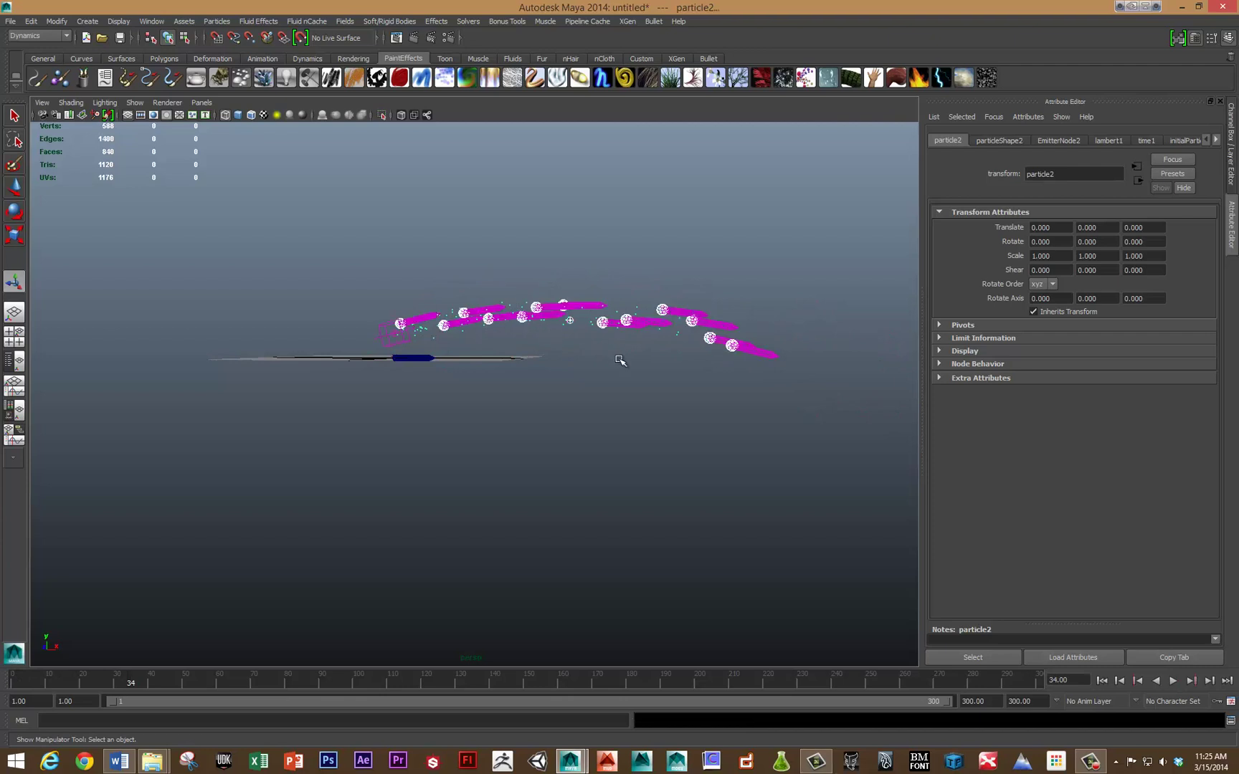
Step: Check the trail emitter's settings and replay the simulation to frame 41
{"action": "left_click", "coordinate": [1048, 142]}
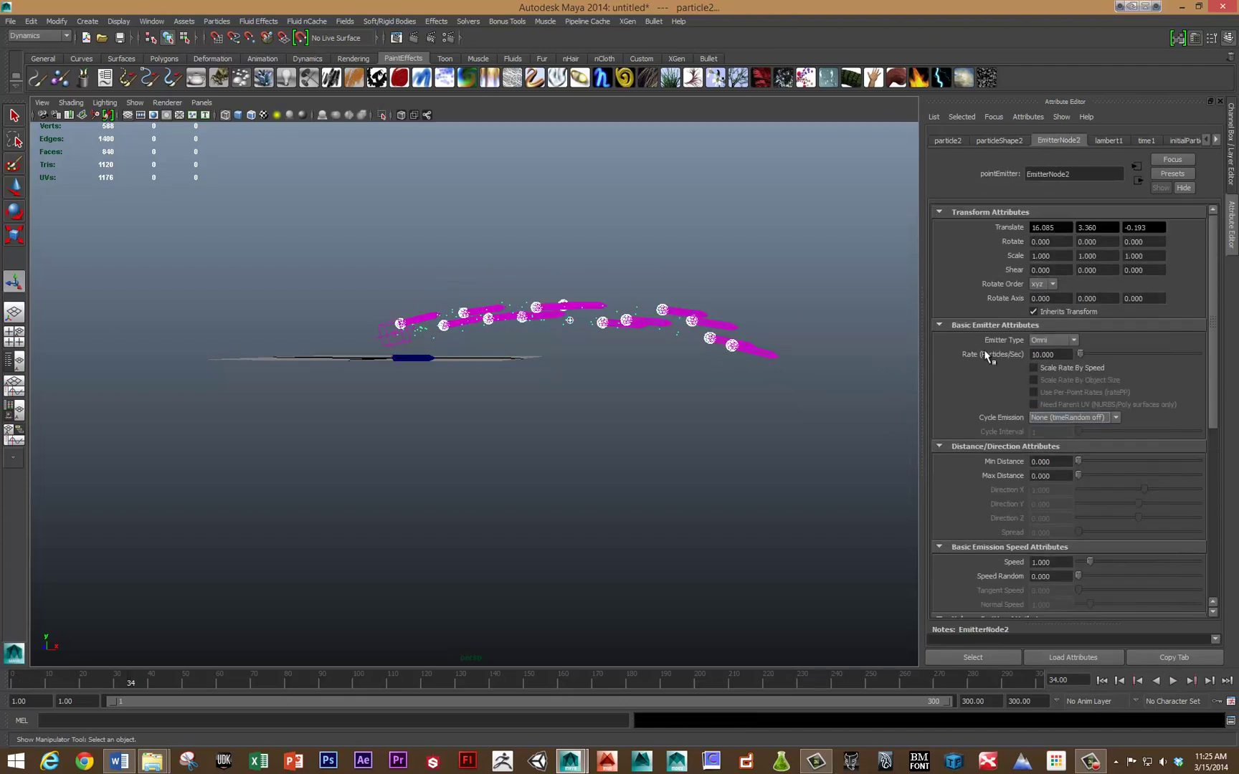
{"action": "left_click", "coordinate": [543, 224]}
{"action": "key", "text": "alt+v"}
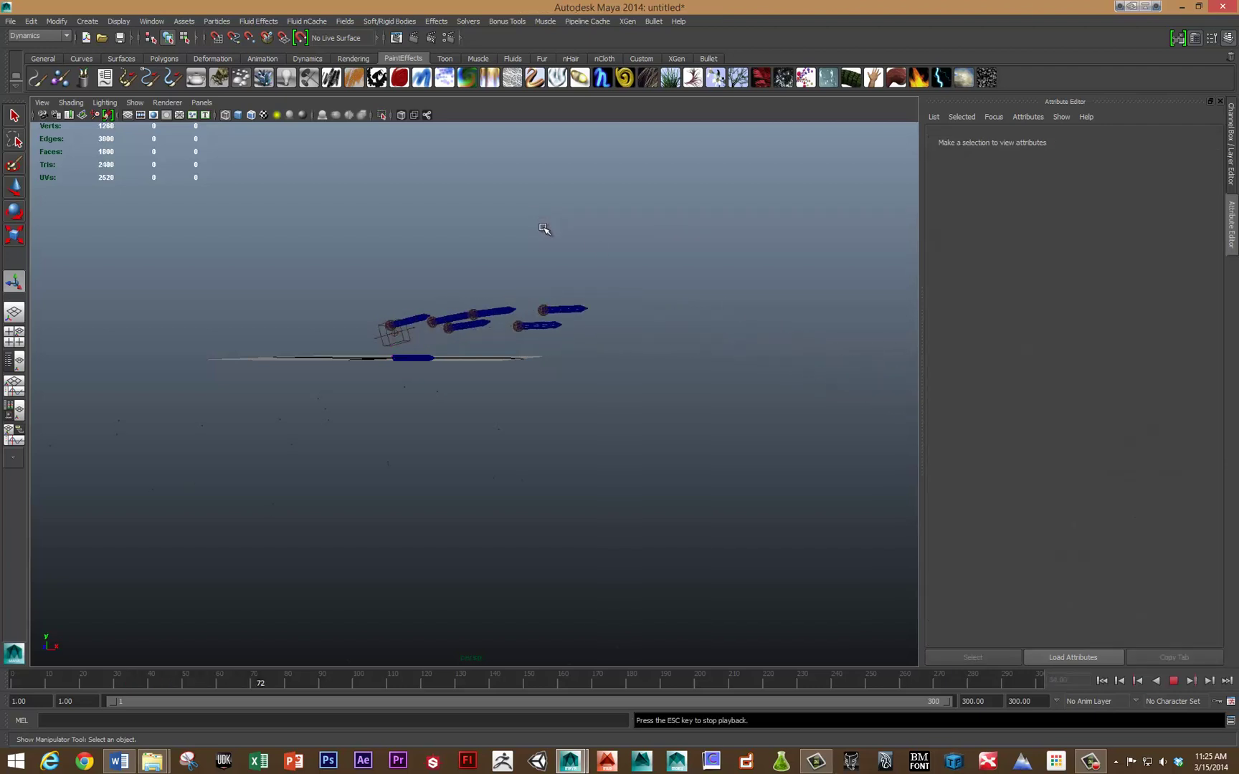
{"action": "key", "text": "shift+alt+v"}
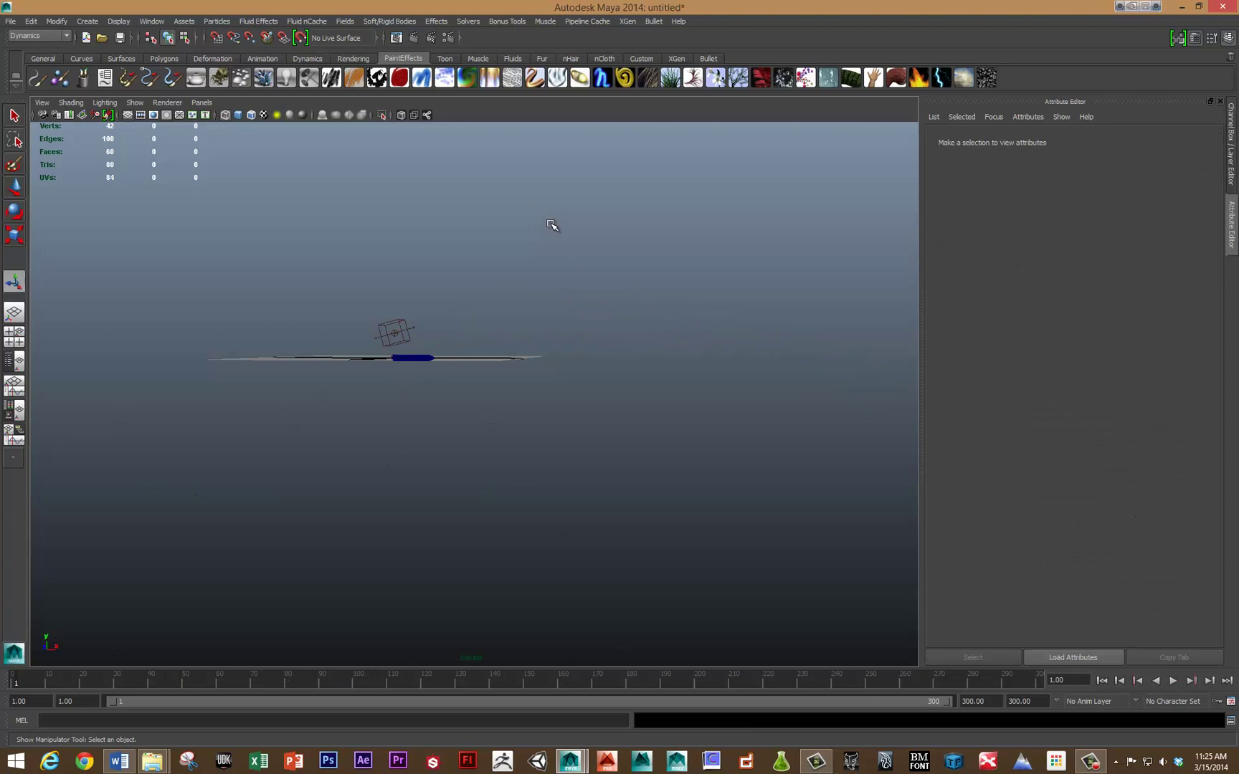
{"action": "key", "text": "Escape"}
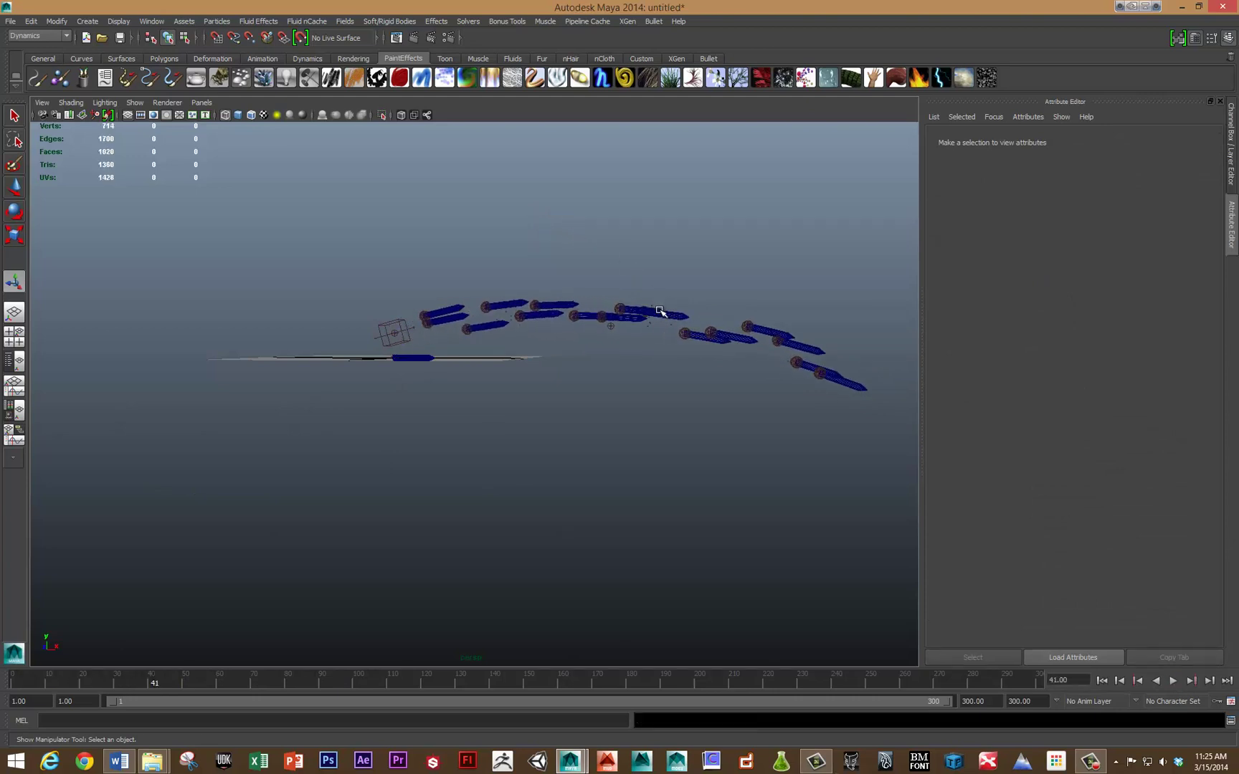
Step: Set the missile emitter EmitterNode1's Rate to 2 particles per second
{"action": "left_click", "coordinate": [379, 320]}
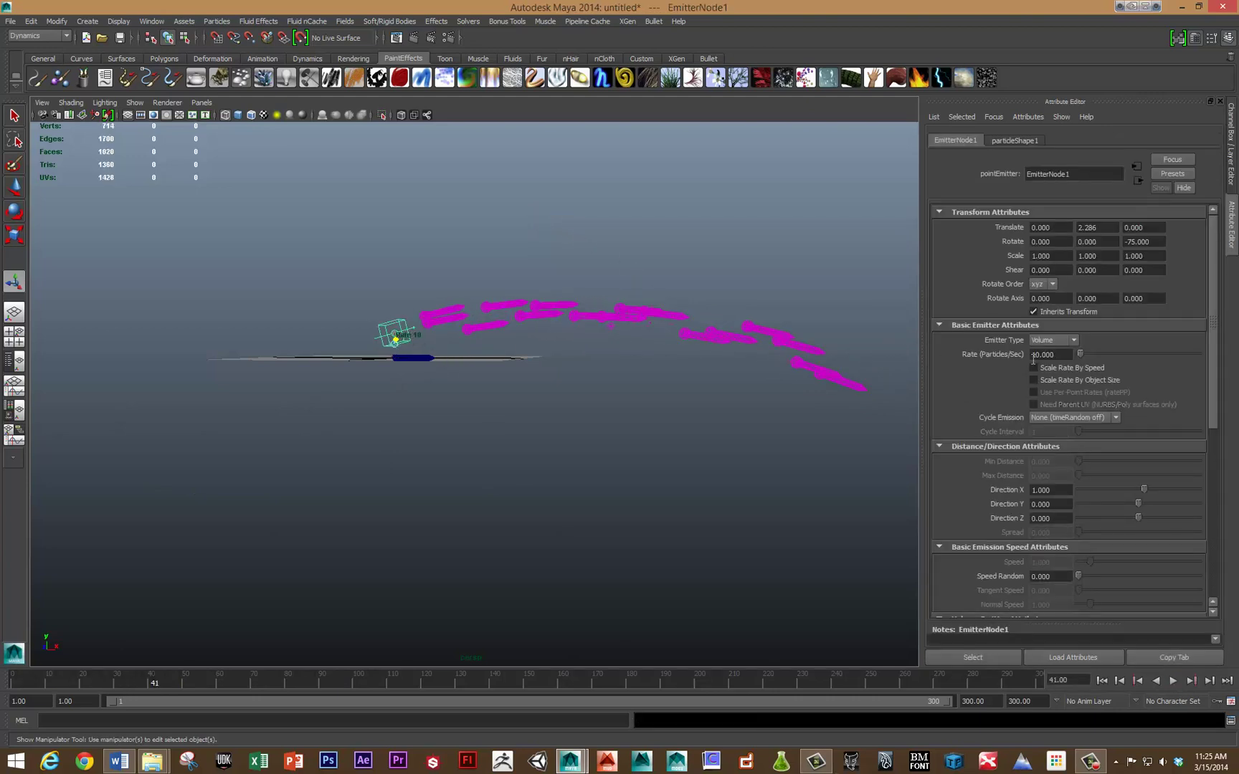
{"action": "left_click_drag", "start_coordinate": [1057, 355], "coordinate": [1047, 354]}
{"action": "type", "text": "2"}
{"action": "key", "text": "Return"}
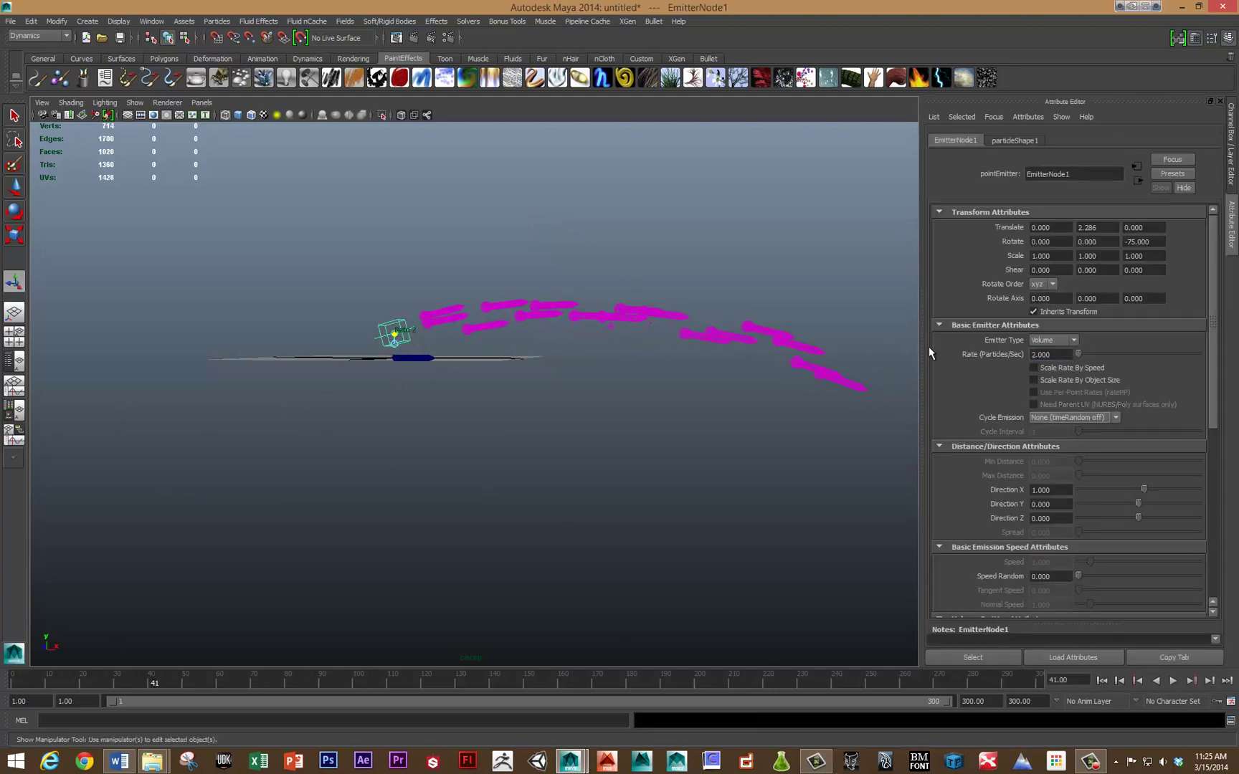
Step: Select particle2 and edit EmitterNode2's Rate, raising it to 25
{"action": "left_click", "coordinate": [505, 318]}
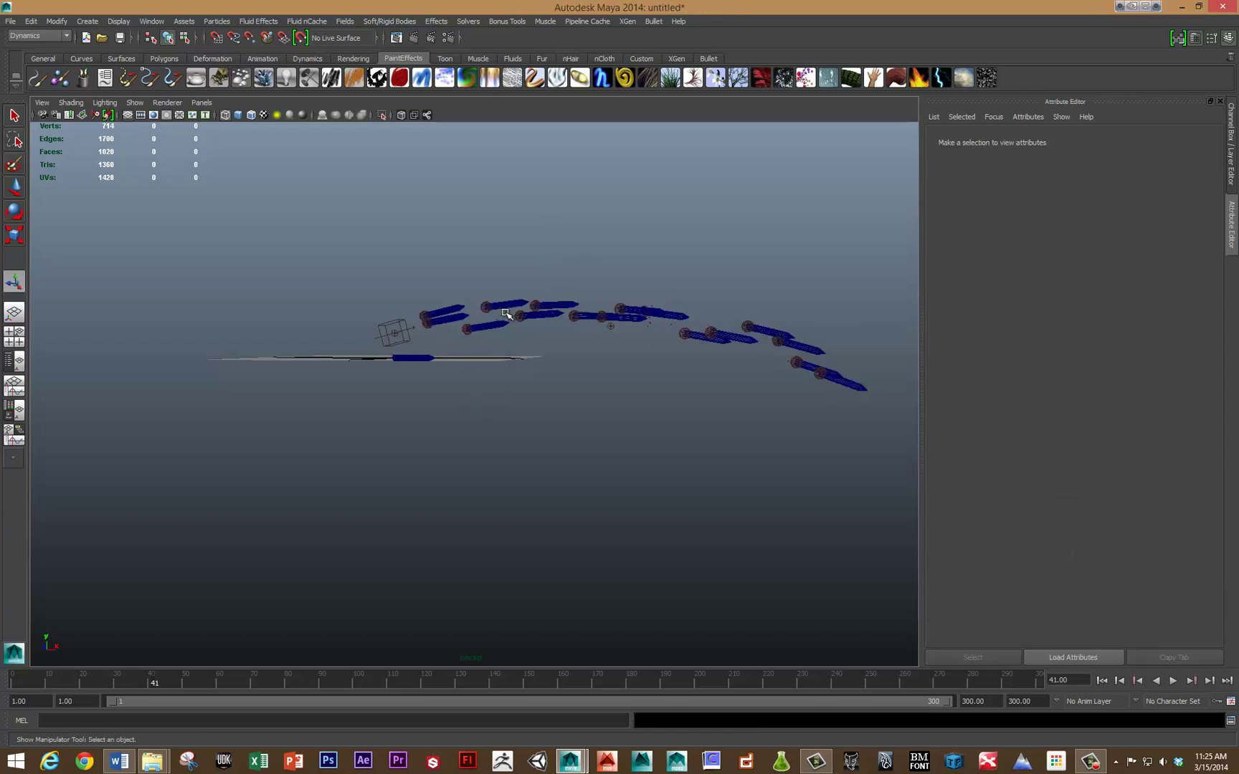
{"action": "left_click", "coordinate": [512, 319]}
{"action": "left_click_drag", "start_coordinate": [1058, 359], "coordinate": [941, 349]}
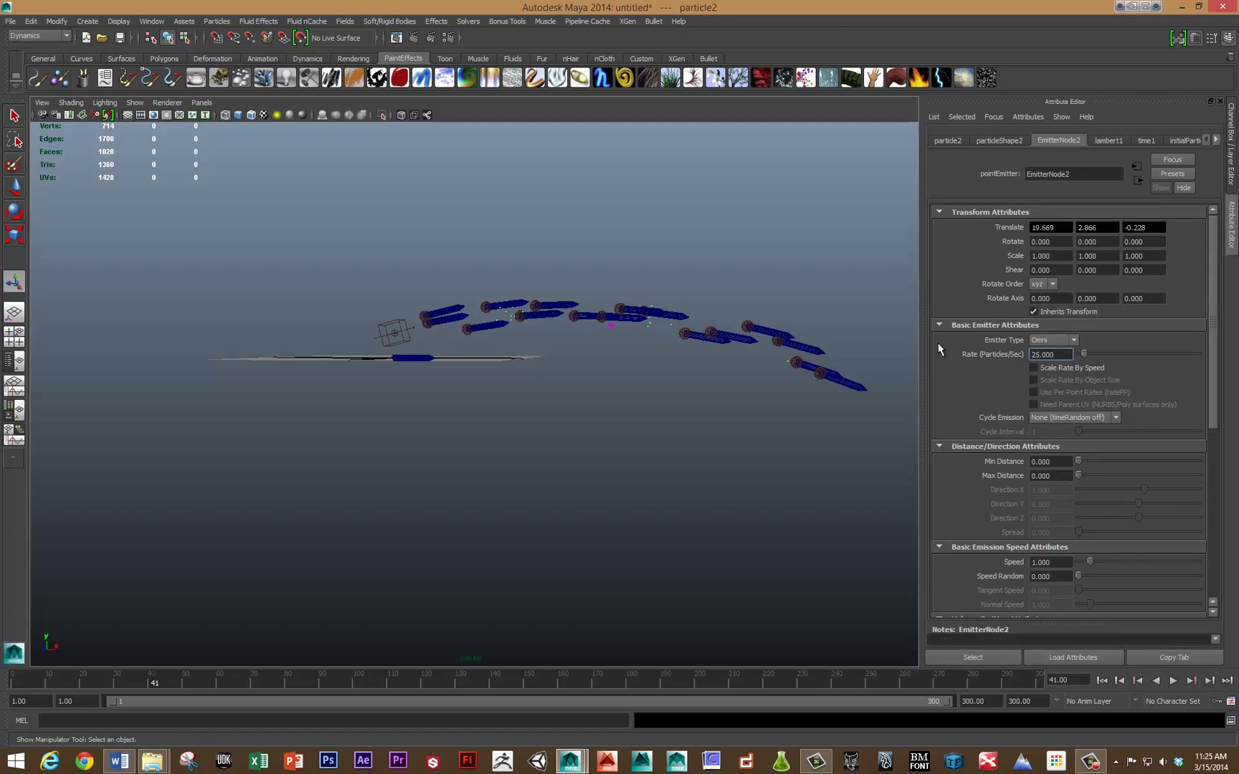
Step: In the Outliner, rename particle2 to Smoke and particle1 to MissileParticle
{"action": "left_click", "coordinate": [10, 366]}
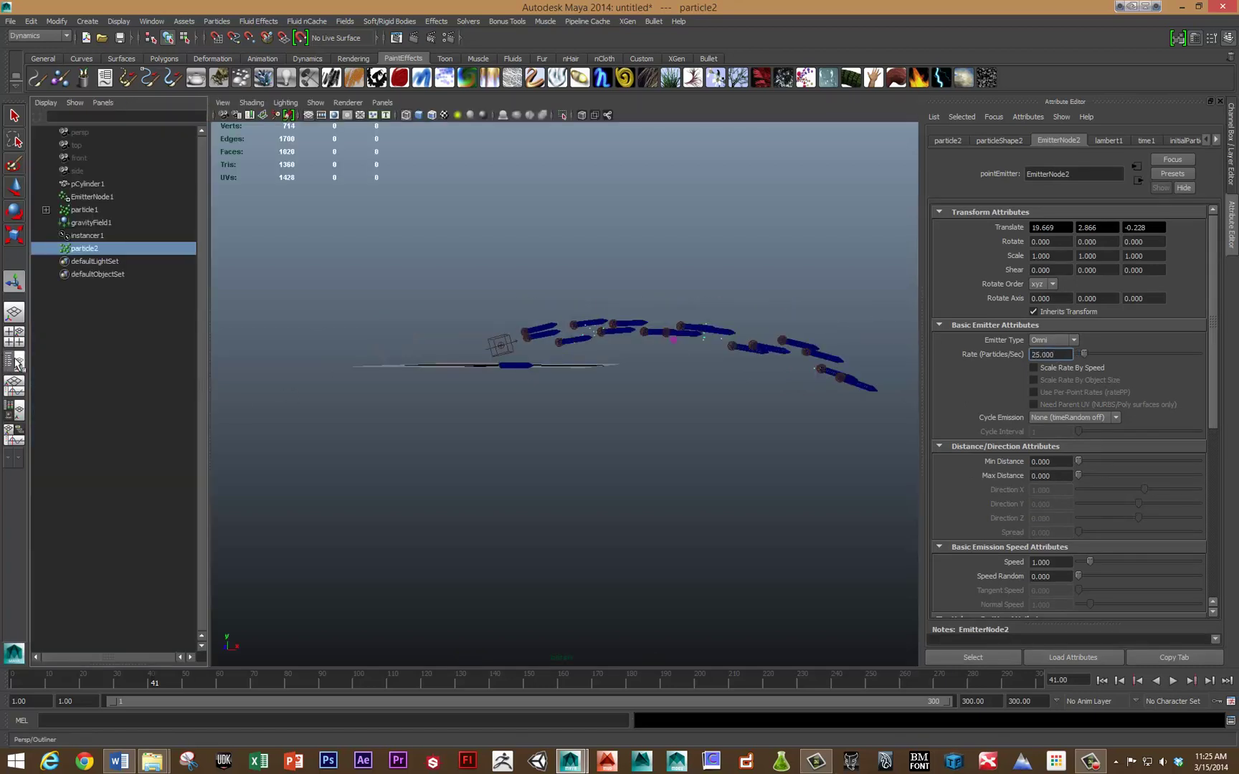
{"action": "double_click", "coordinate": [82, 250]}
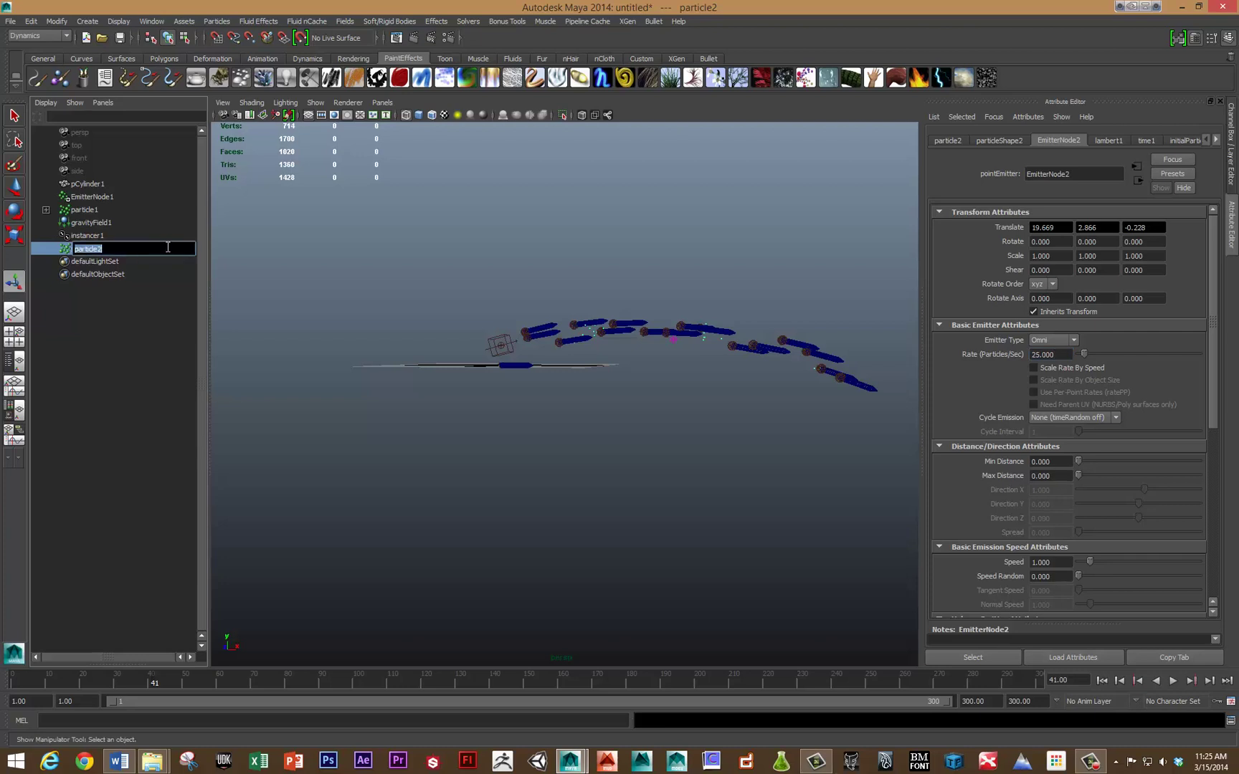
{"action": "type", "text": "P"}
{"action": "key", "text": "Return"}
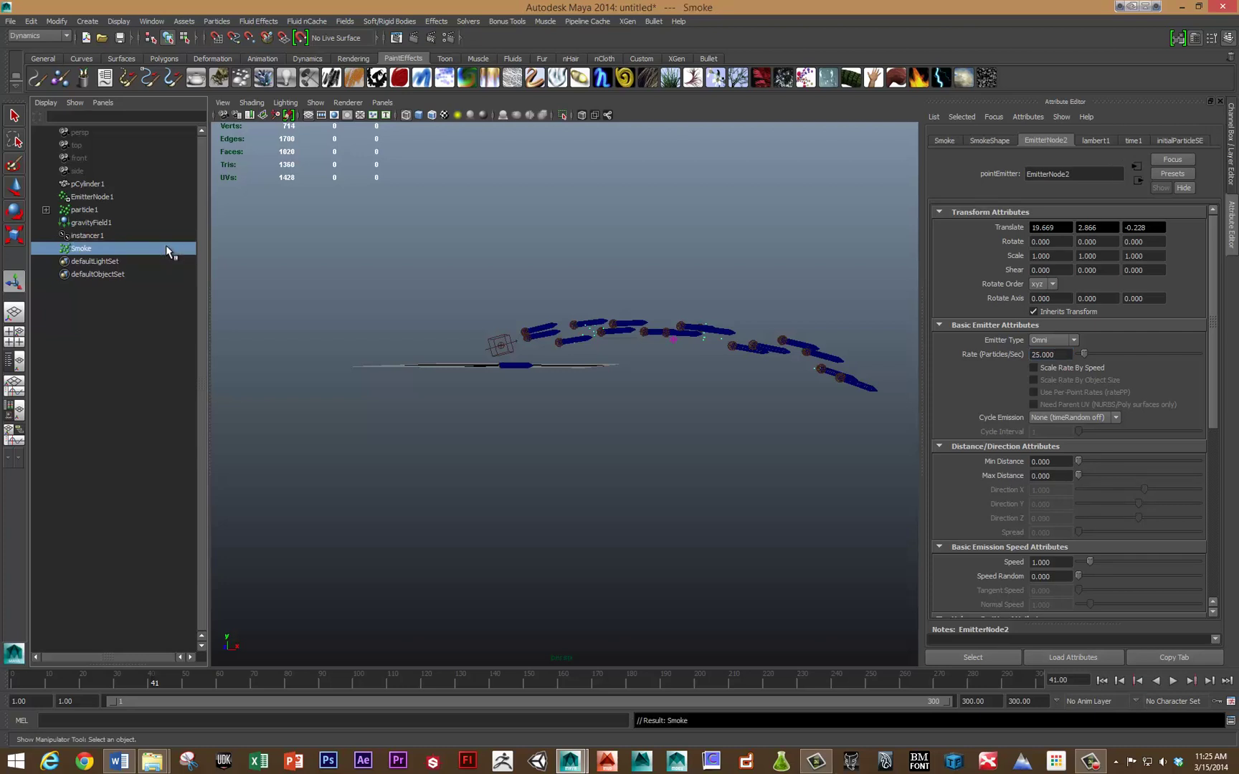
{"action": "left_click", "coordinate": [84, 210]}
{"action": "double_click", "coordinate": [87, 210]}
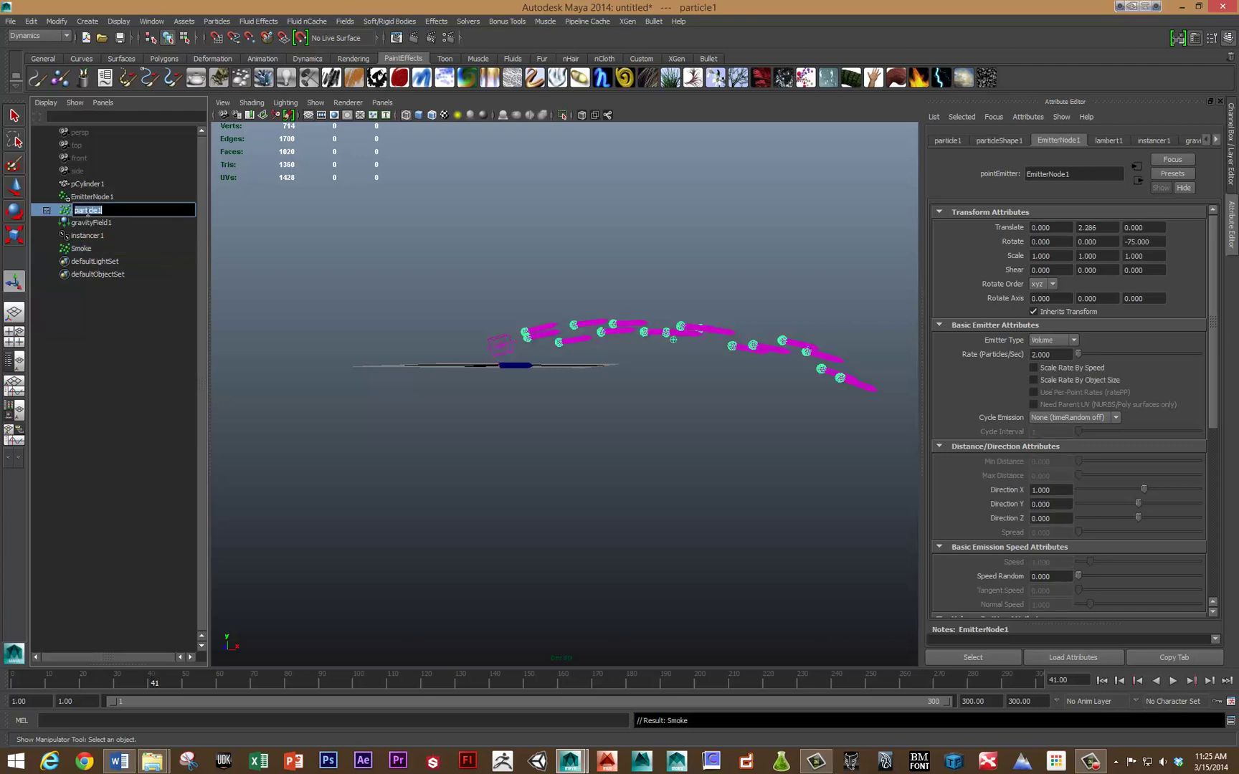
{"action": "type", "text": "MissileParticle"}
{"action": "key", "text": "Return"}
Step: Replay the launch to frame 143, then select the Smoke particles and frame the view on them
{"action": "left_click", "coordinate": [378, 288]}
{"action": "key", "text": "alt+v"}
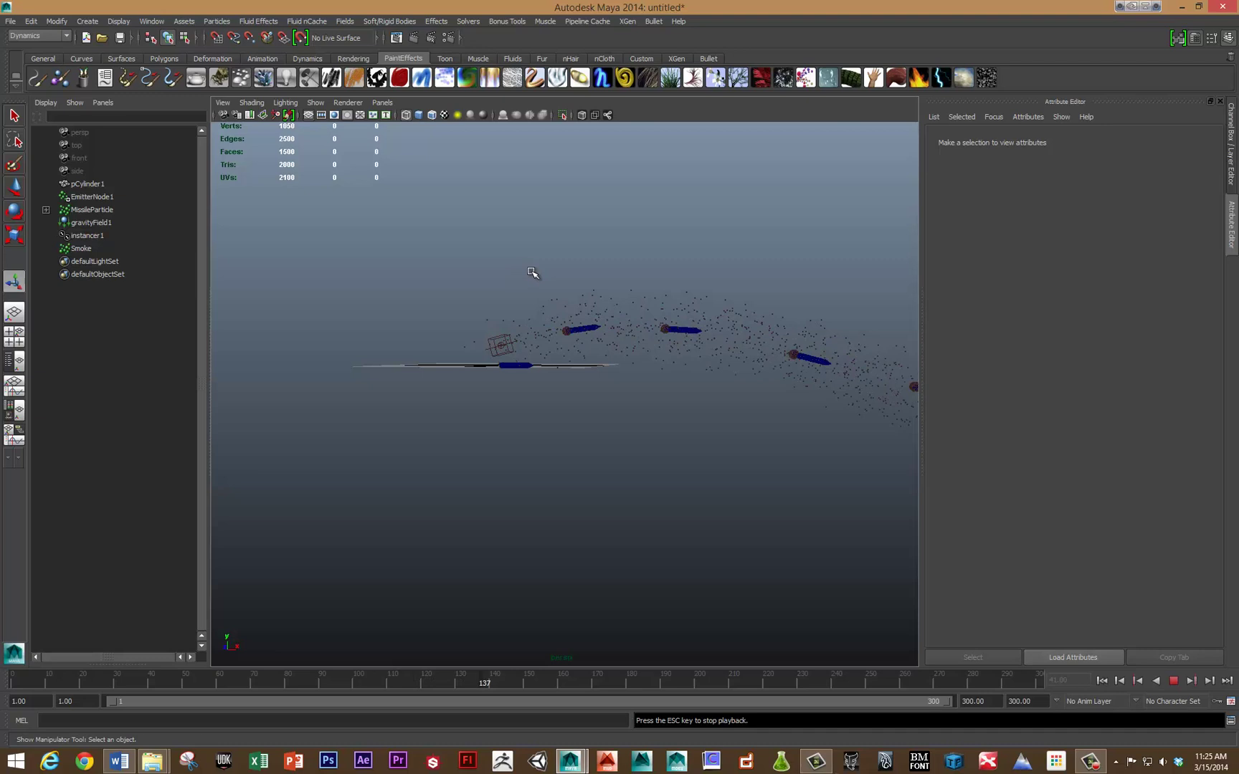
{"action": "key", "text": "Escape"}
{"action": "left_click", "coordinate": [590, 305]}
{"action": "key", "text": "f"}
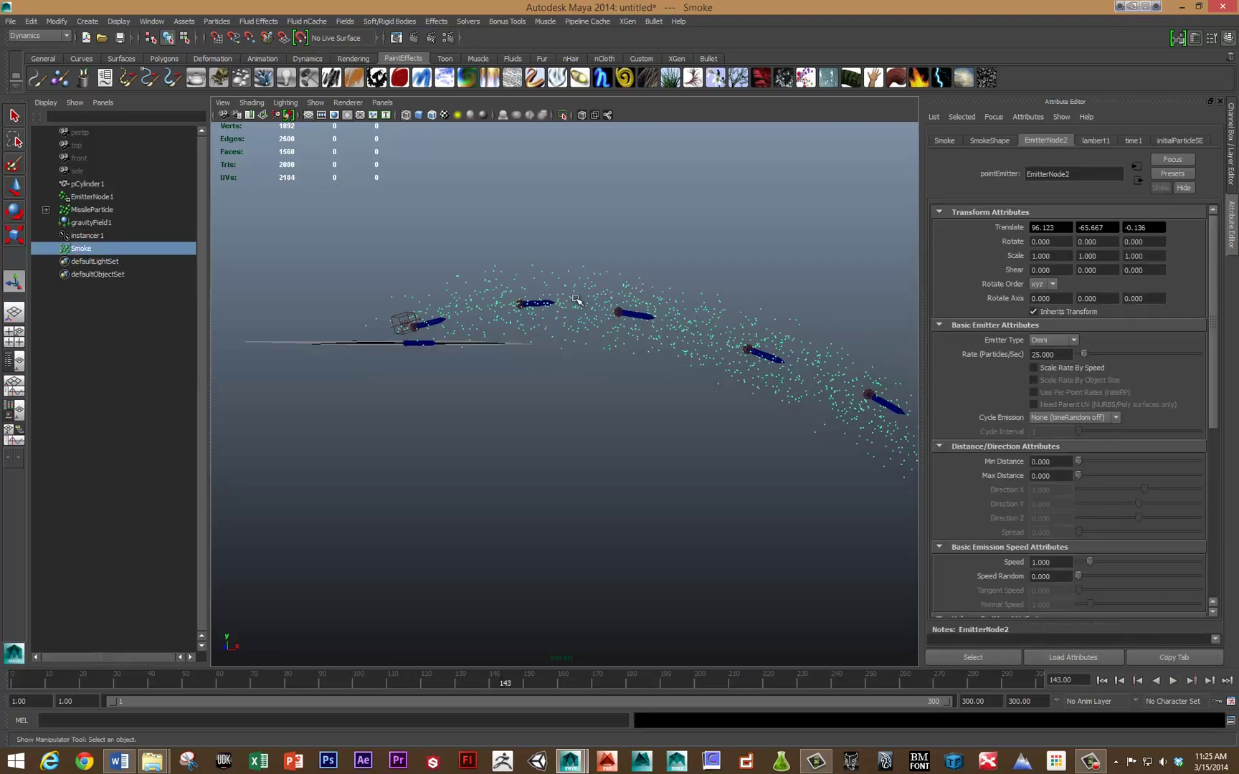
Step: Set the SmokeShape Lifespan Mode to Random range with a Lifespan of 1.5
{"action": "left_click", "coordinate": [993, 141]}
{"action": "scroll", "coordinate": [1059, 355], "scroll_direction": "up", "scroll_amount": 6}
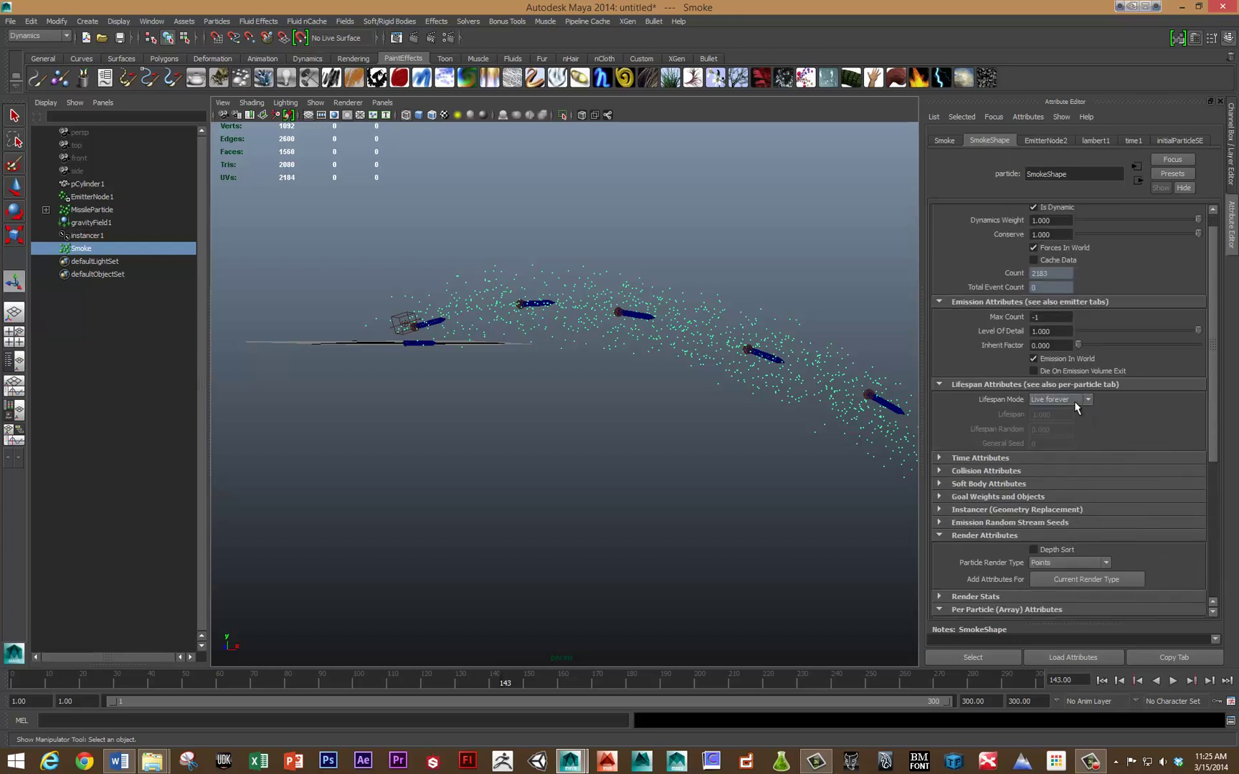
{"action": "left_click", "coordinate": [1076, 405]}
{"action": "left_click", "coordinate": [1075, 415]}
{"action": "left_click", "coordinate": [1073, 402]}
{"action": "left_click", "coordinate": [1071, 423]}
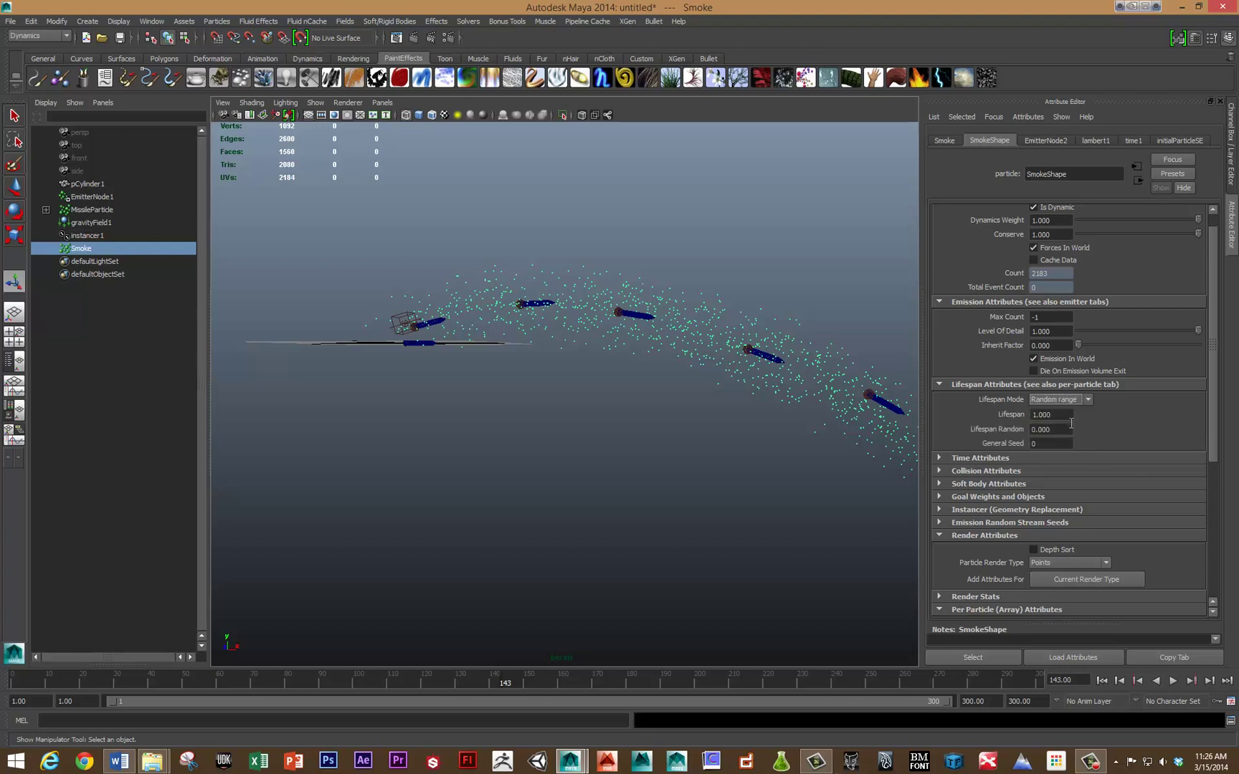
{"action": "left_click", "coordinate": [1055, 431]}
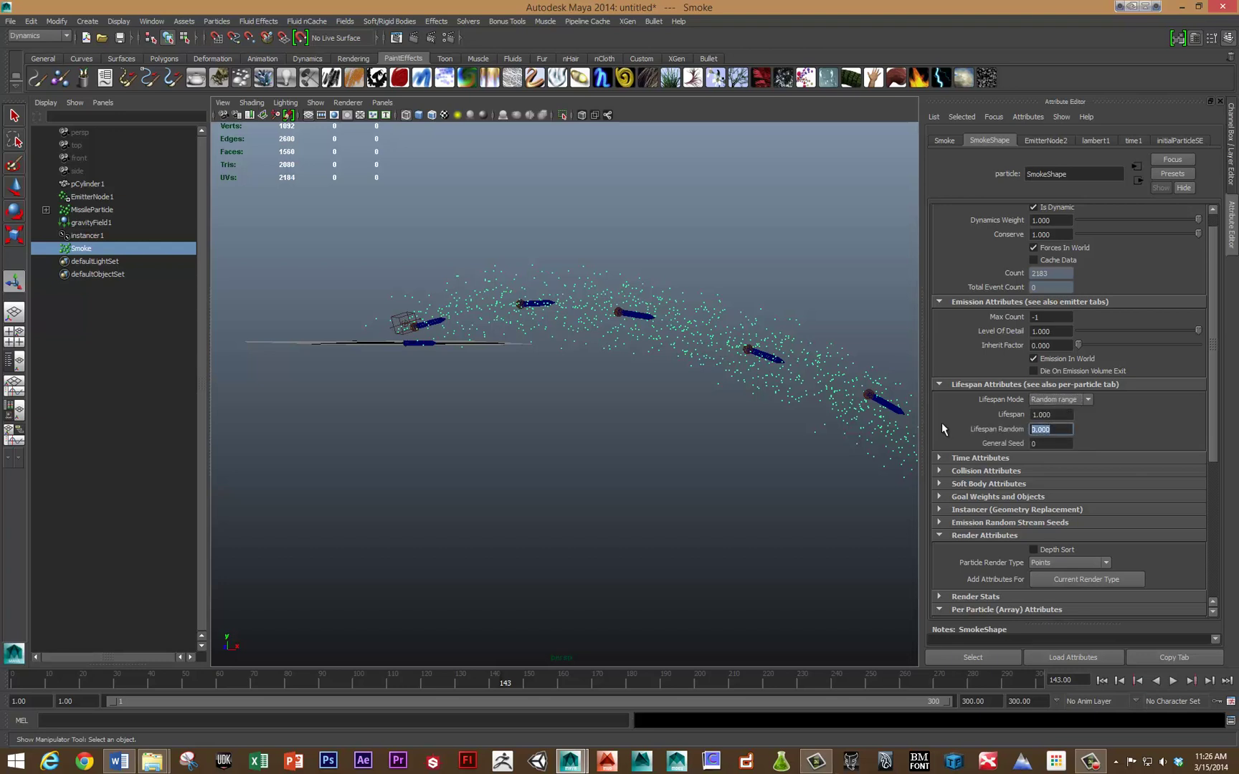
{"action": "left_click", "coordinate": [1061, 416]}
{"action": "type", "text": "1.5"}
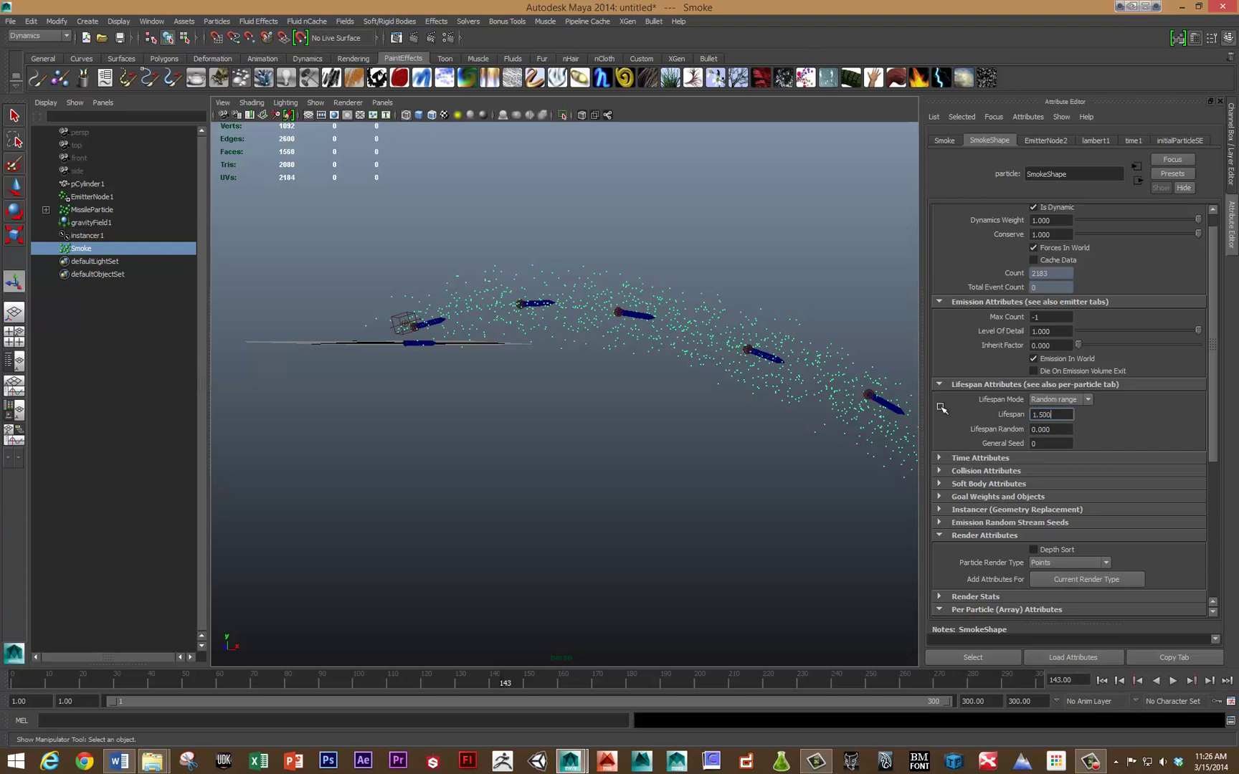
Step: Play back to frame 277 to test the lifespan, then reselect the Smoke particles
{"action": "left_click", "coordinate": [746, 284]}
{"action": "key", "text": "alt+v"}
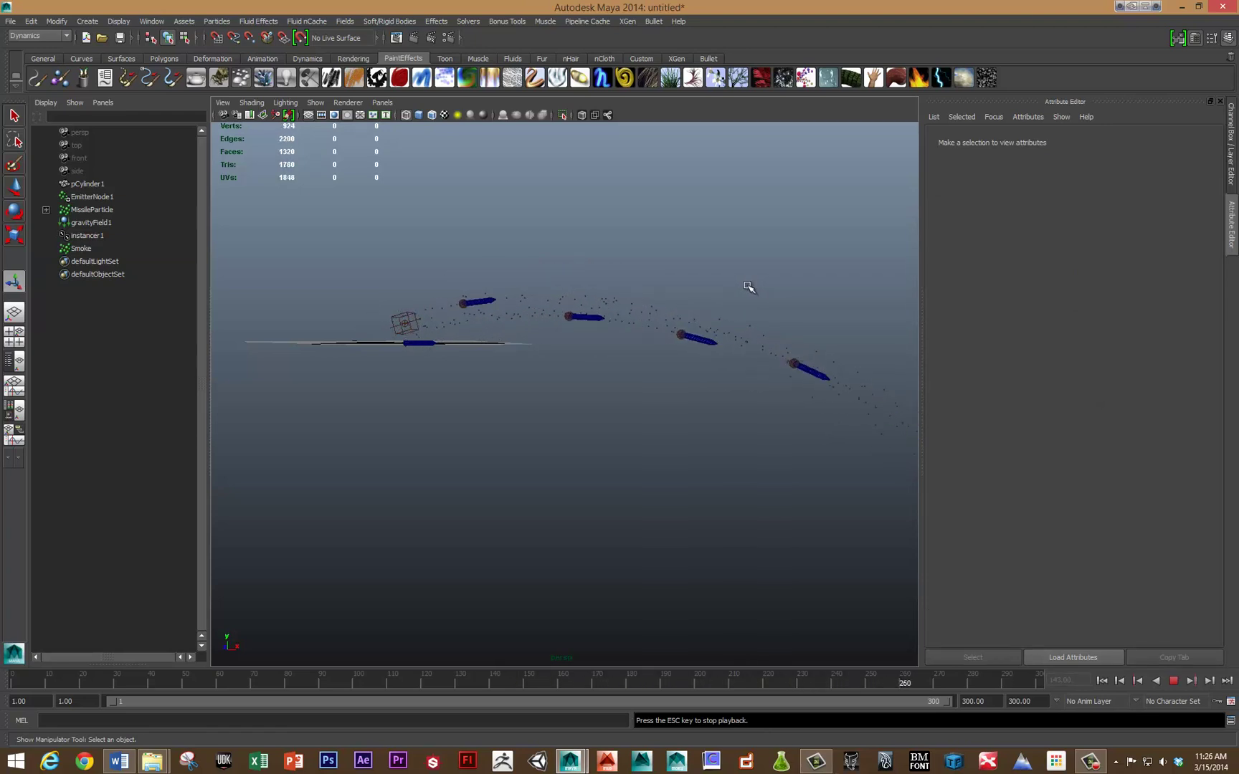
{"action": "key", "text": "Escape"}
{"action": "left_click", "coordinate": [795, 339]}
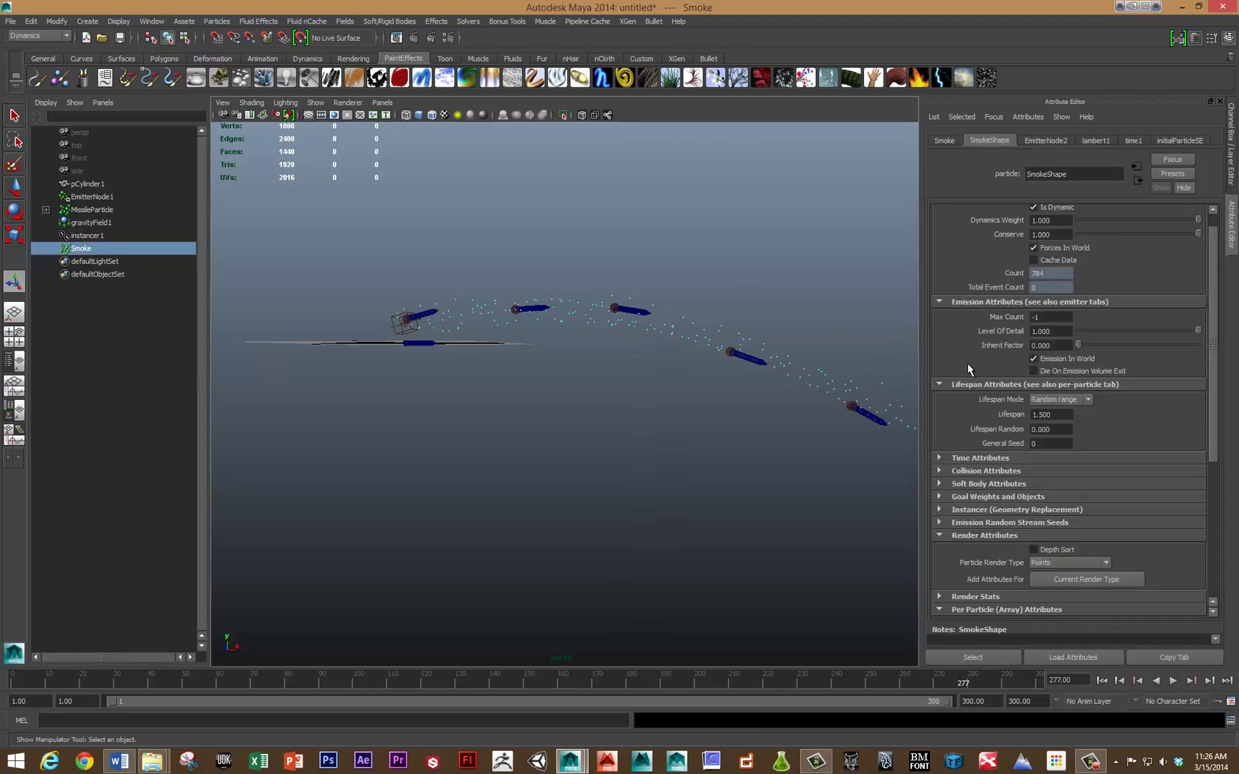
Step: Lower the Smoke Lifespan to 1 and replay the simulation from the start
{"action": "scroll", "coordinate": [1034, 350], "scroll_direction": "up", "scroll_amount": 1}
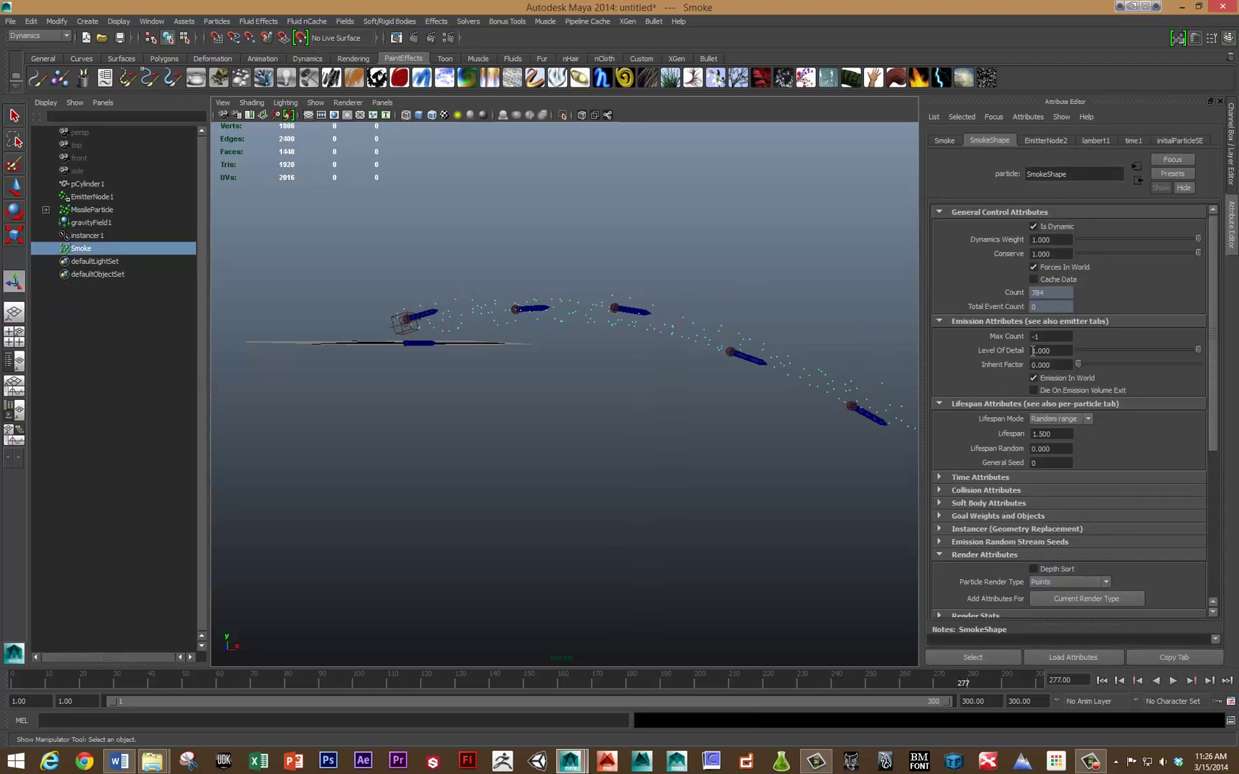
{"action": "double_click", "coordinate": [1058, 435]}
{"action": "type", "text": "1"}
{"action": "key", "text": "Tab"}
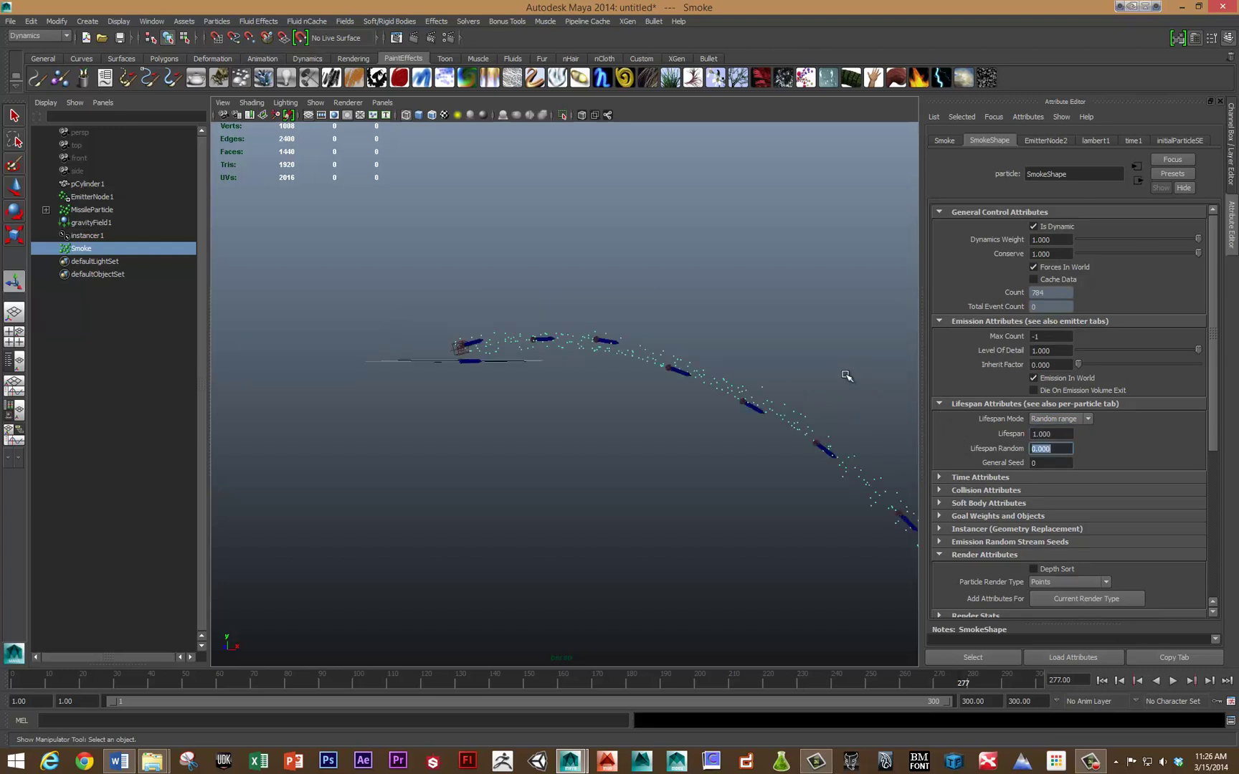
{"action": "left_click_drag", "start_coordinate": [847, 376], "coordinate": [614, 404], "text": "alt"}
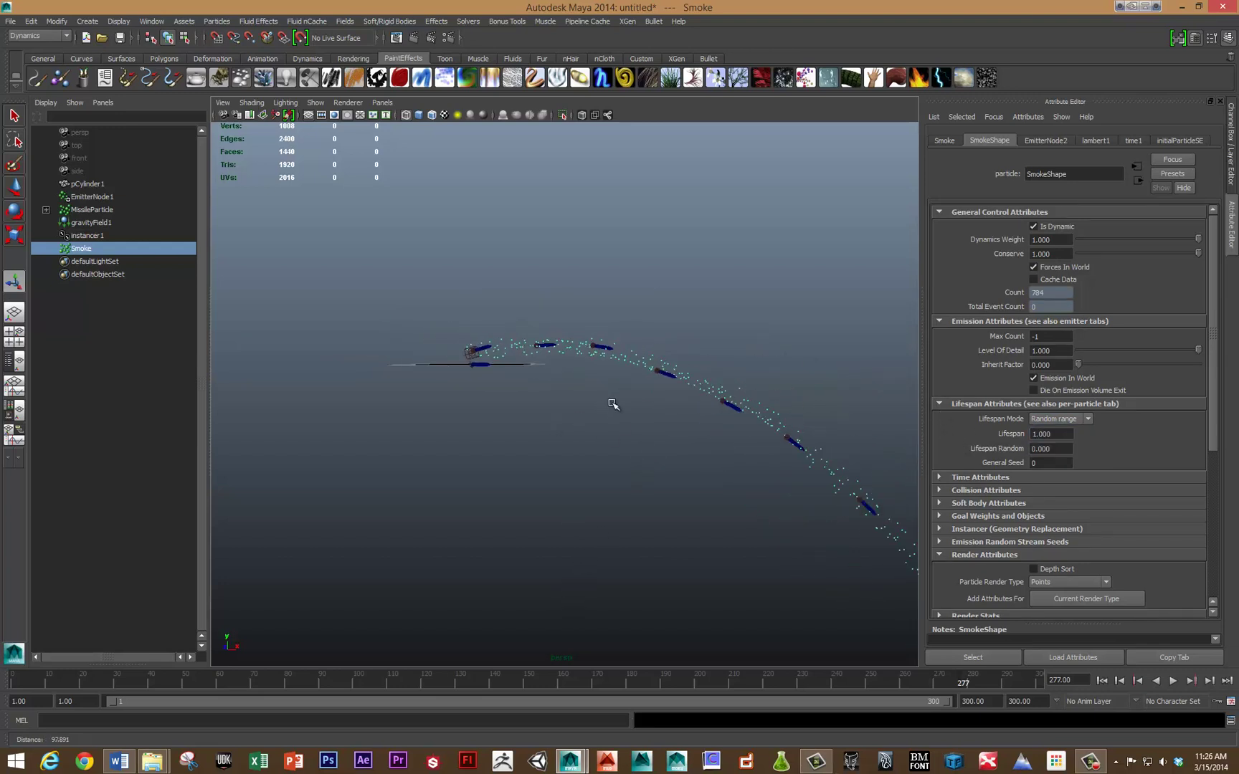
{"action": "key", "text": "shift+alt+v"}
{"action": "key", "text": "alt+v"}
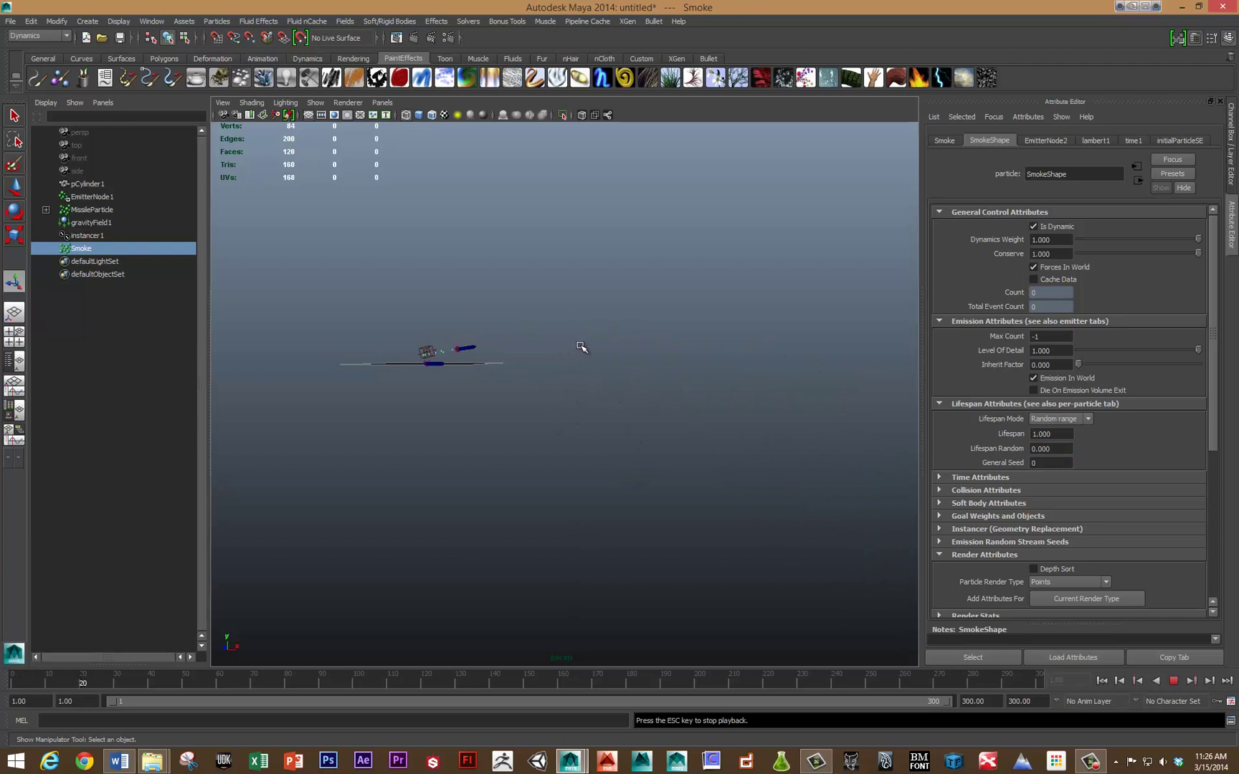
{"action": "key", "text": "Escape"}
{"action": "left_click_drag", "start_coordinate": [633, 359], "coordinate": [629, 360], "text": "alt"}
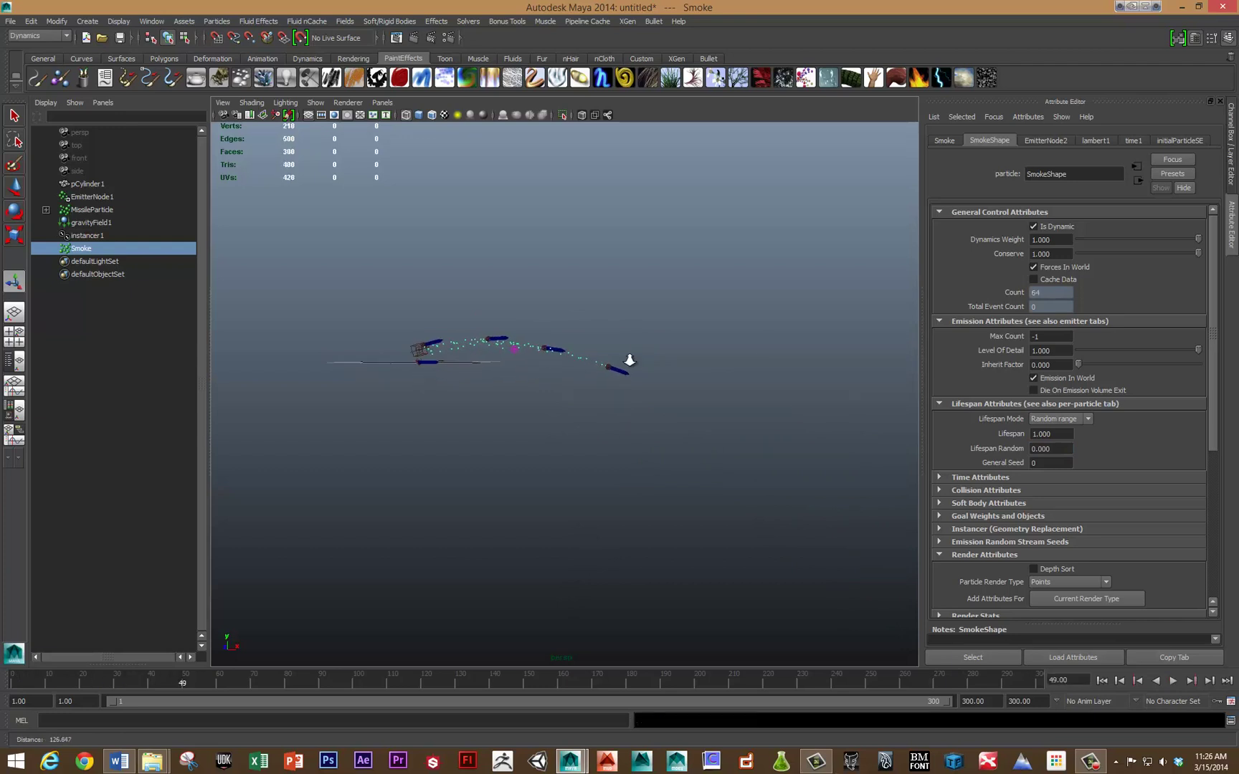
Step: Set the Smoke particle render type to Cloud (s/w)
{"action": "right_click_drag", "start_coordinate": [630, 360], "coordinate": [705, 374], "text": "alt"}
{"action": "scroll", "coordinate": [1010, 463], "scroll_direction": "down", "scroll_amount": 5}
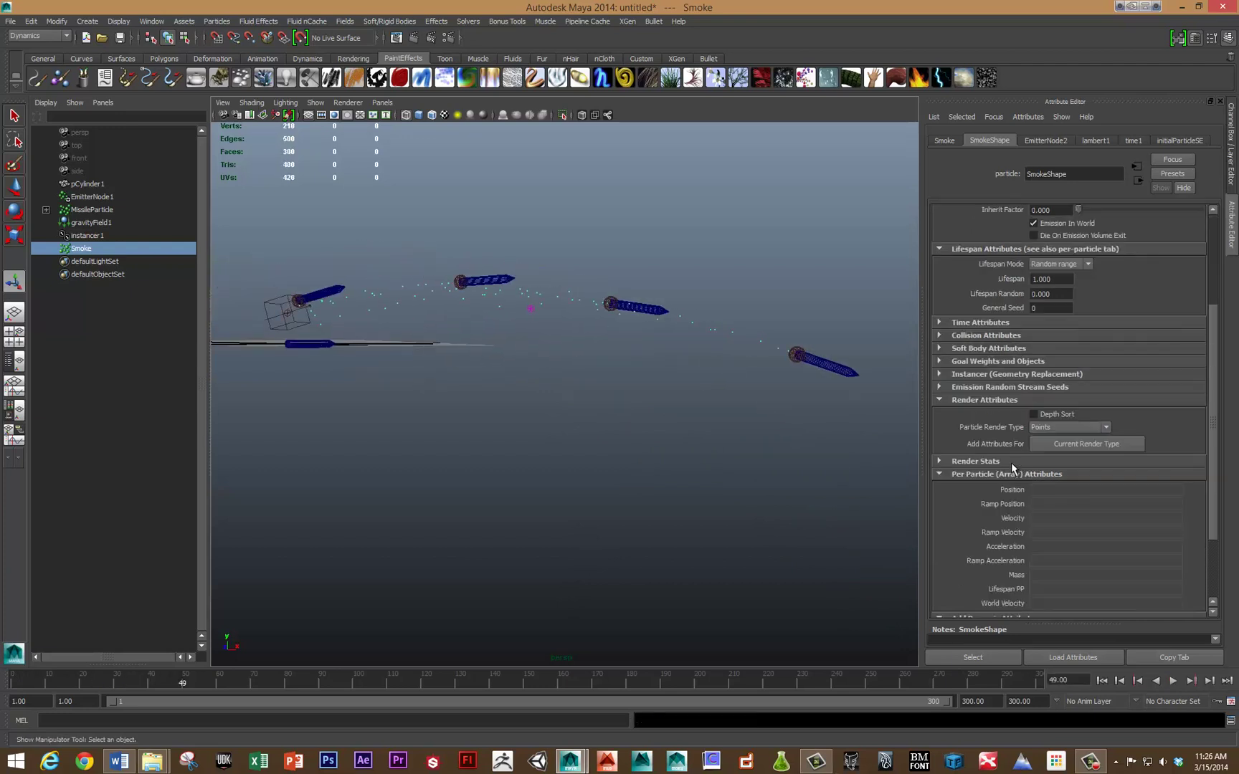
{"action": "left_click", "coordinate": [1051, 428]}
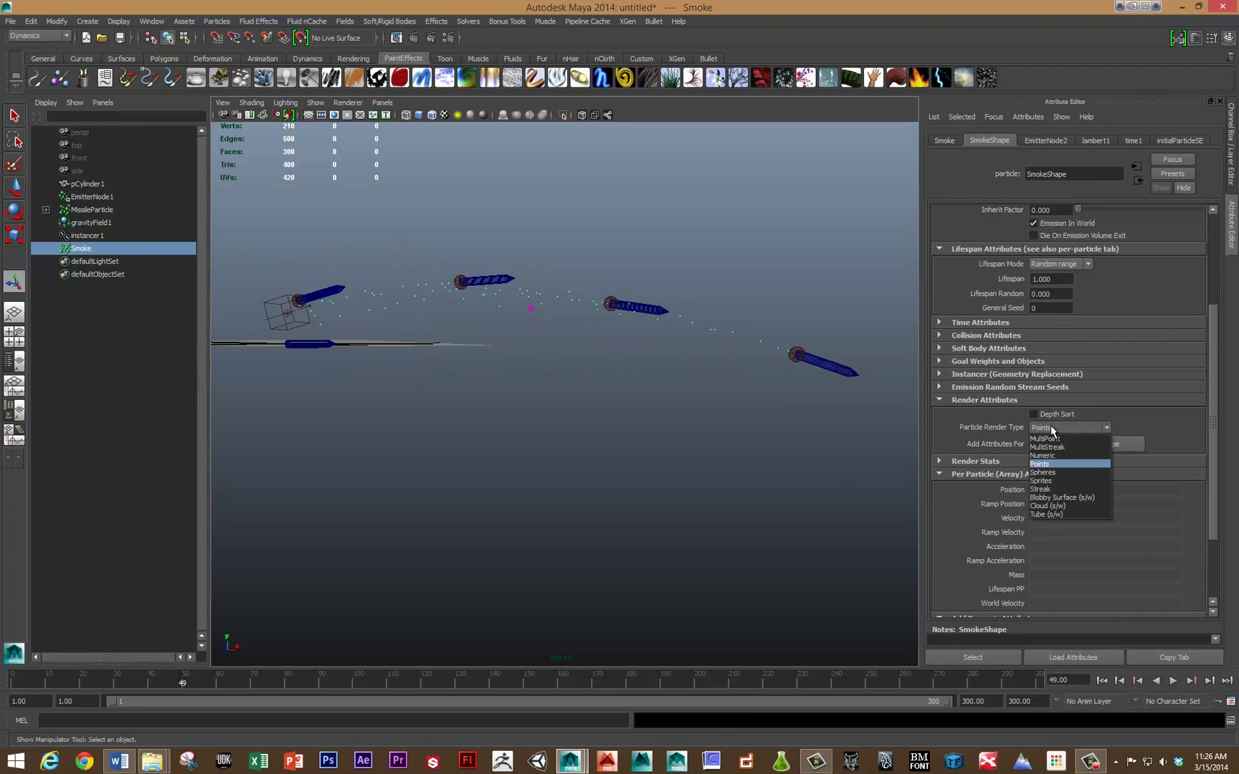
{"action": "left_click", "coordinate": [1058, 505]}
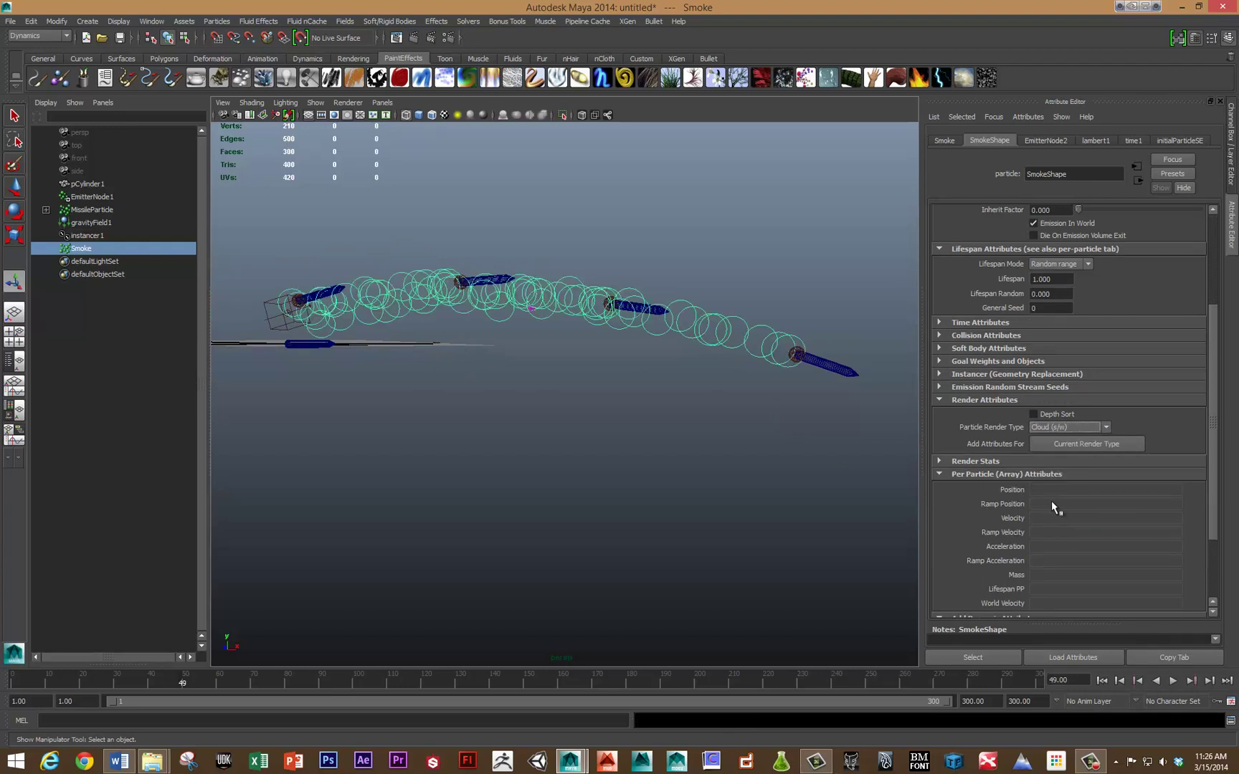
Step: Add per-particle Opacity and per-particle RGB colour attributes to the smoke
{"action": "scroll", "coordinate": [1005, 513], "scroll_direction": "down", "scroll_amount": 3}
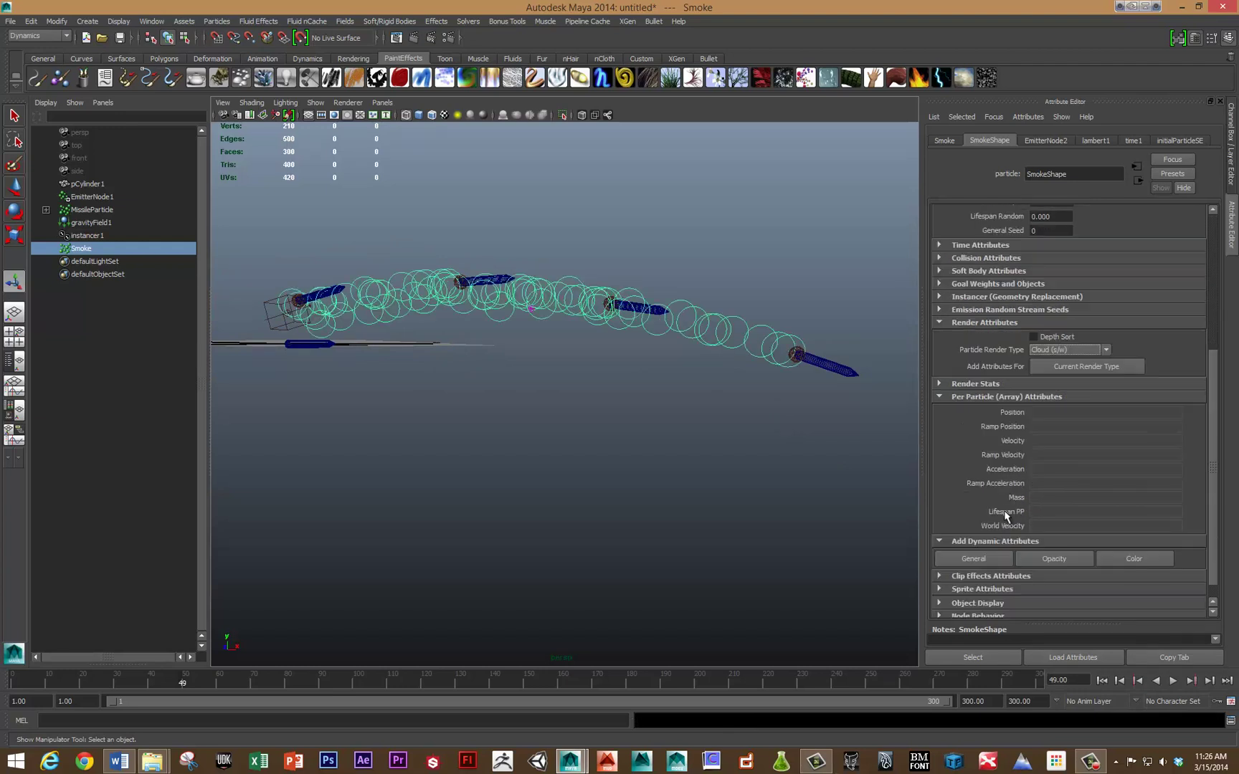
{"action": "left_click", "coordinate": [1054, 559]}
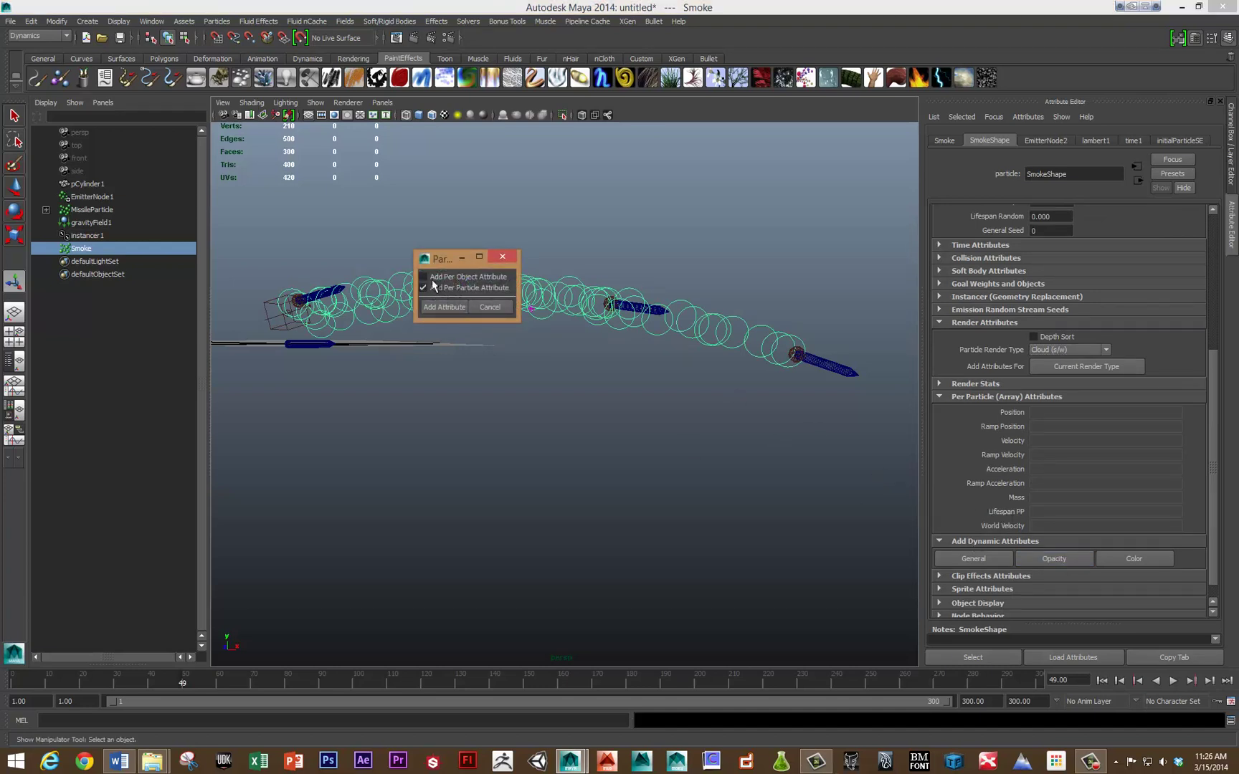
{"action": "left_click", "coordinate": [443, 306]}
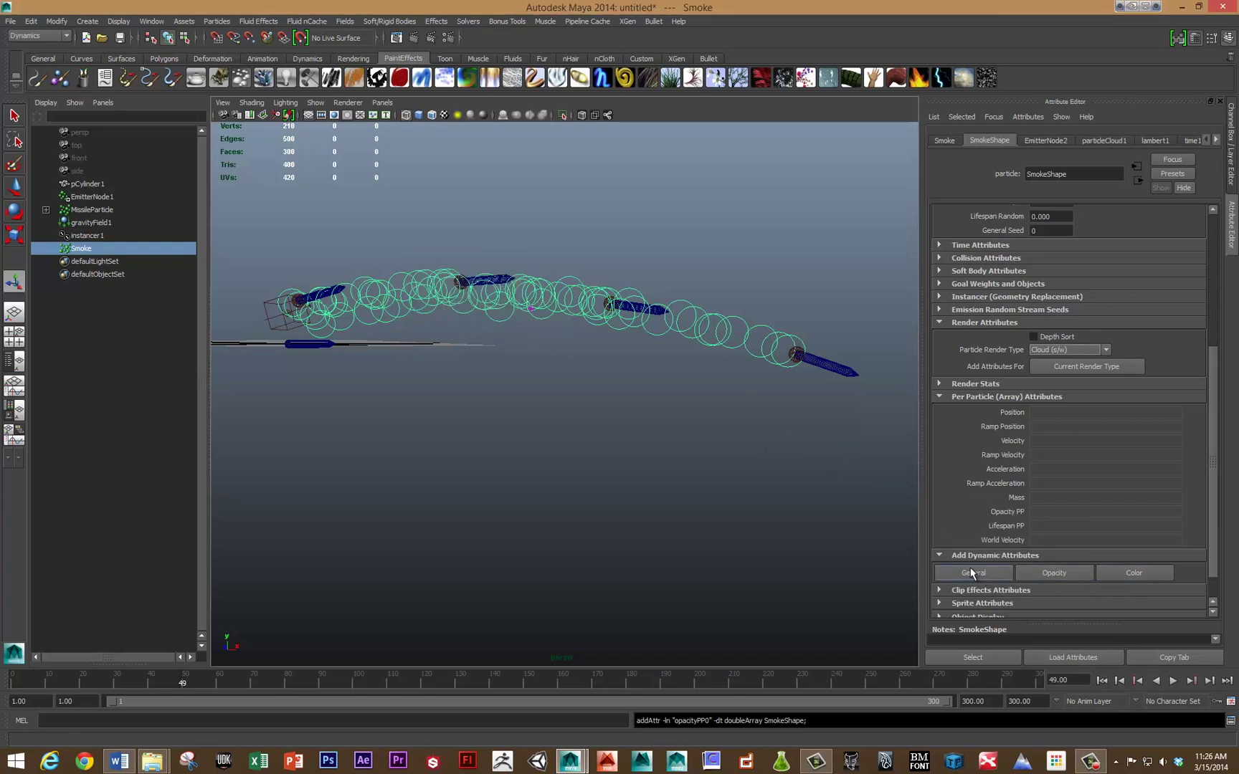
{"action": "left_click", "coordinate": [1134, 573]}
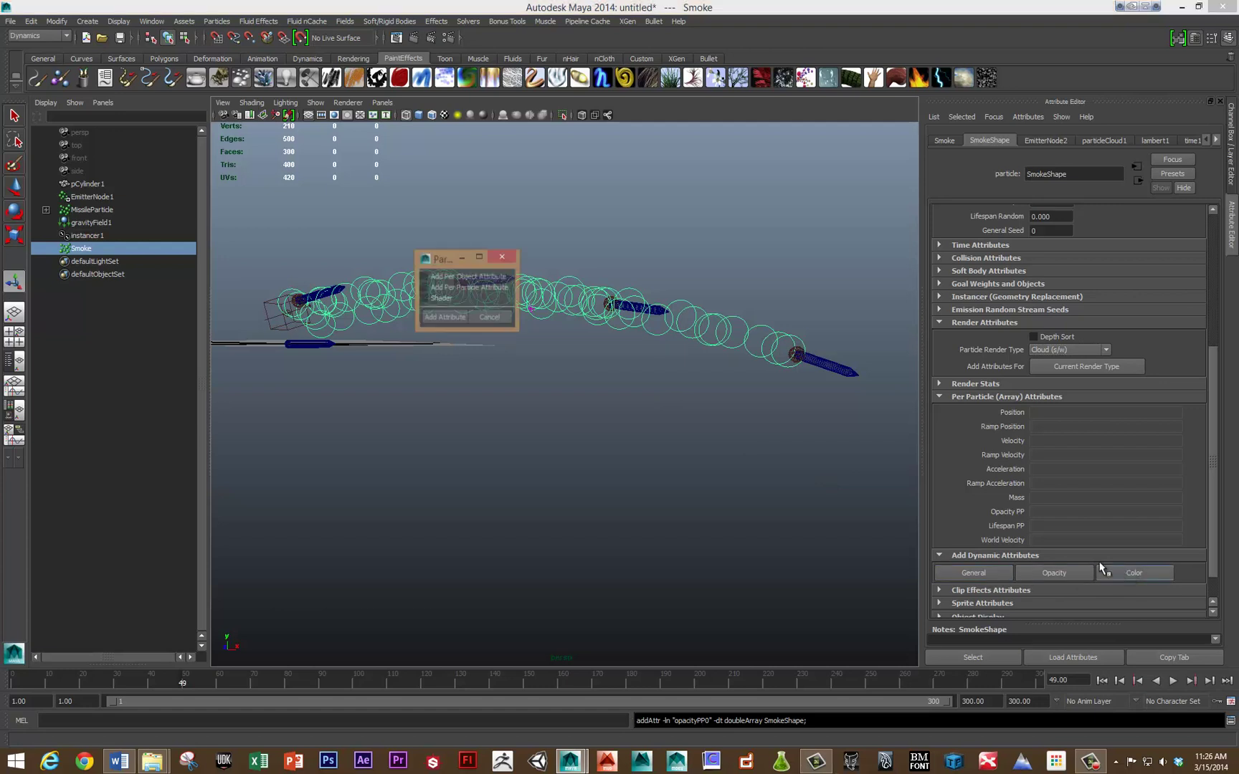
{"action": "left_click", "coordinate": [424, 287]}
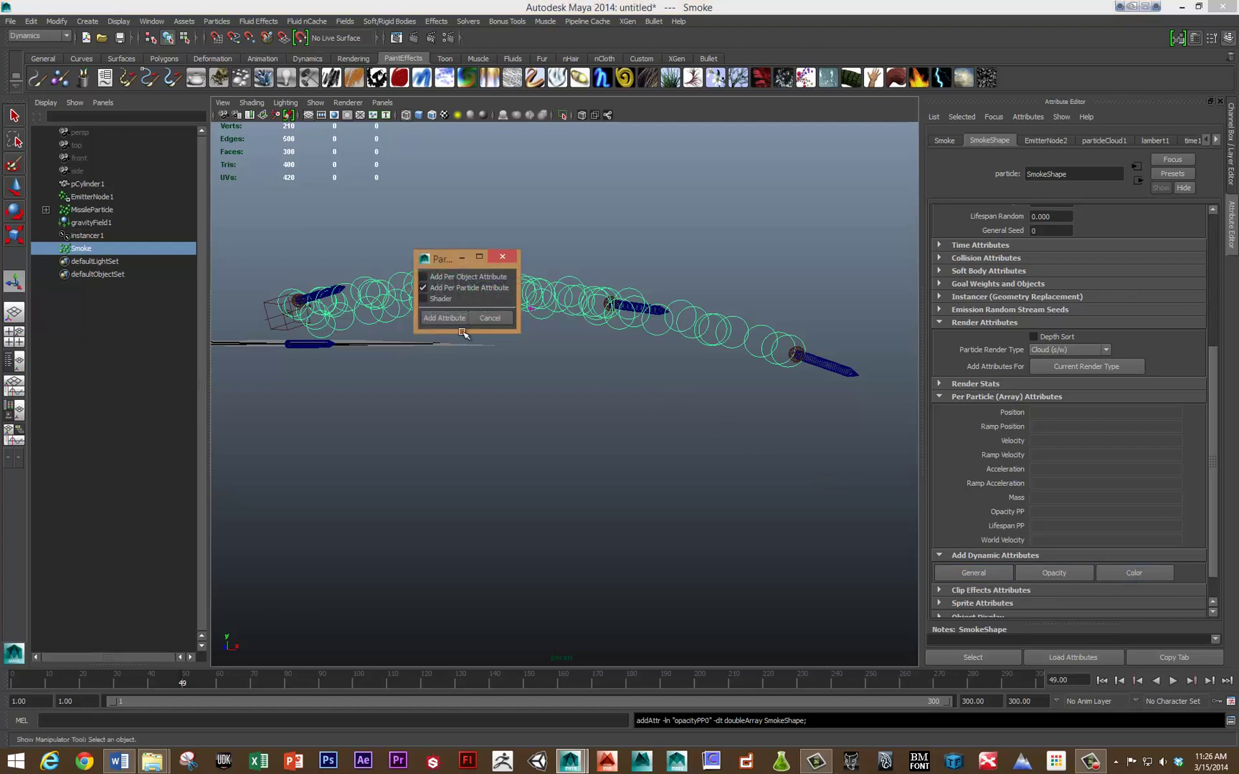
{"action": "left_click", "coordinate": [444, 318]}
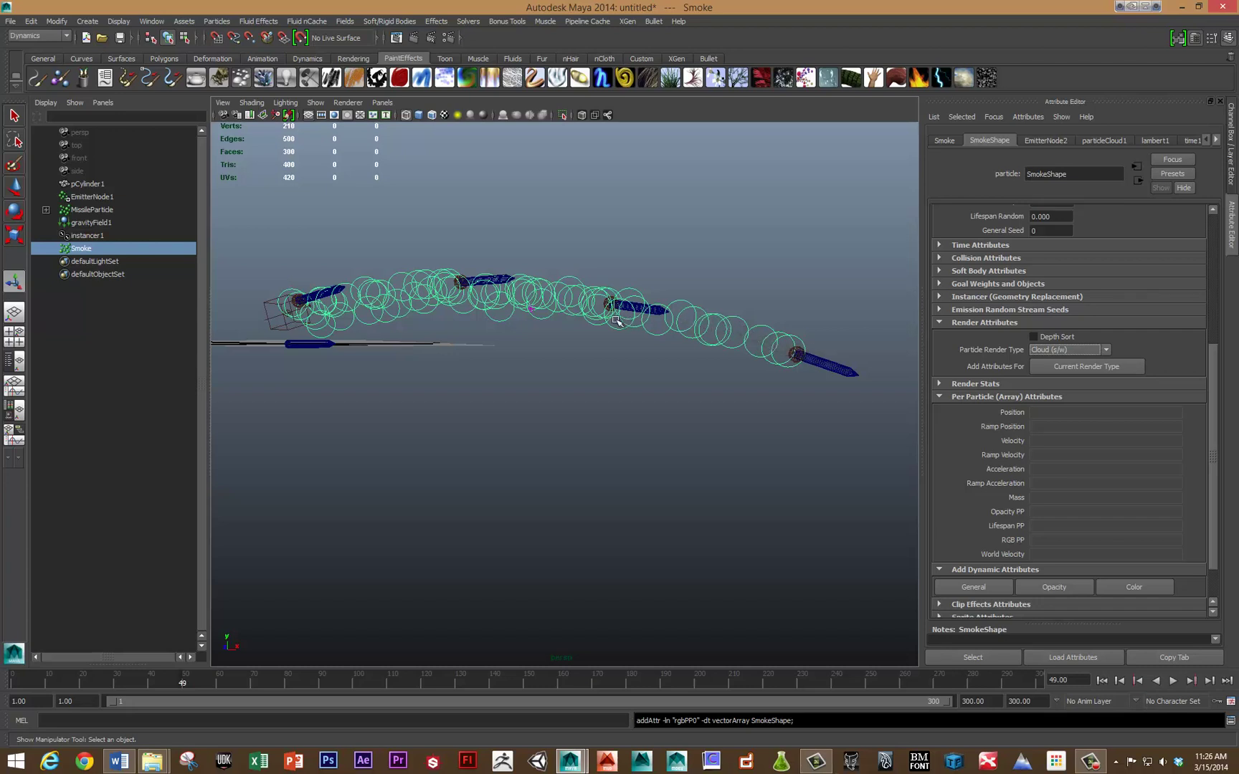
Step: Add the radiusPP attribute from the Particle attribute list
{"action": "left_click", "coordinate": [982, 589]}
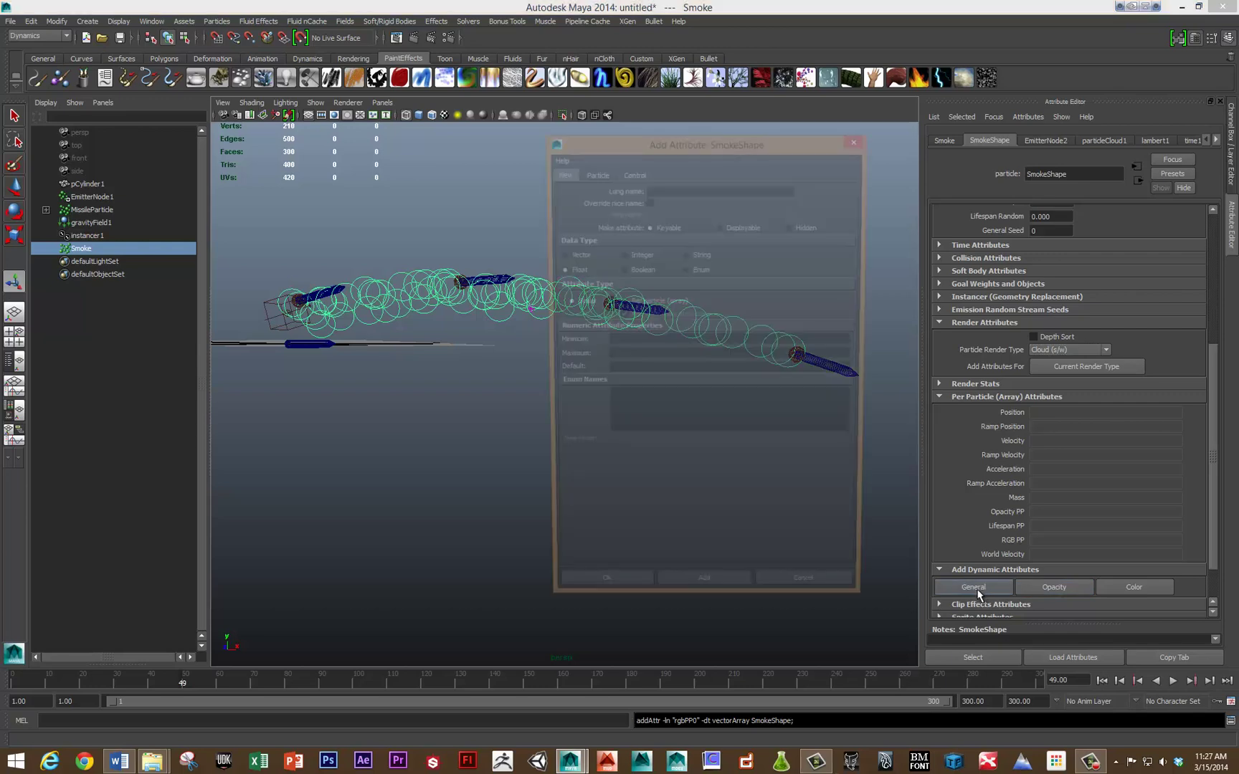
{"action": "left_click", "coordinate": [596, 173]}
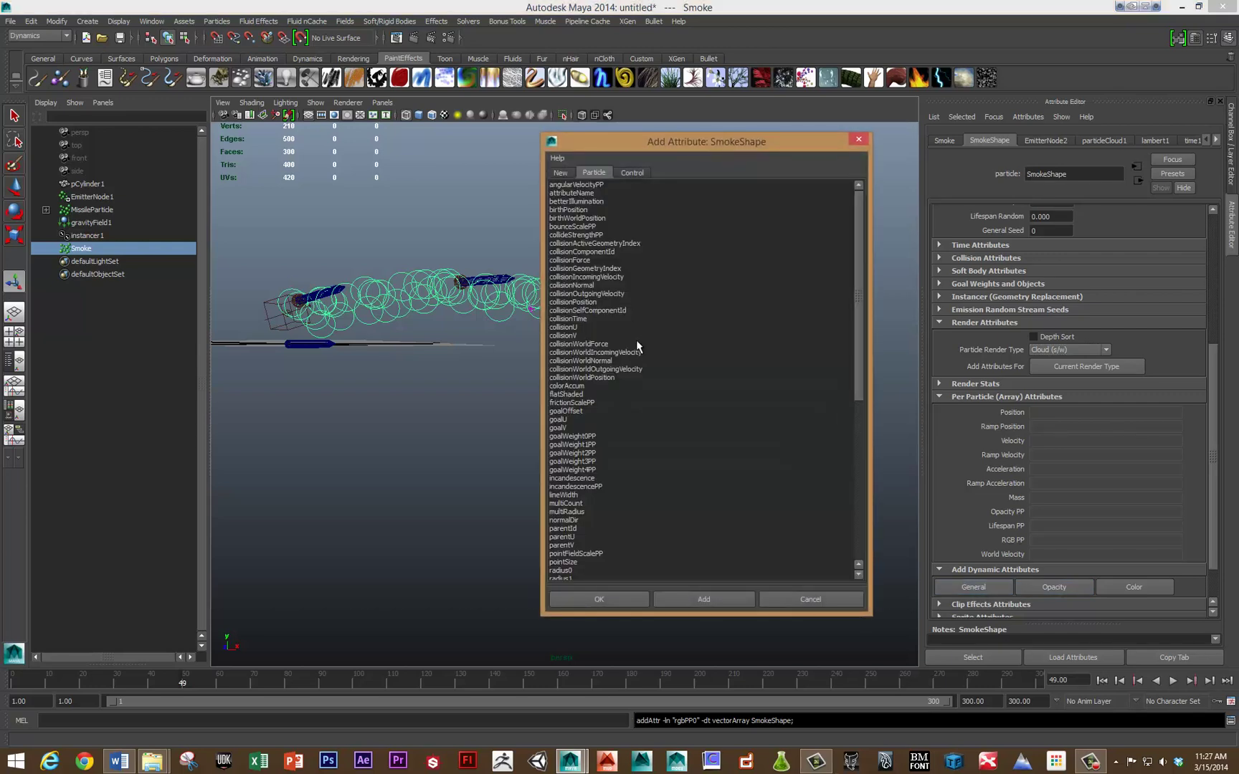
{"action": "scroll", "coordinate": [613, 414], "scroll_direction": "down", "scroll_amount": 3}
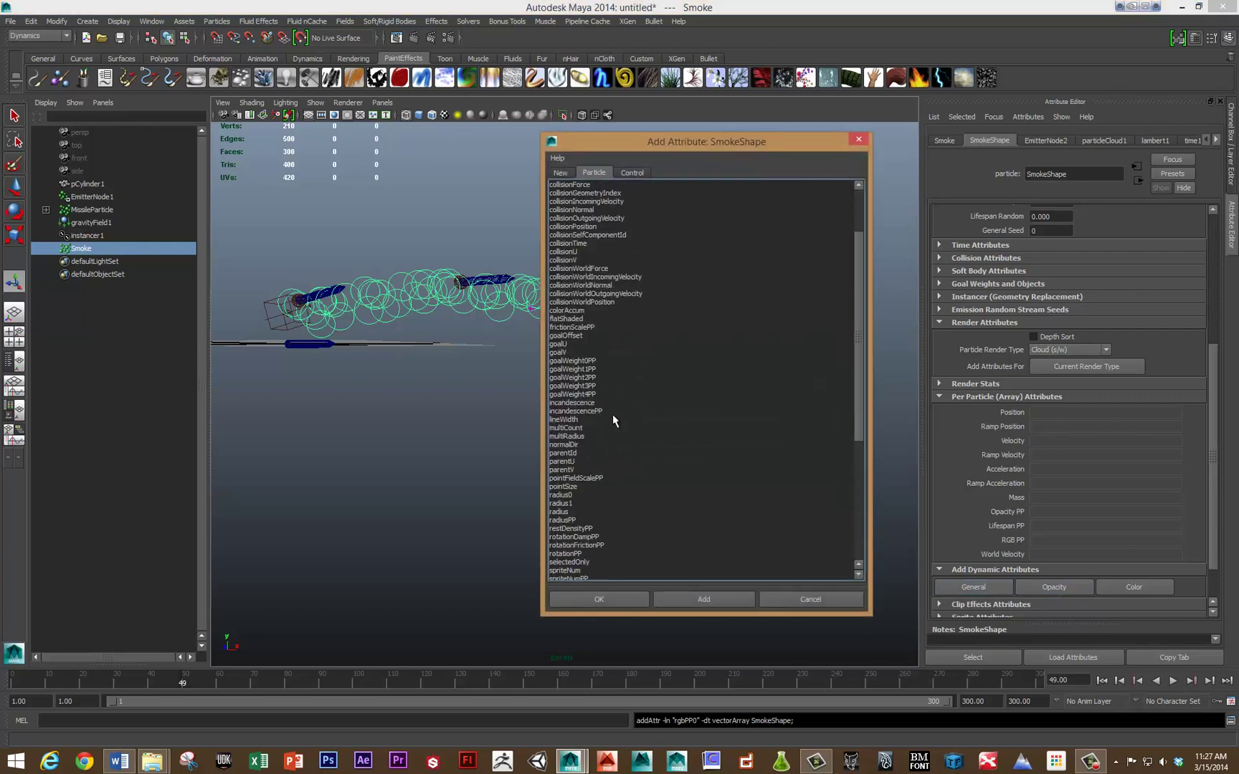
{"action": "left_click", "coordinate": [568, 521]}
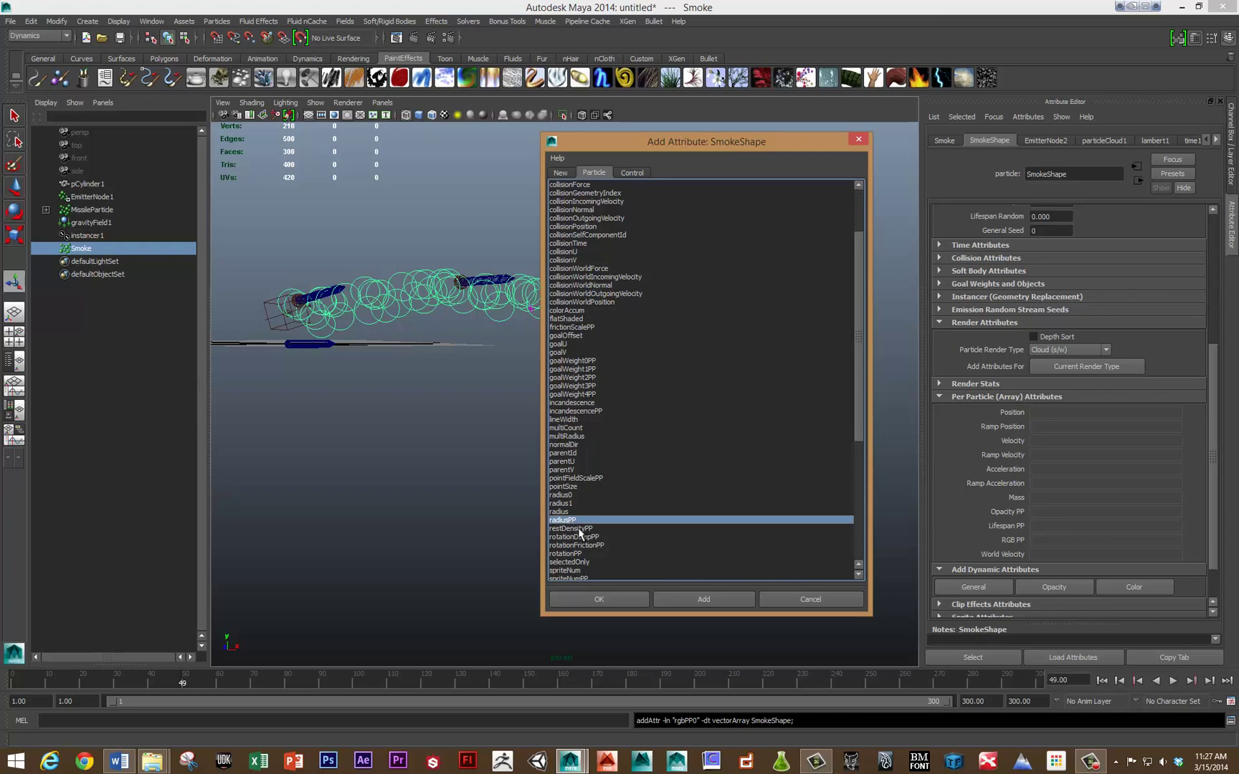
{"action": "left_click", "coordinate": [704, 600]}
{"action": "left_click", "coordinate": [785, 600]}
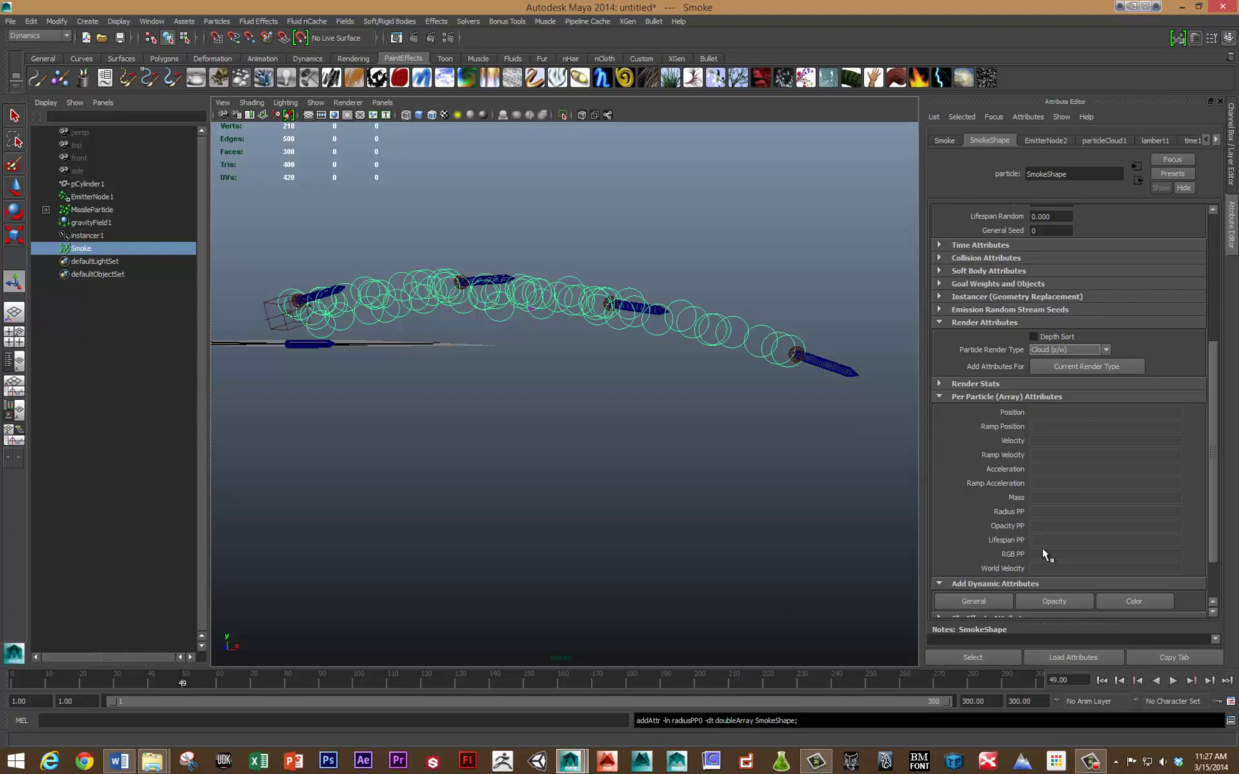
Step: Drive Opacity PP with a new ramp and open it for editing
{"action": "right_click", "coordinate": [1042, 527]}
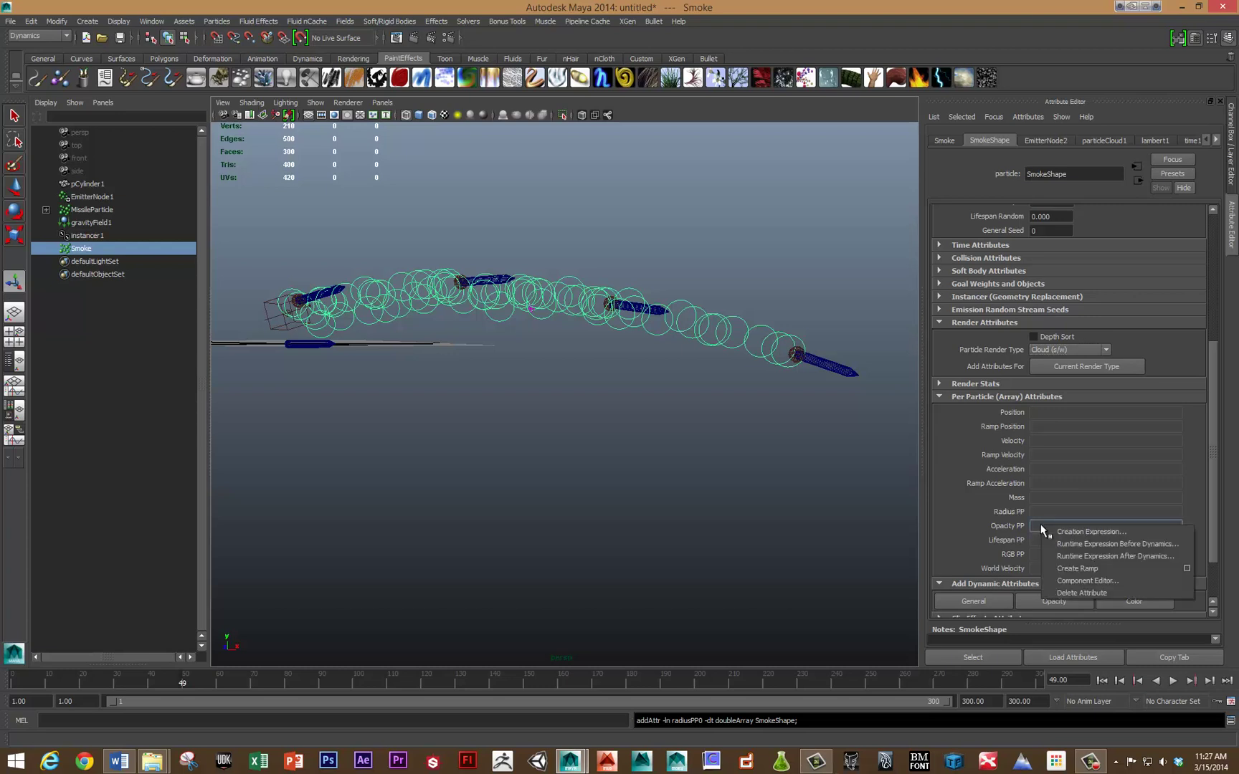
{"action": "left_click", "coordinate": [1076, 568]}
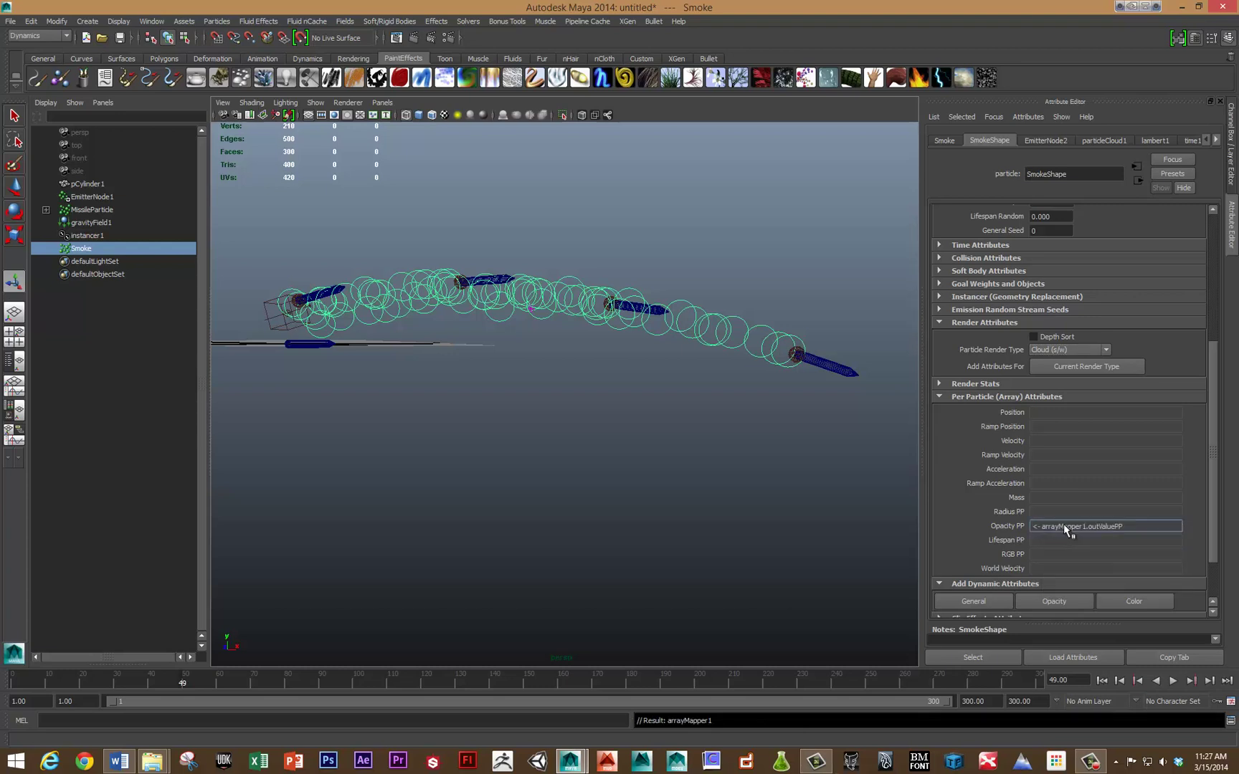
{"action": "right_click", "coordinate": [1064, 524]}
{"action": "mouse_move", "coordinate": [1098, 534]}
{"action": "left_click", "coordinate": [922, 532]}
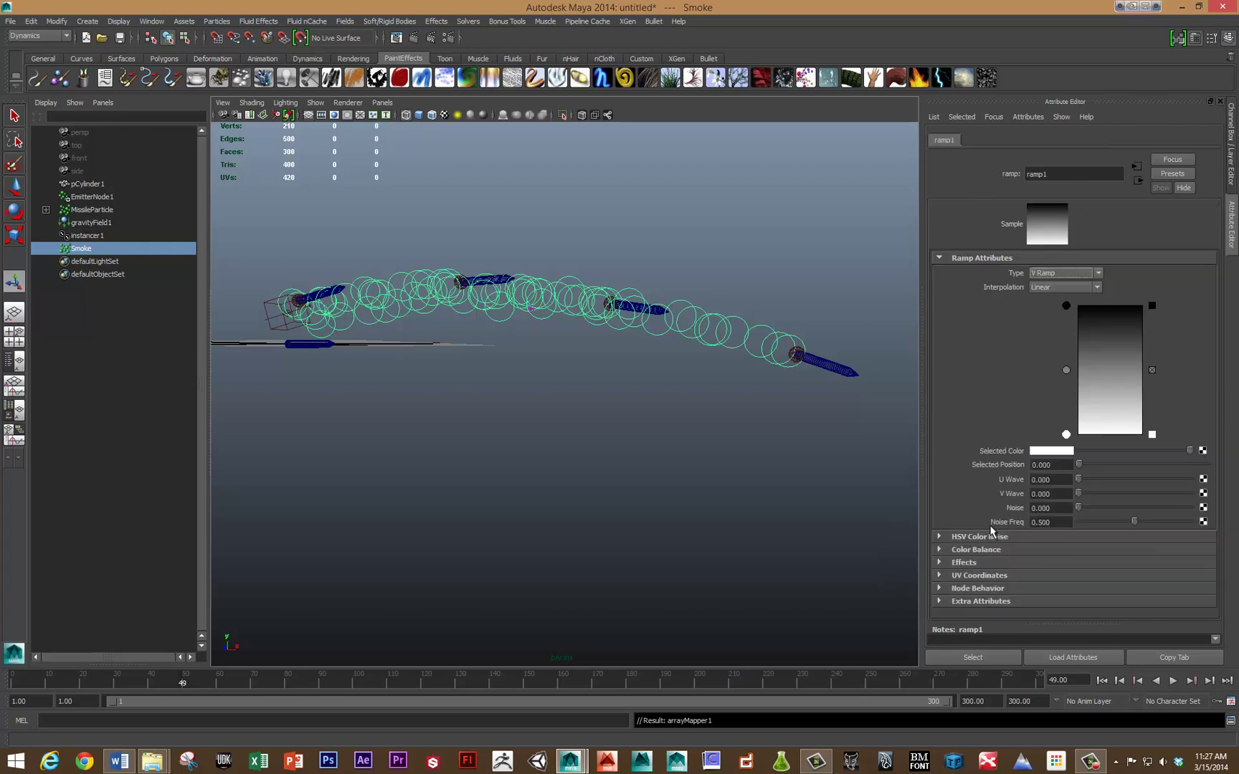
{"action": "left_click", "coordinate": [713, 315]}
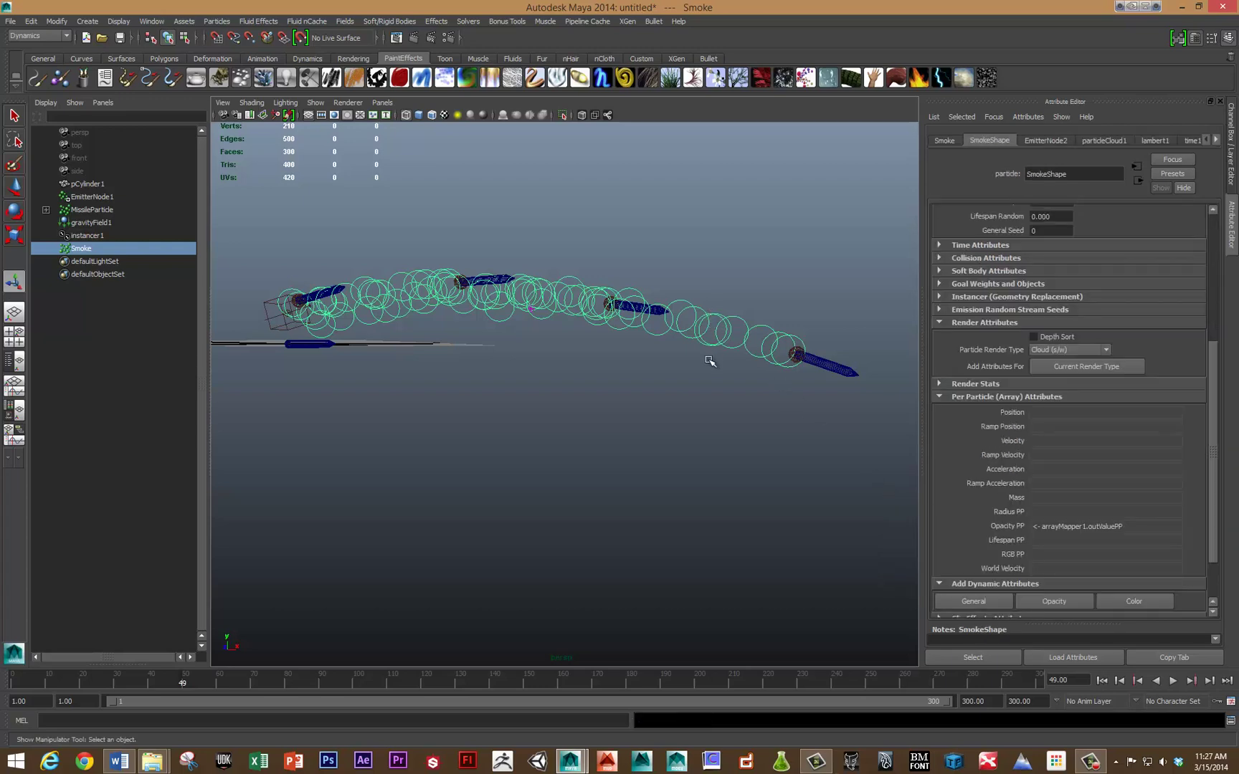
Step: Switch to shaded display and play the simulation from the start to preview the smoke
{"action": "key", "text": "5"}
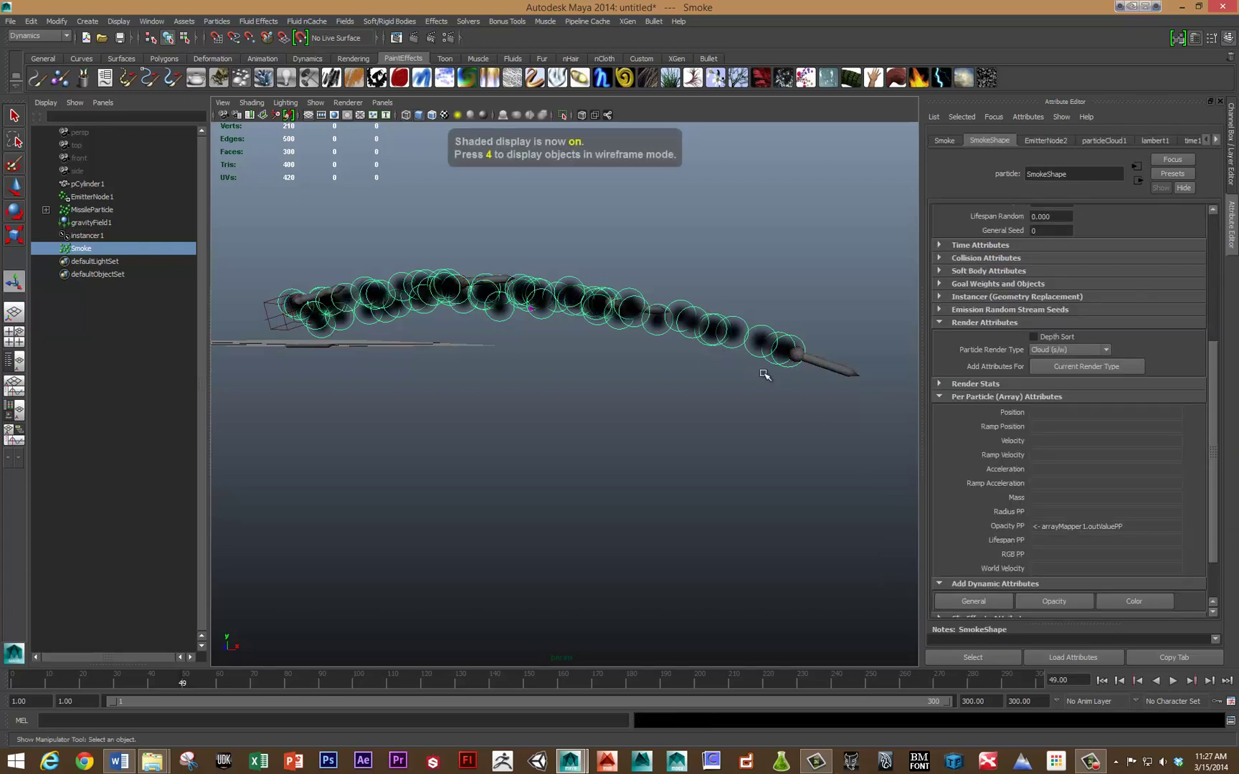
{"action": "key", "text": "alt+v"}
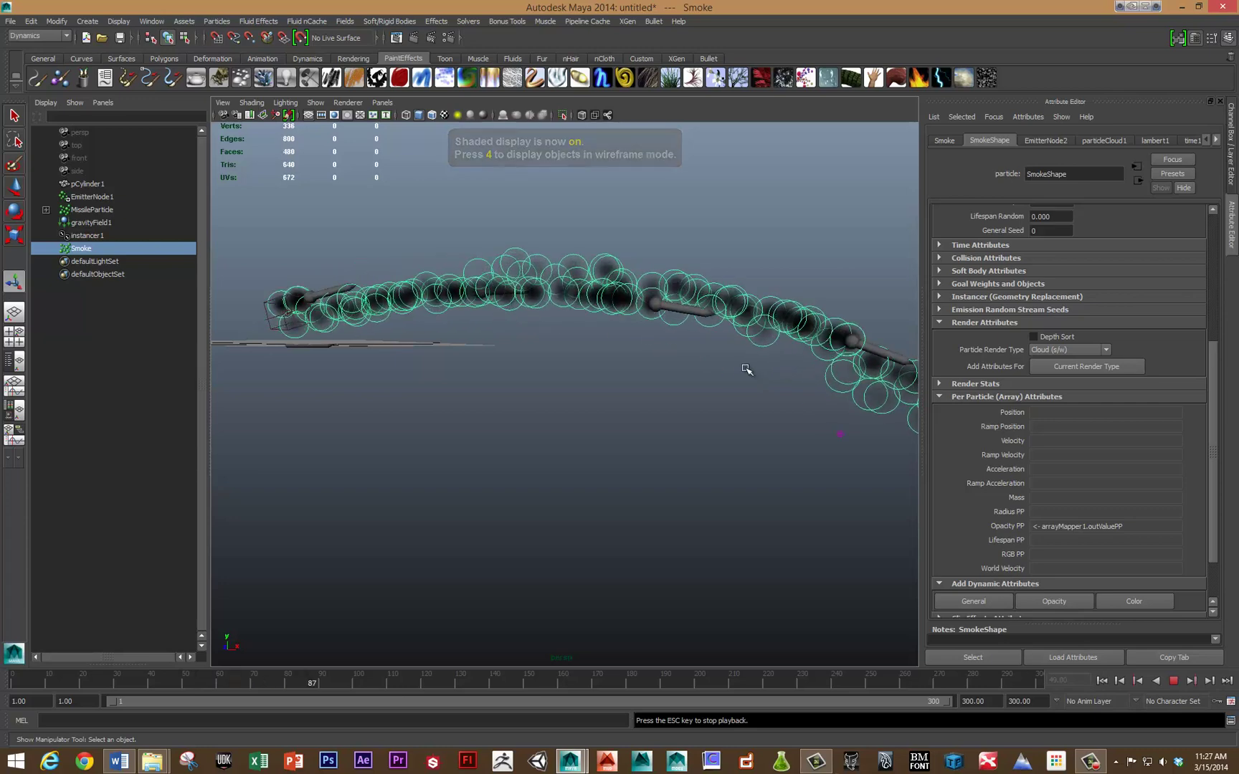
{"action": "key", "text": "Escape"}
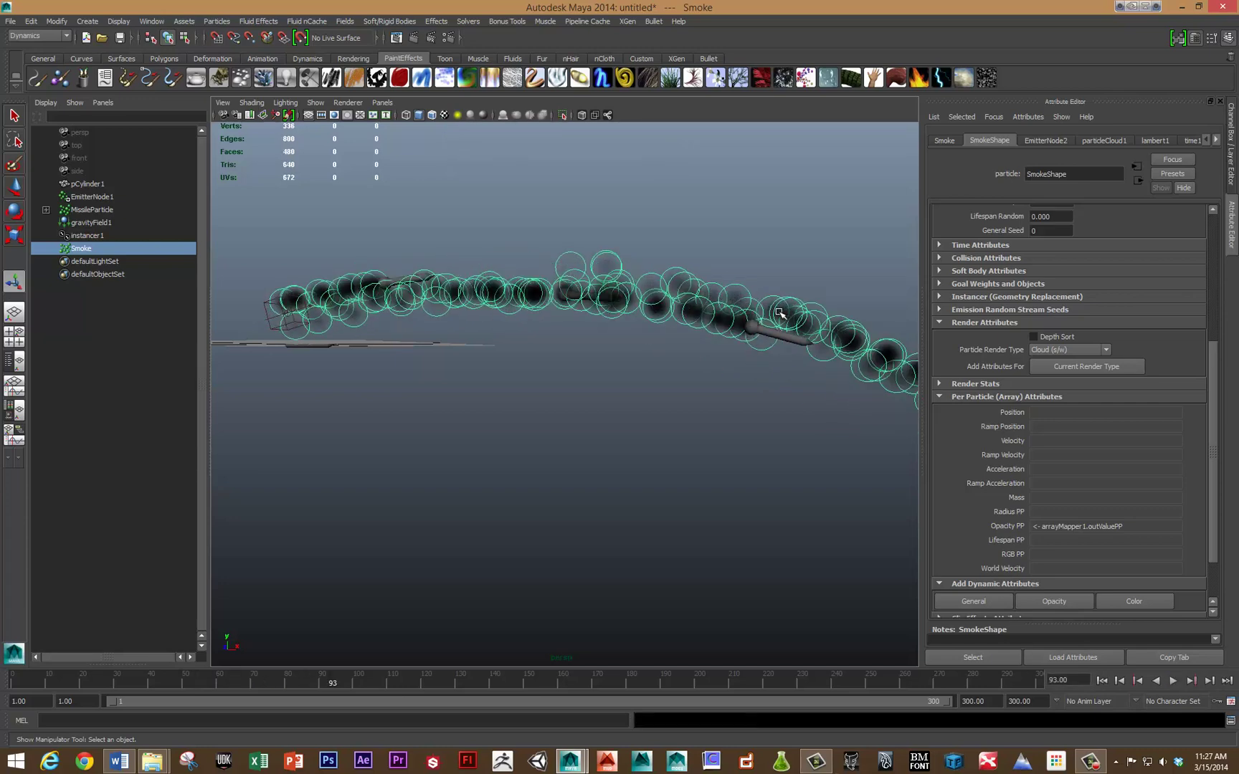
{"action": "key", "text": "shift+alt+v"}
{"action": "key", "text": "alt+v"}
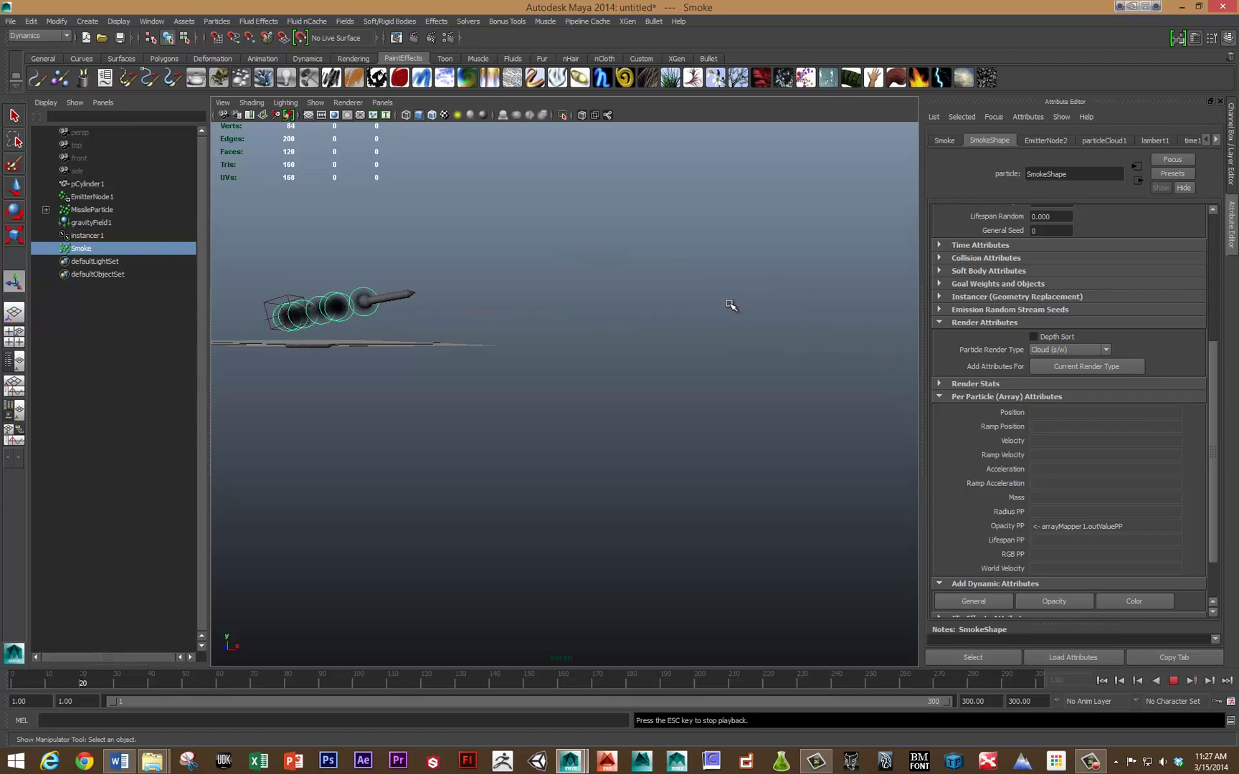
Step: Add the missile particles to the selection and view the smoke emitter's settings
{"action": "left_click", "coordinate": [558, 295], "text": "shift"}
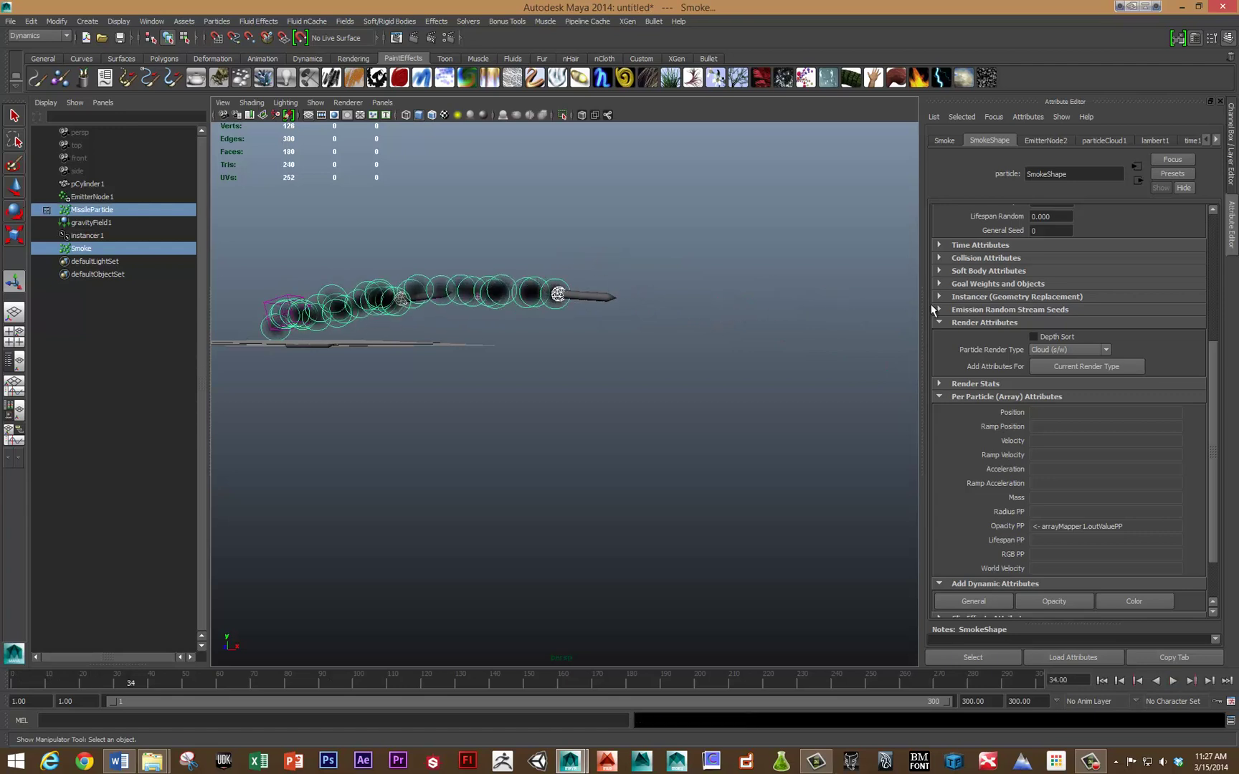
{"action": "scroll", "coordinate": [974, 314], "scroll_direction": "up", "scroll_amount": 5}
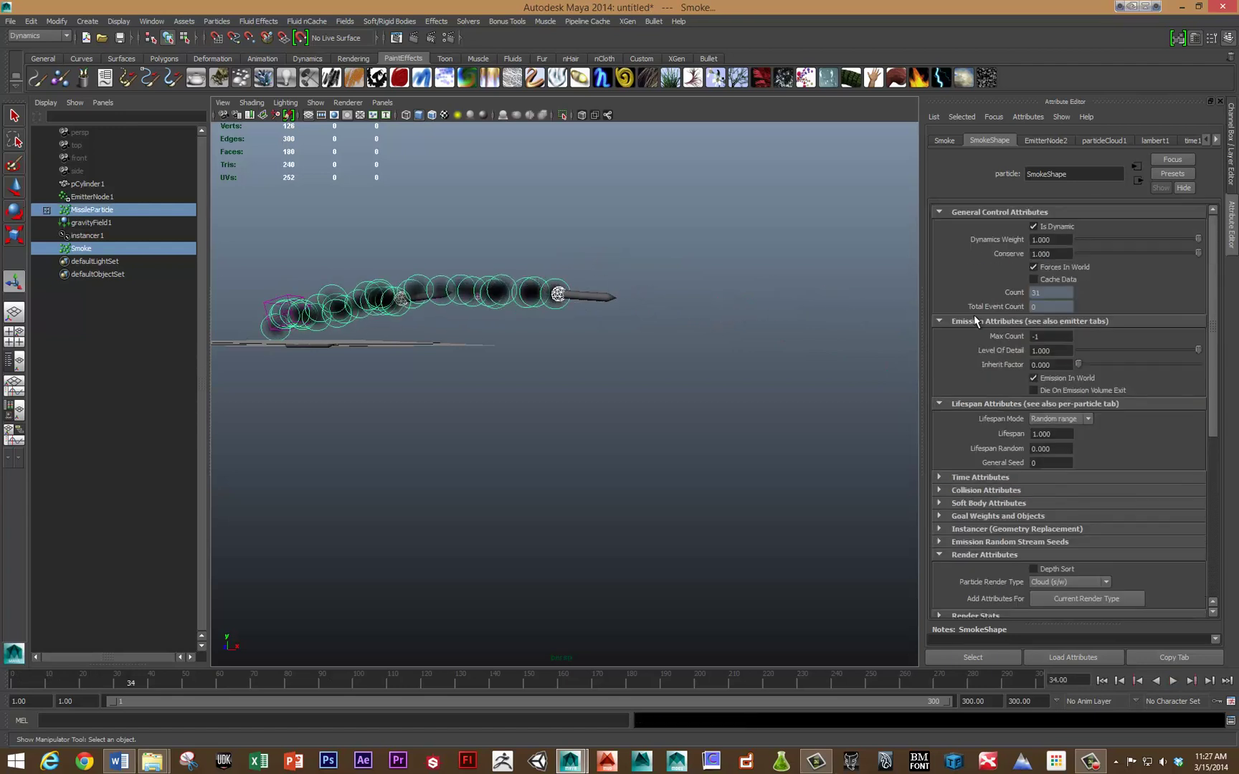
{"action": "left_click", "coordinate": [1032, 142]}
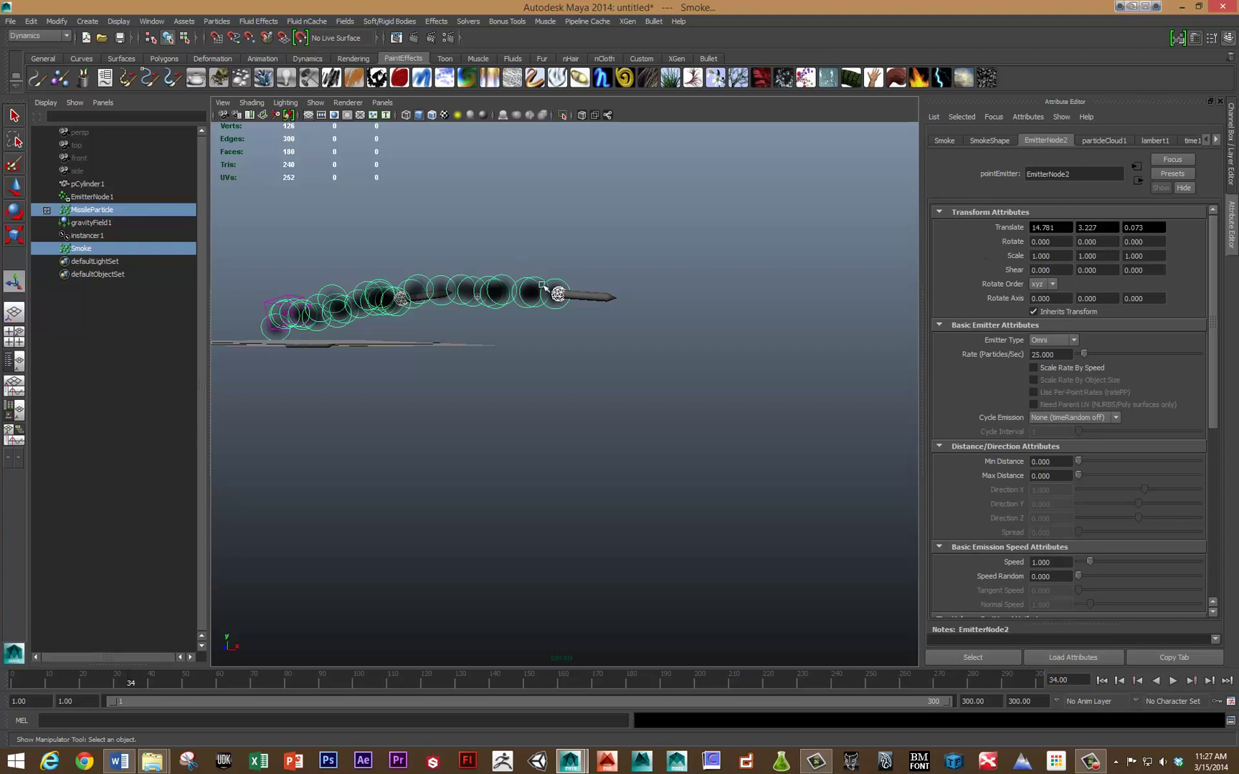
{"action": "left_click", "coordinate": [644, 334]}
{"action": "key", "text": "ctrl+z"}
Step: Select EmitterNode1 to check its Rate, replay the simulation, and reselect the smoke
{"action": "left_click", "coordinate": [259, 302]}
{"action": "double_click", "coordinate": [1048, 354]}
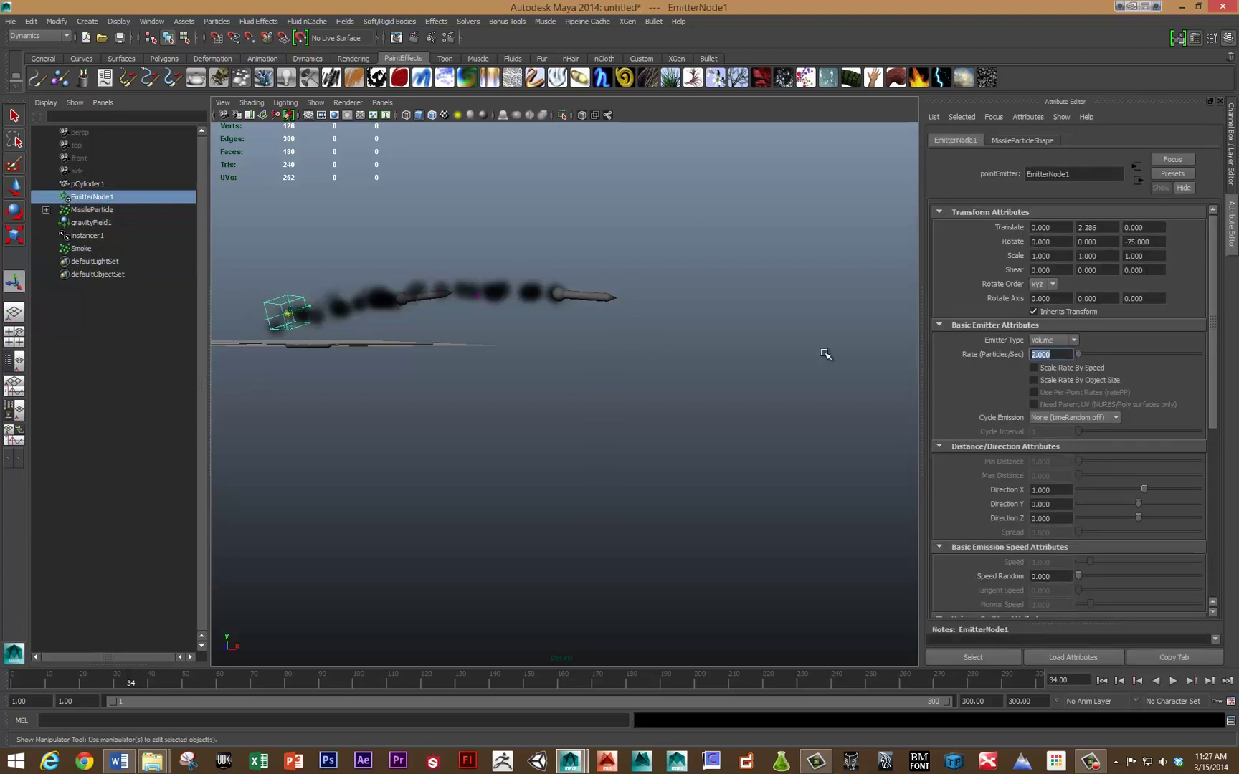
{"action": "left_click", "coordinate": [650, 313]}
{"action": "key", "text": "alt+v"}
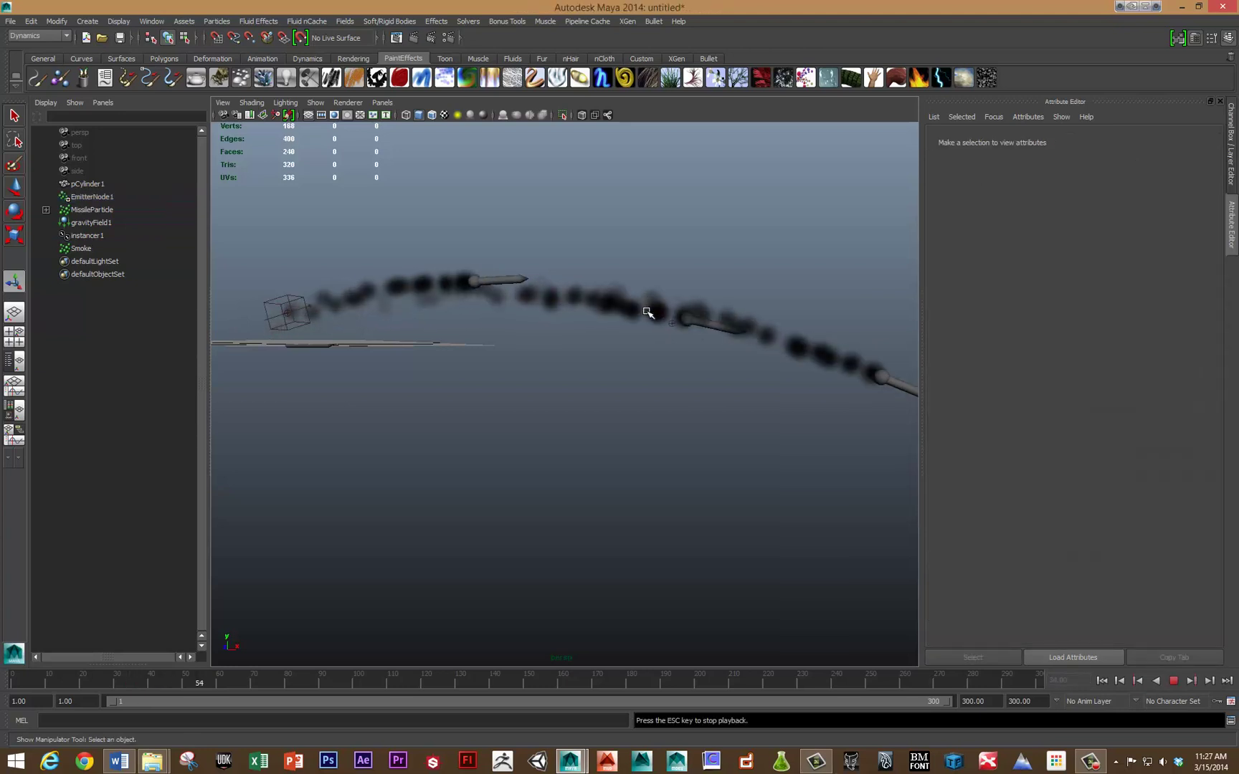
{"action": "key", "text": "Escape"}
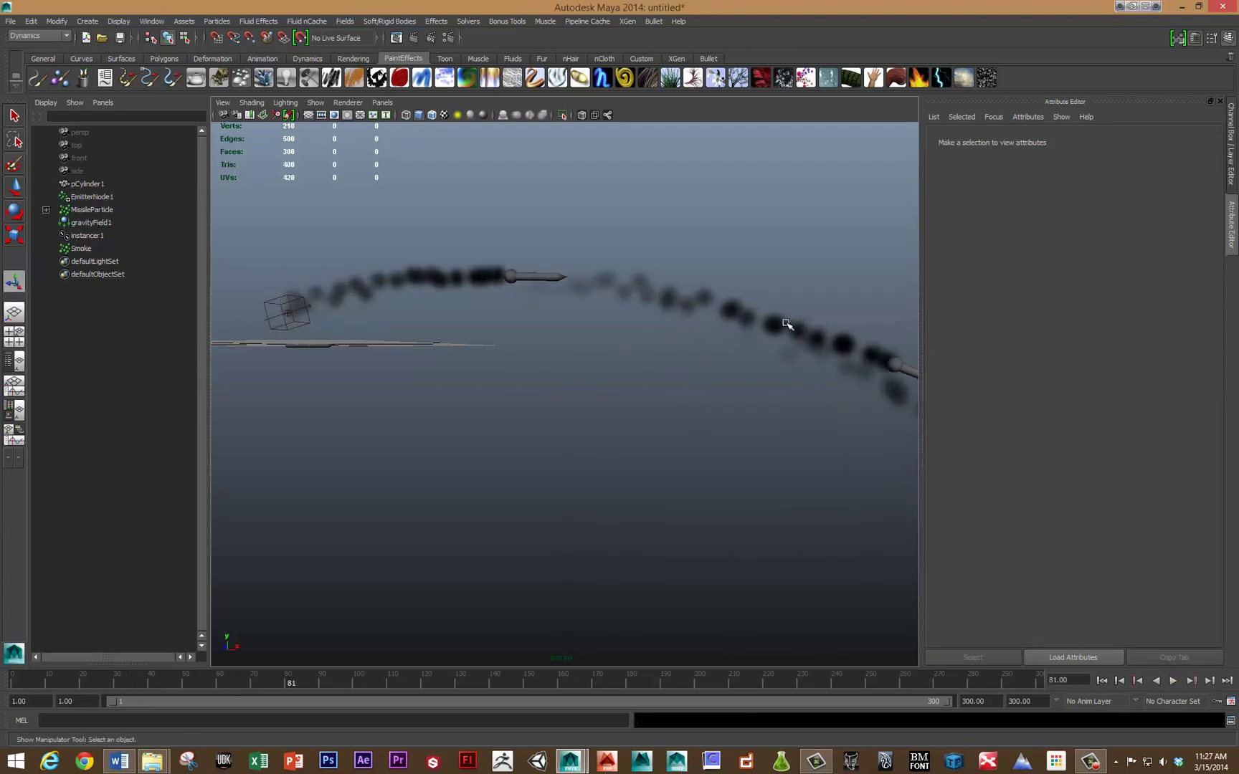
{"action": "left_click", "coordinate": [641, 281]}
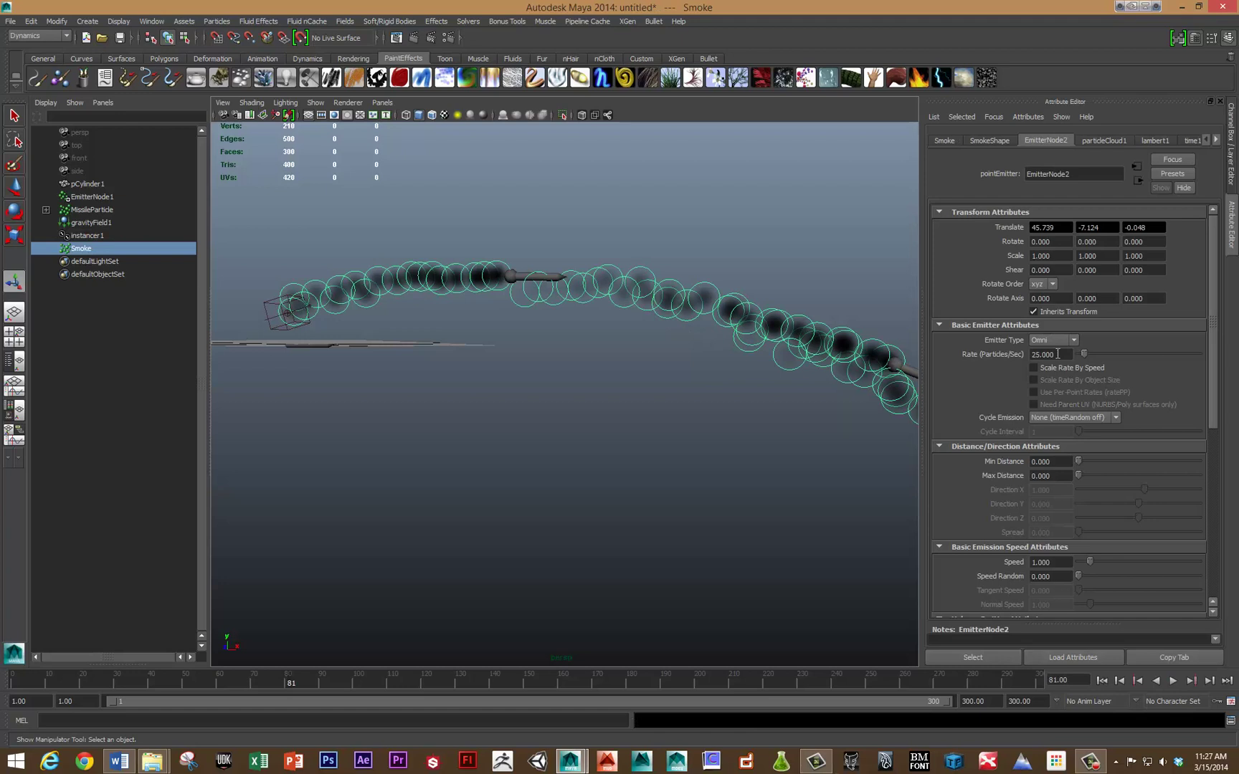
{"action": "scroll", "coordinate": [1050, 325], "scroll_direction": "down", "scroll_amount": 1}
{"action": "scroll", "coordinate": [1049, 325], "scroll_direction": "up", "scroll_amount": 1}
Step: Shorten the smoke's Lifespan to 0.500 in the SmokeShape settings
{"action": "left_click", "coordinate": [1097, 141]}
{"action": "left_click", "coordinate": [987, 142]}
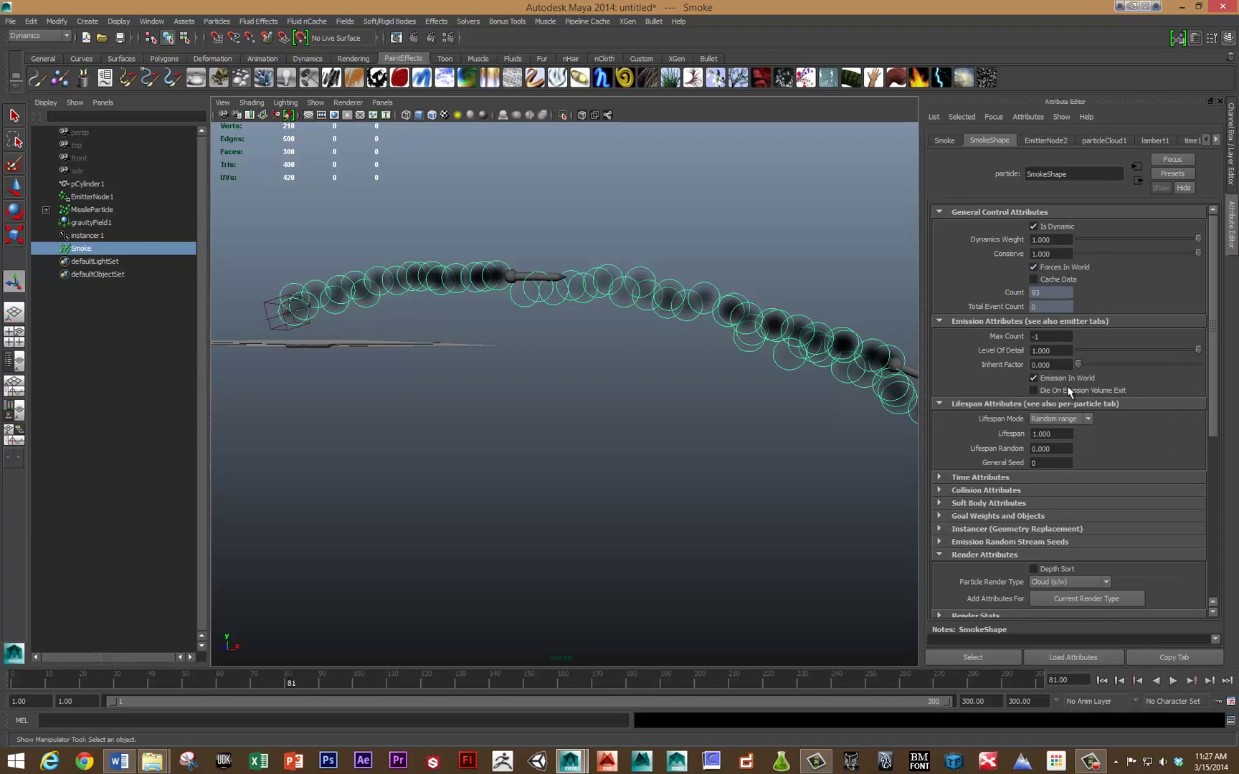
{"action": "left_click", "coordinate": [1040, 435]}
{"action": "double_click", "coordinate": [1040, 434]}
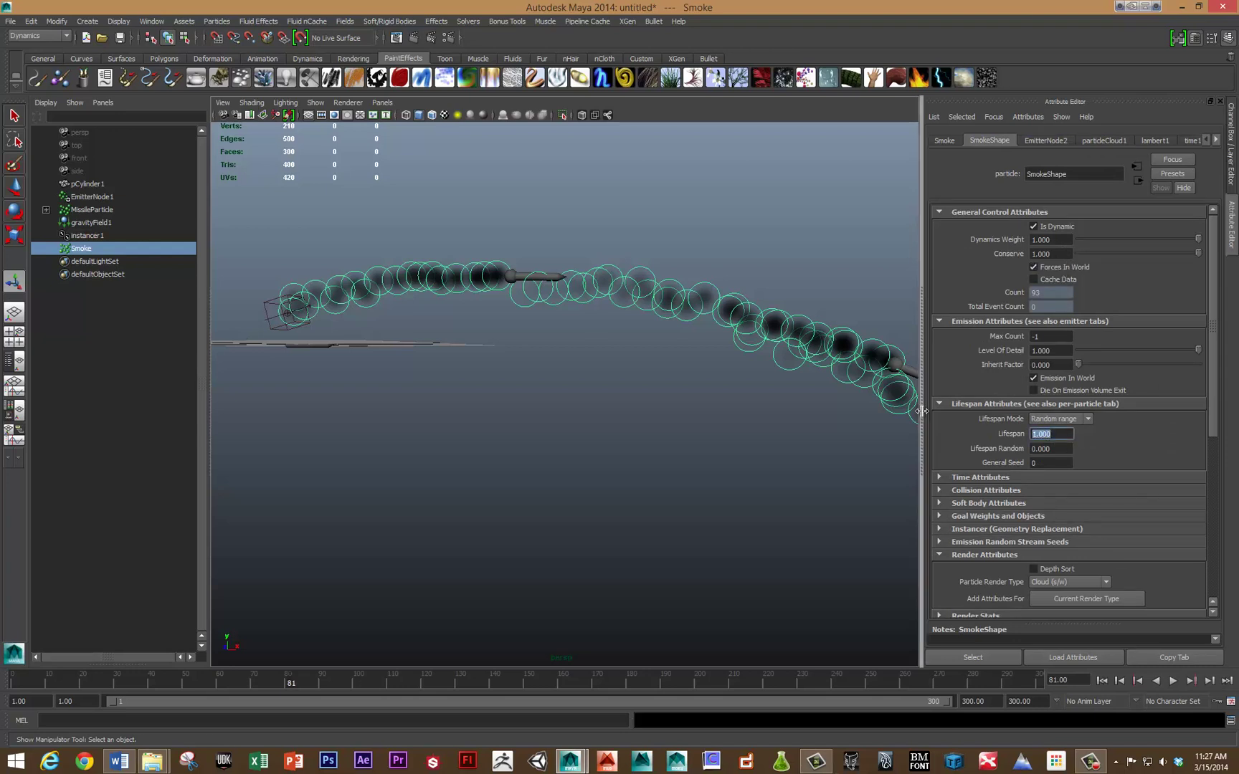
{"action": "type", "text": "0.500"}
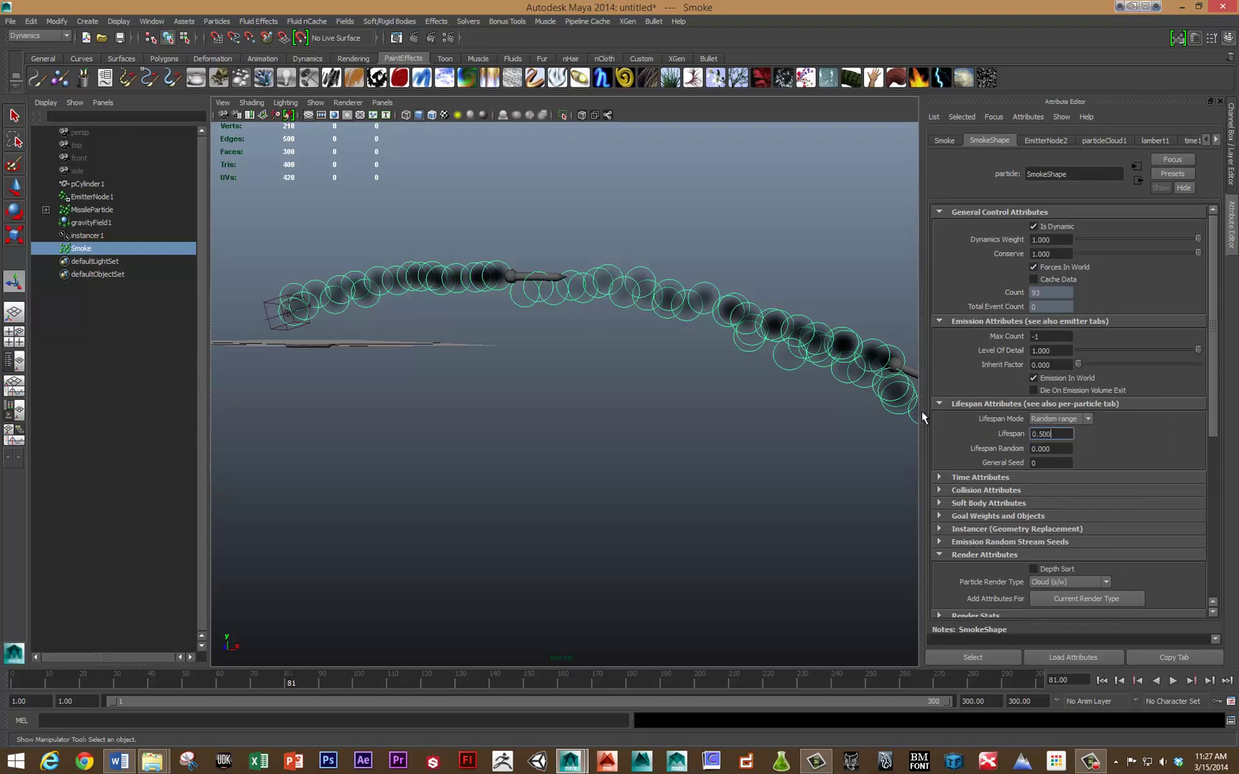
Step: Play the simulation with the shorter lifespan and orbit to see both smoke trails
{"action": "left_click", "coordinate": [631, 233]}
{"action": "key", "text": "alt+v"}
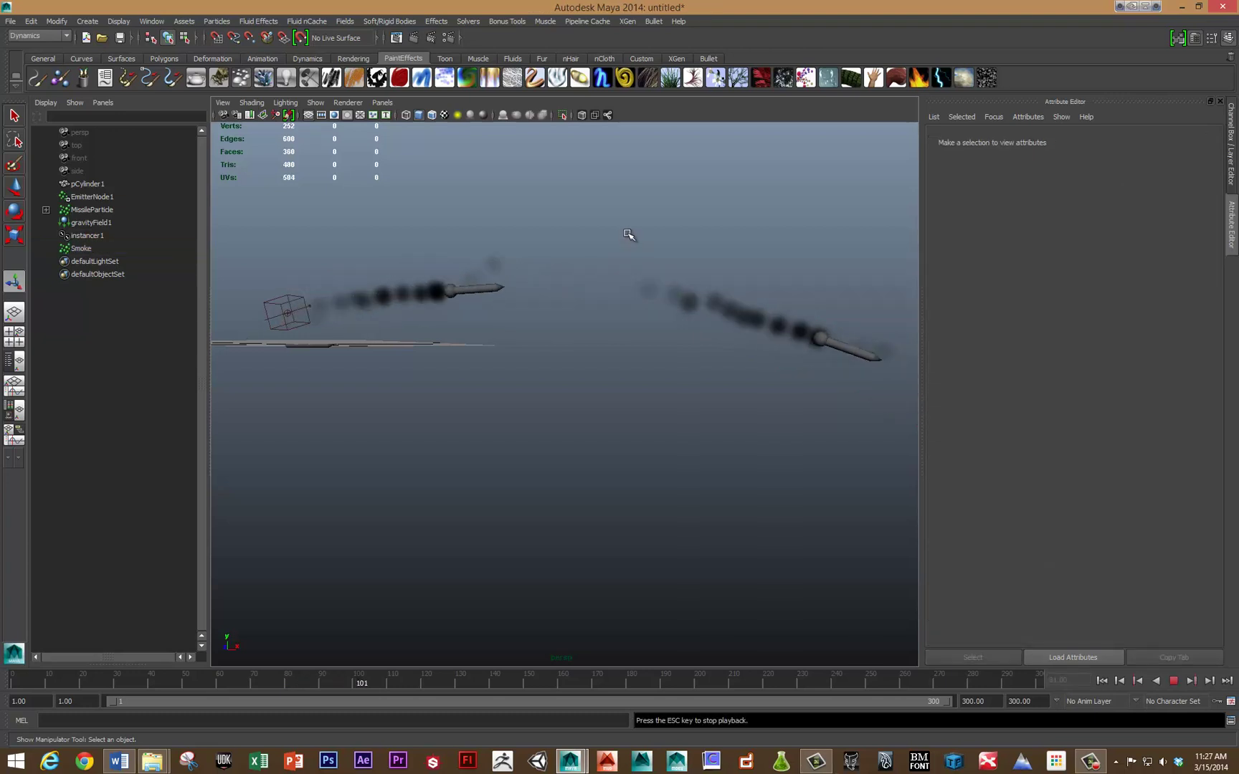
{"action": "key", "text": "Escape"}
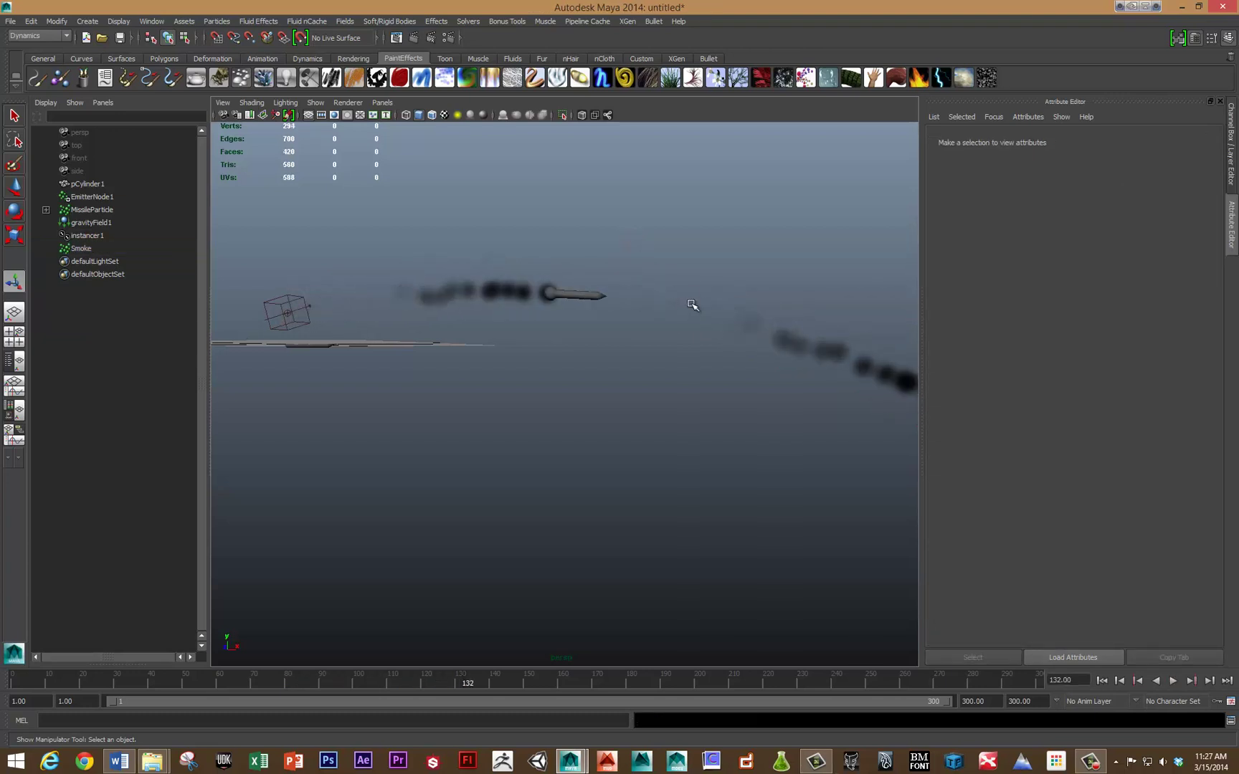
{"action": "left_click", "coordinate": [789, 343]}
{"action": "left_click_drag", "start_coordinate": [789, 343], "coordinate": [711, 330], "text": "alt"}
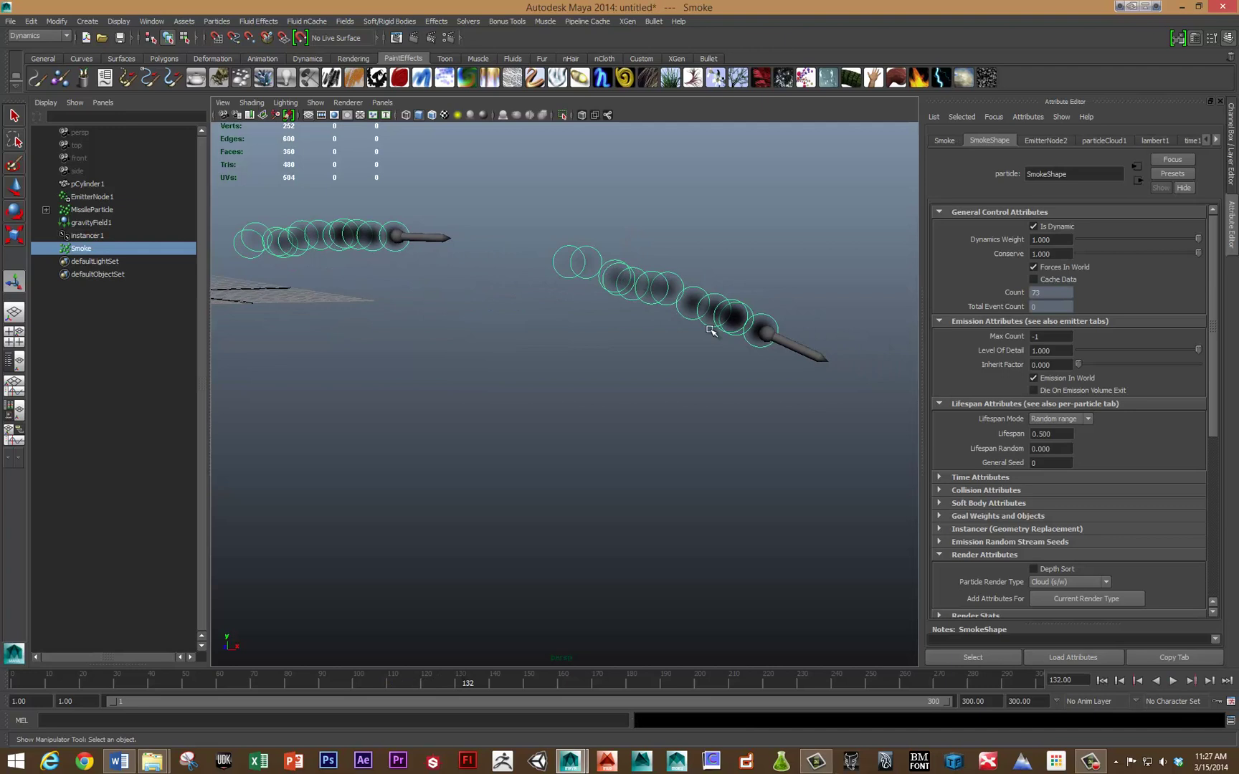
{"action": "scroll", "coordinate": [990, 461], "scroll_direction": "down", "scroll_amount": 5}
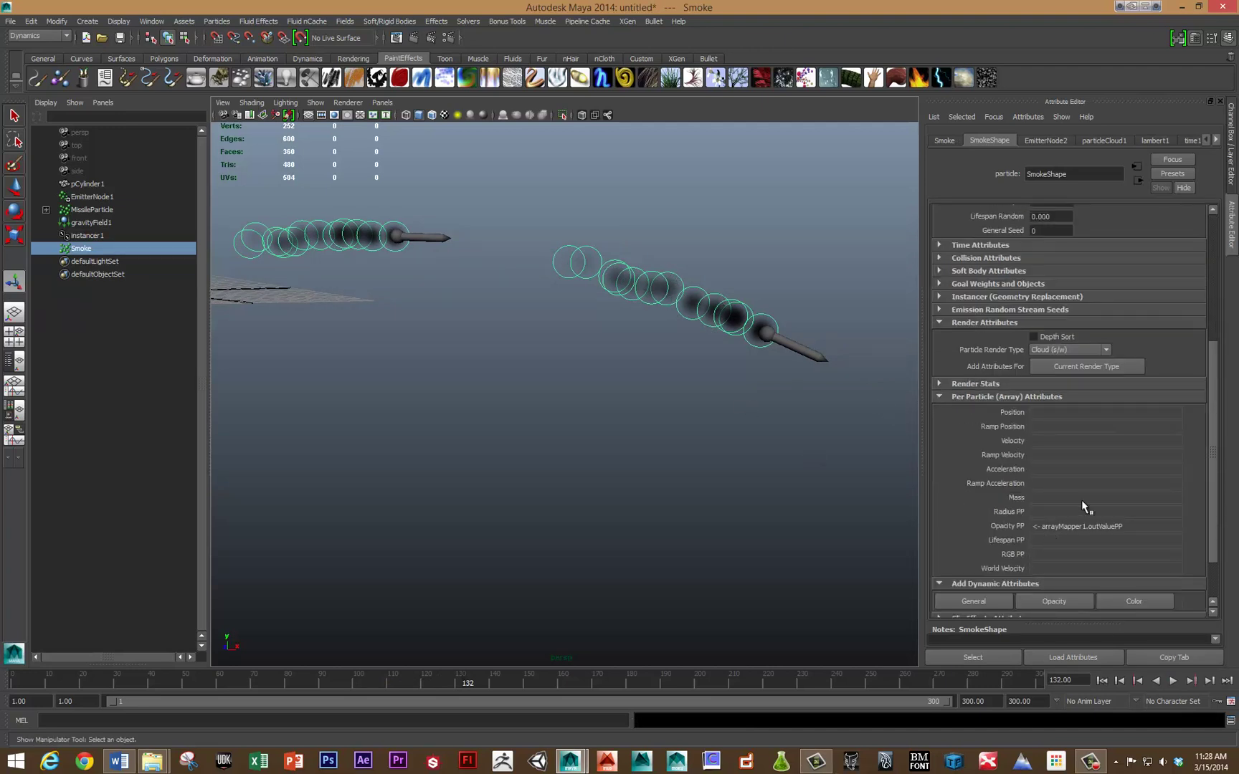
Step: Inspect ramp1 driving Opacity PP, then return to the SmokeShape attributes
{"action": "right_click", "coordinate": [1085, 531]}
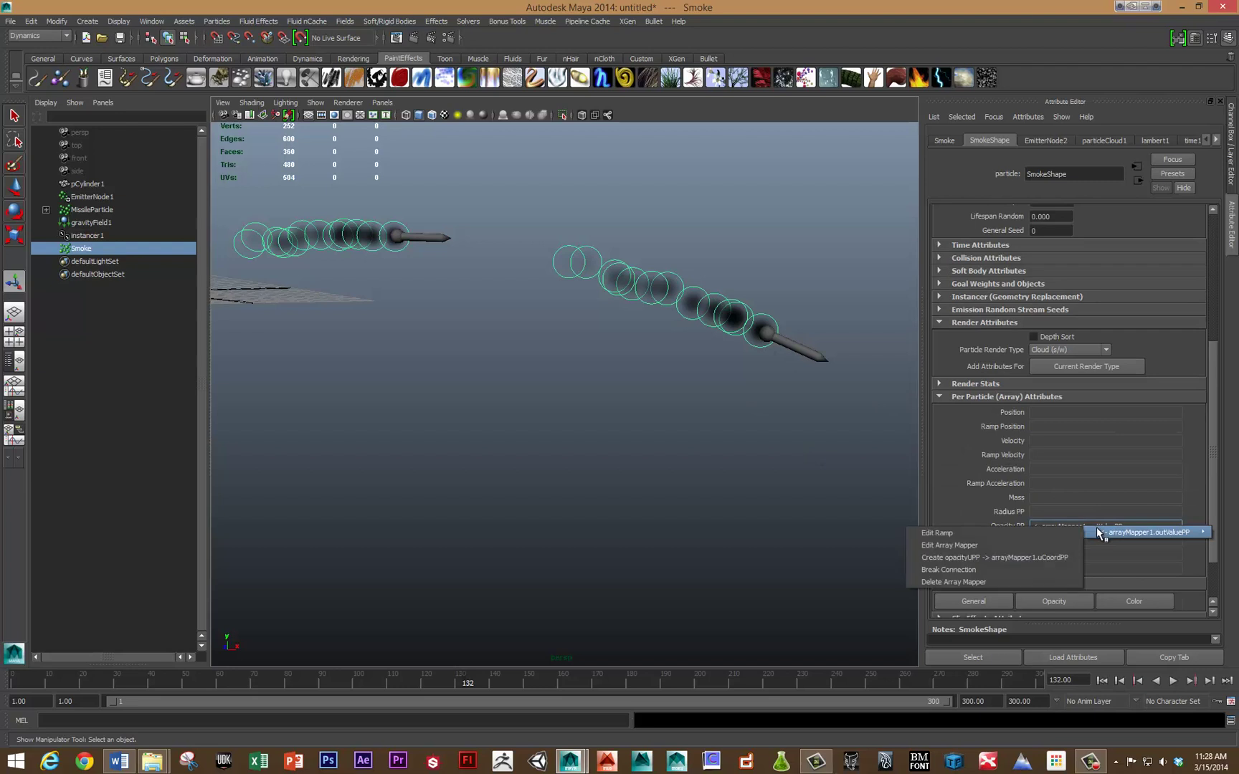
{"action": "left_click", "coordinate": [1028, 533]}
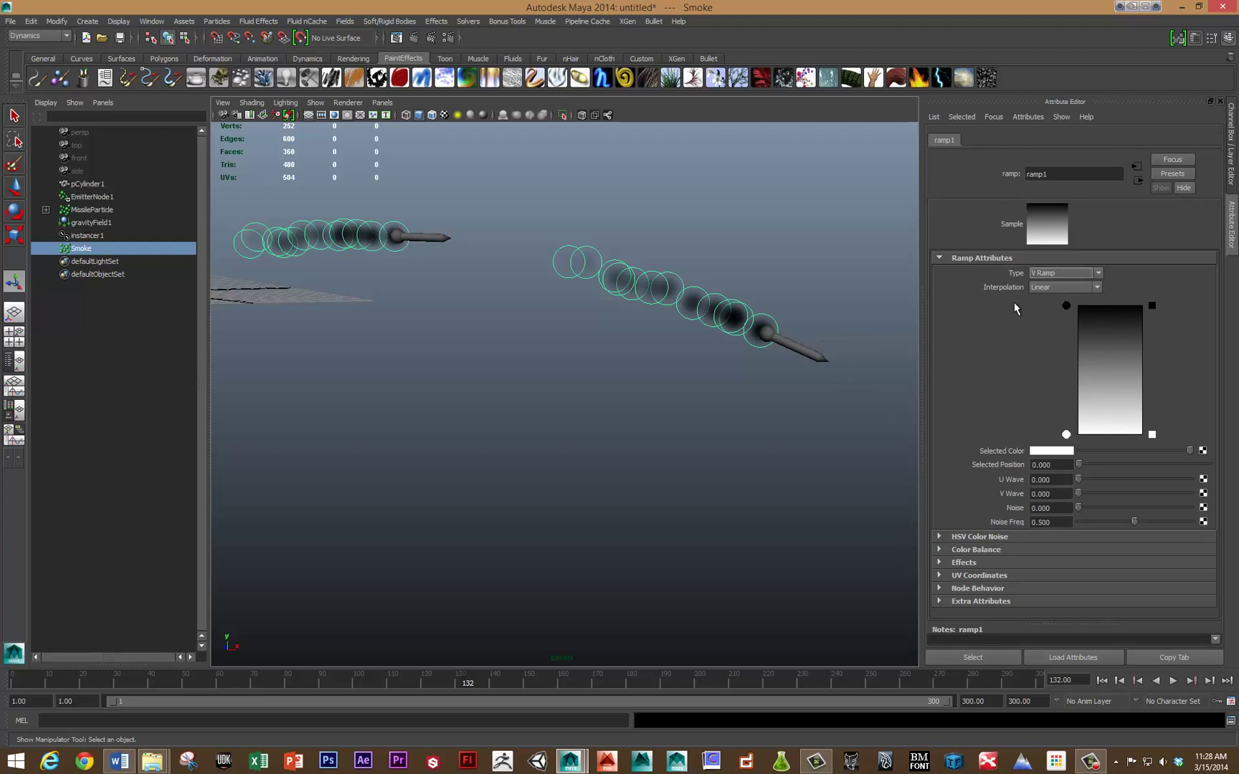
{"action": "left_click", "coordinate": [716, 316]}
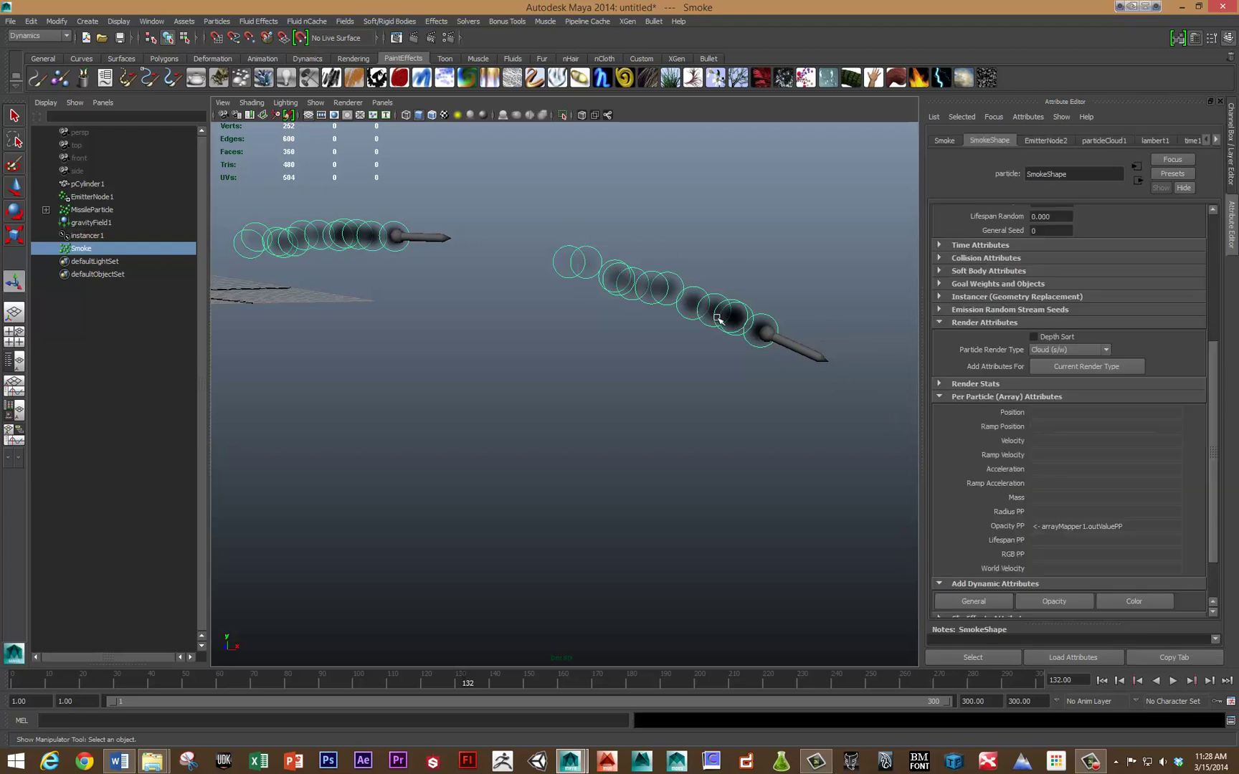
Step: Drive RGB PP with a new ramp and open it for editing
{"action": "right_click", "coordinate": [1040, 553]}
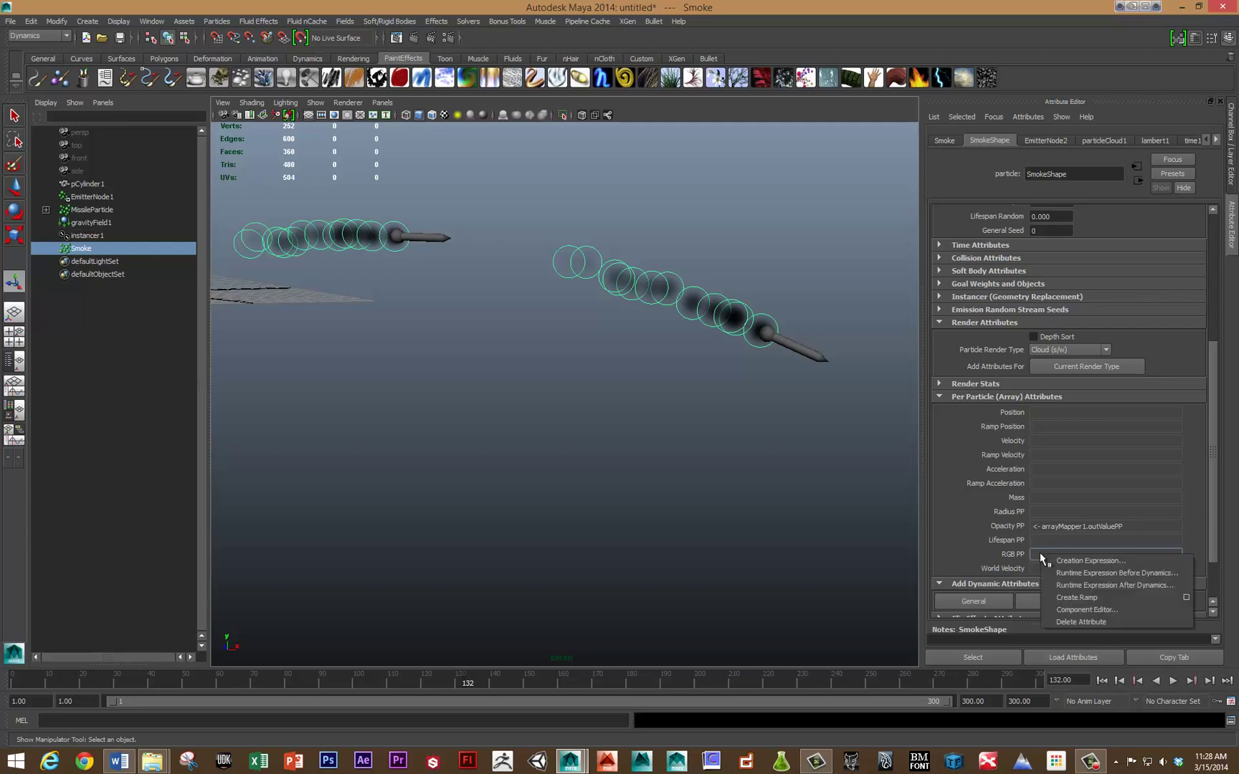
{"action": "left_click", "coordinate": [1071, 595]}
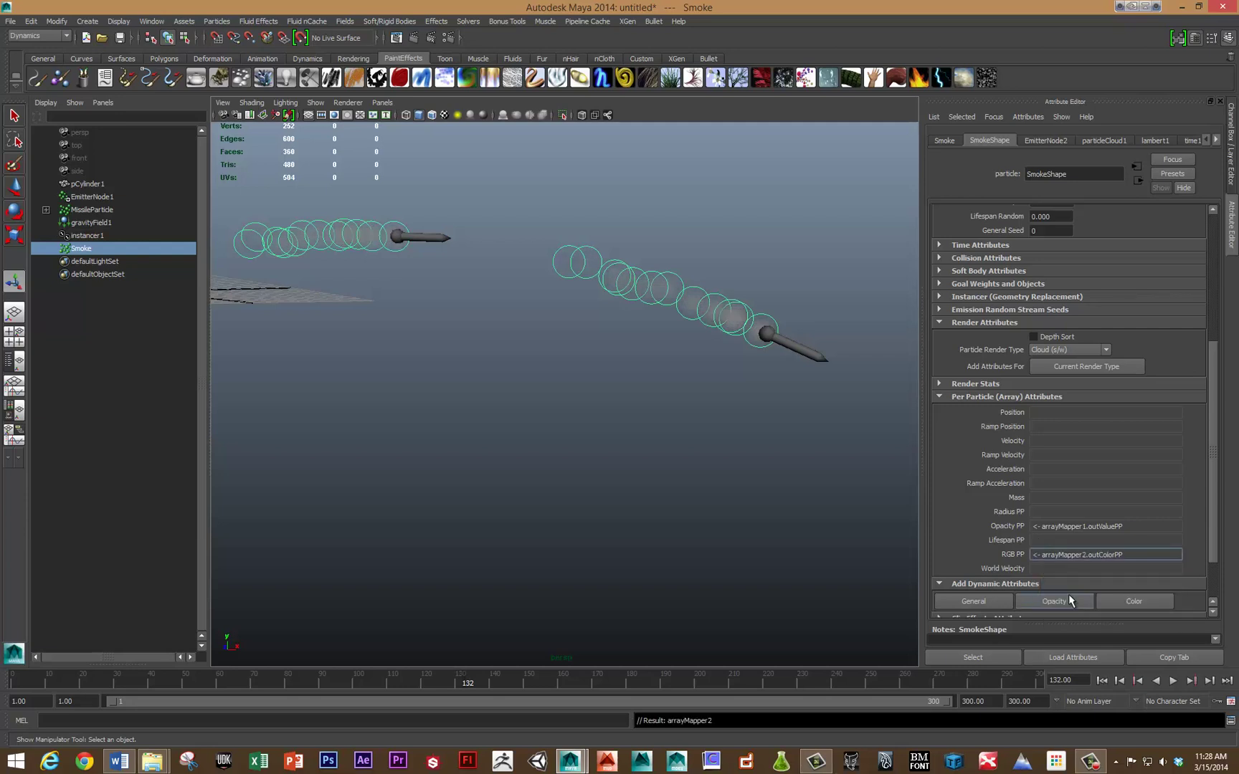
{"action": "right_click", "coordinate": [1064, 552]}
{"action": "mouse_move", "coordinate": [1081, 561]}
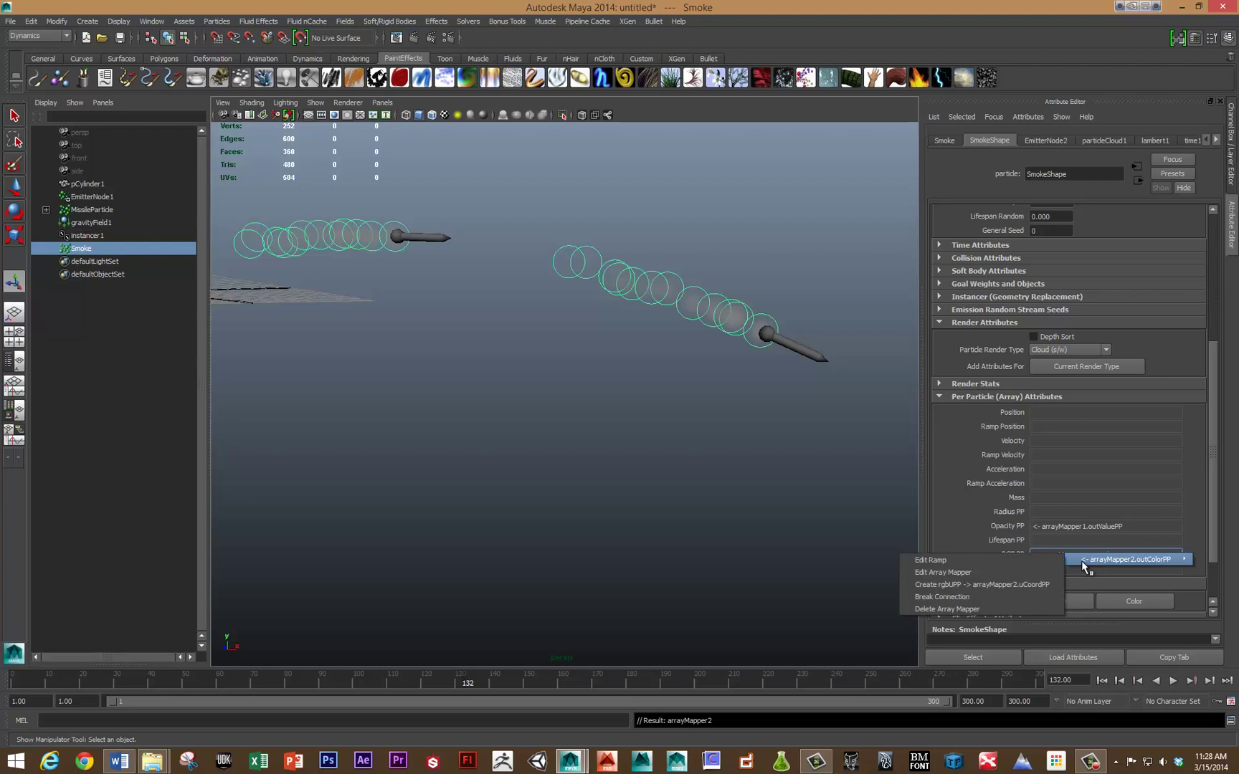
{"action": "left_click", "coordinate": [1011, 561]}
{"action": "key", "text": "alt+v"}
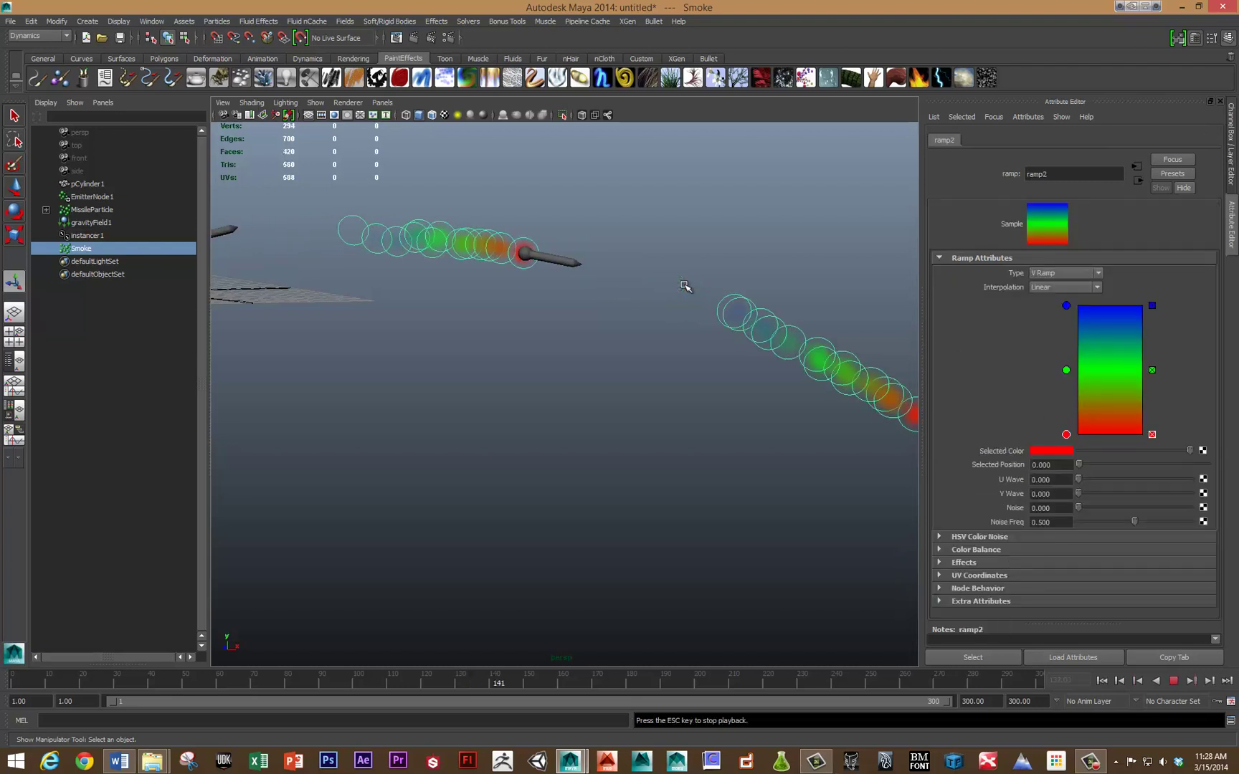
{"action": "key", "text": "alt+v"}
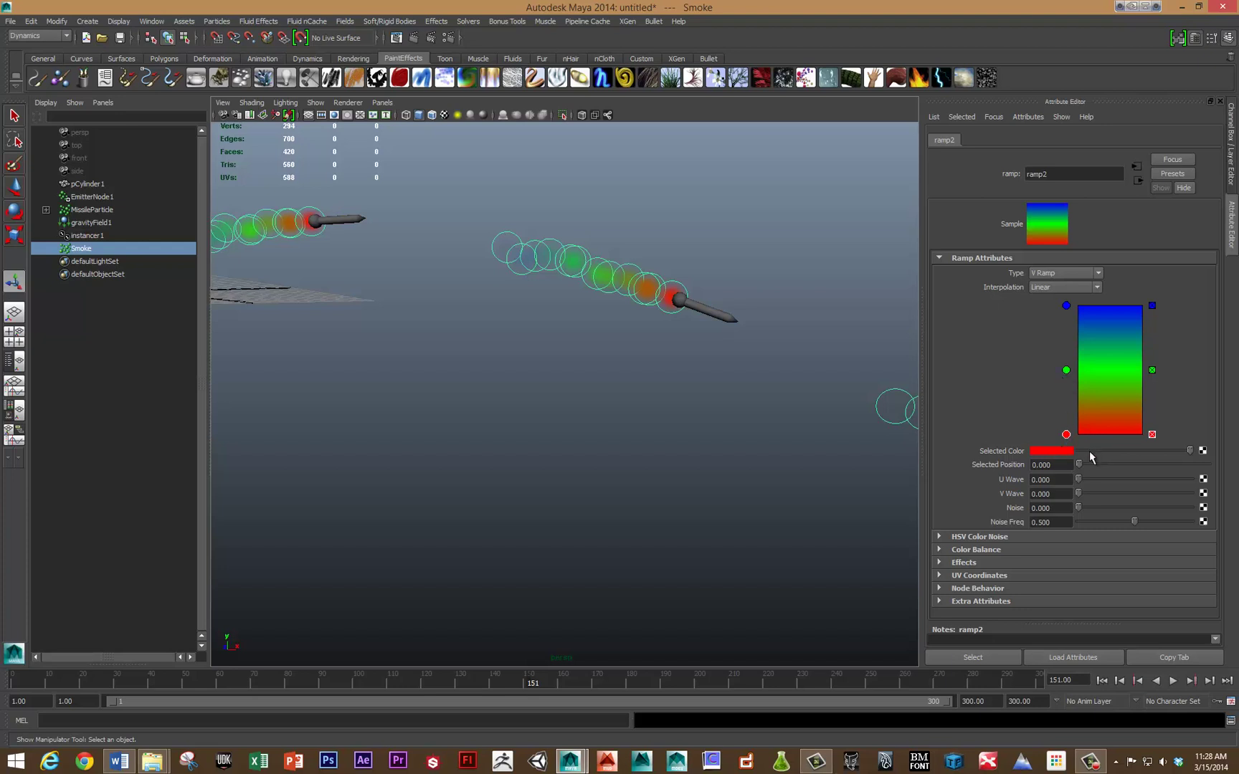
Step: Recolour the ramp: orange at the bottom, green entry removed, top entry gray
{"action": "left_click", "coordinate": [1056, 451]}
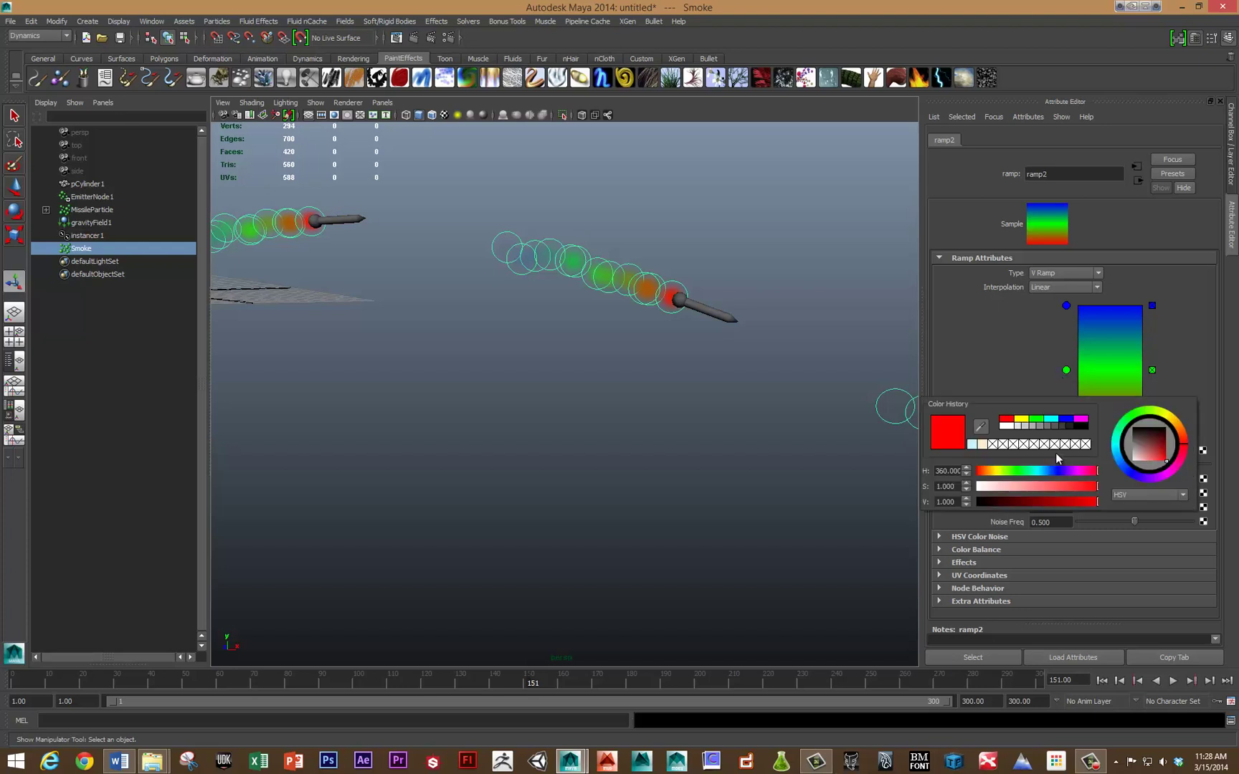
{"action": "left_click", "coordinate": [1187, 443]}
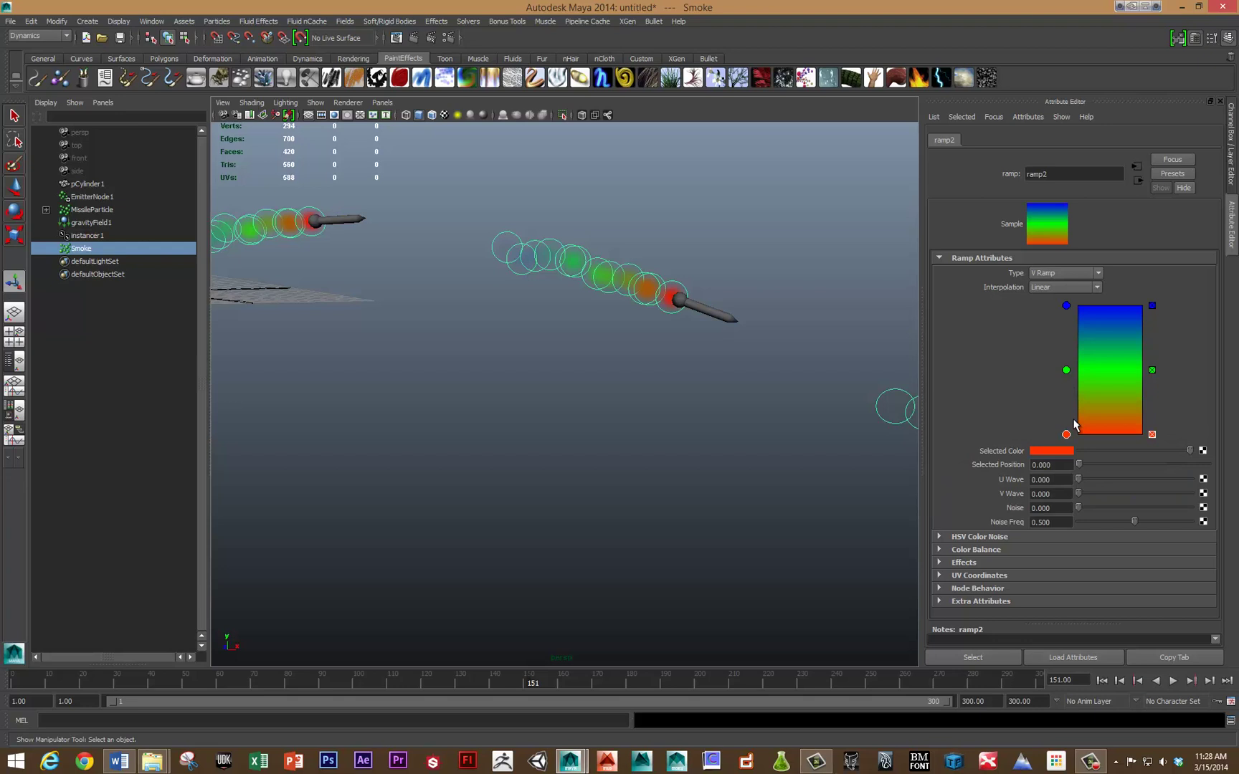
{"action": "left_click", "coordinate": [1084, 420]}
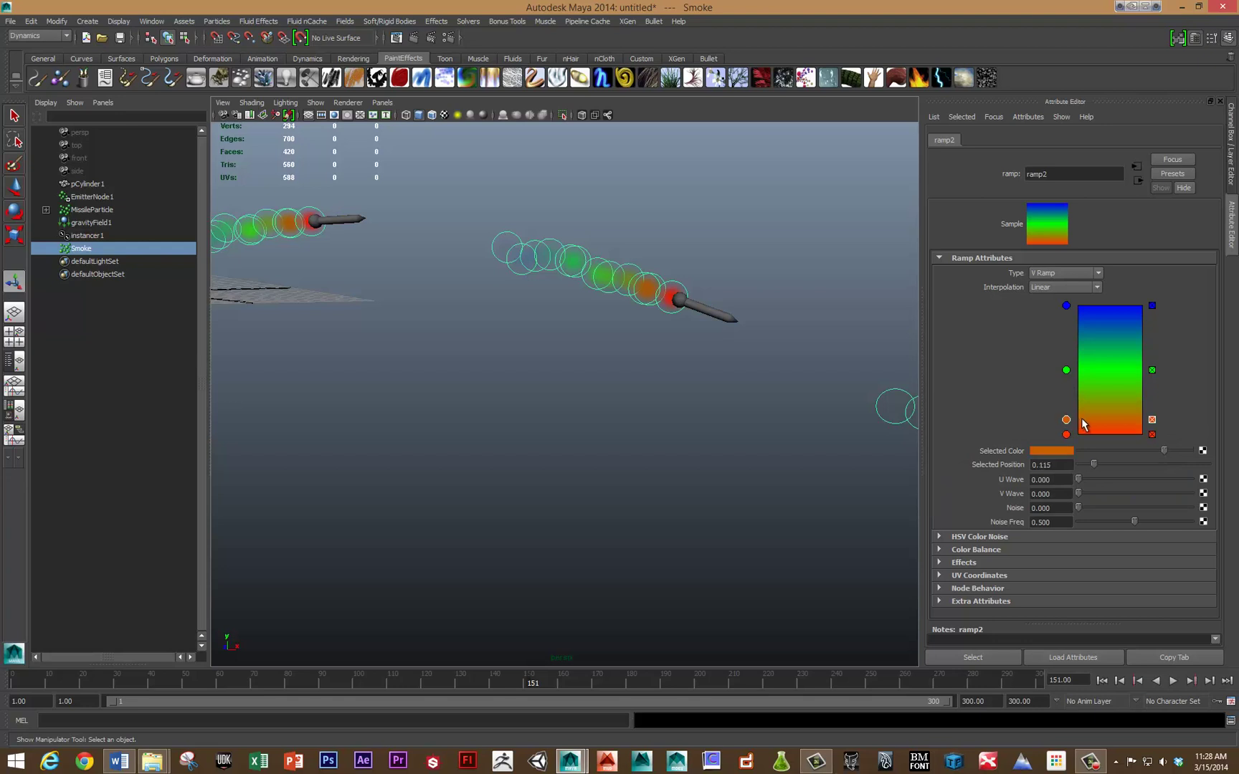
{"action": "left_click", "coordinate": [1152, 371]}
{"action": "left_click_drag", "start_coordinate": [1066, 305], "coordinate": [1067, 394]}
{"action": "left_click", "coordinate": [1062, 452]}
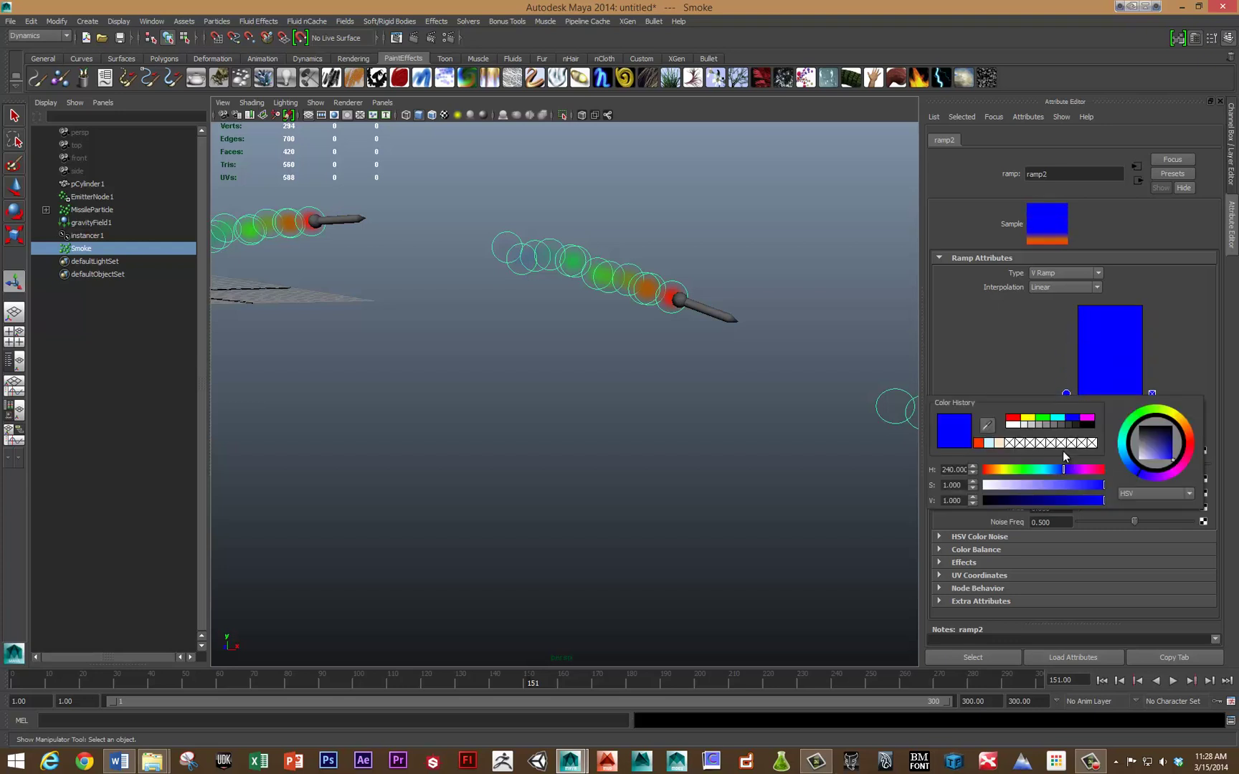
{"action": "left_click_drag", "start_coordinate": [1039, 483], "coordinate": [974, 493]}
{"action": "left_click_drag", "start_coordinate": [1072, 502], "coordinate": [1060, 502]}
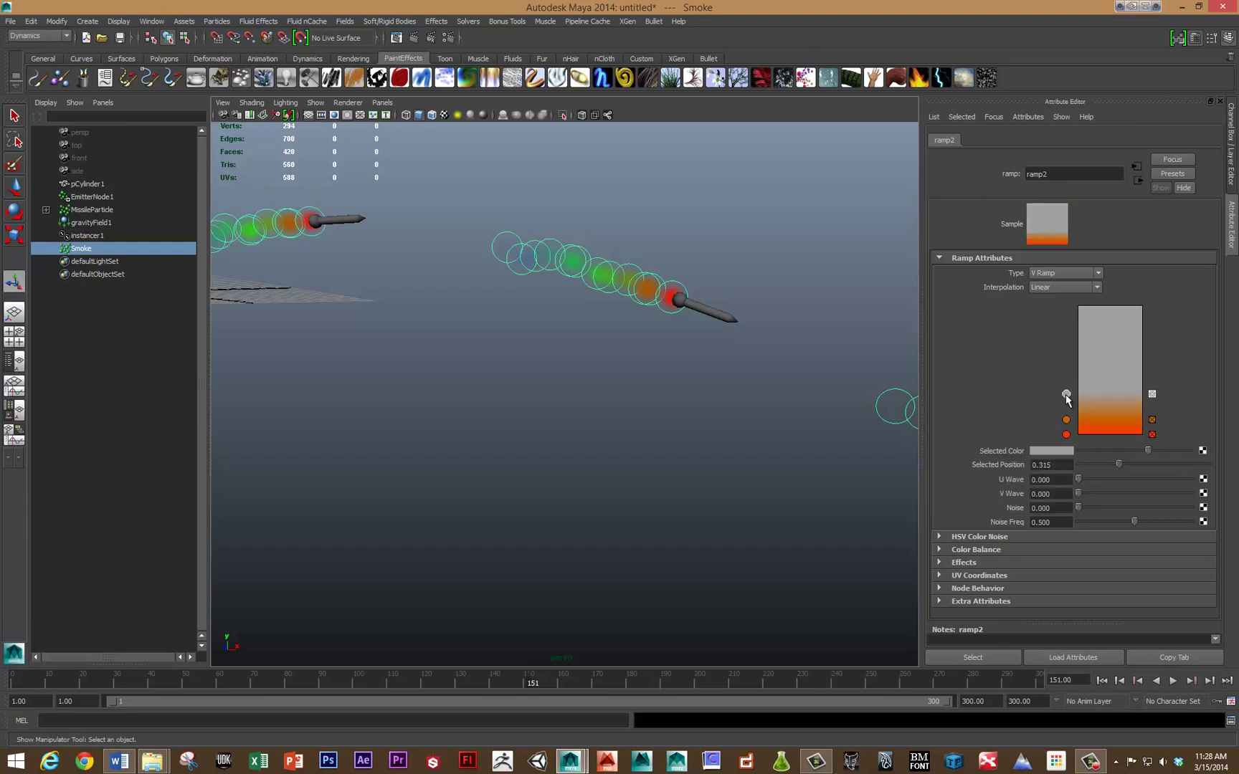
{"action": "left_click_drag", "start_coordinate": [1066, 420], "coordinate": [1067, 415]}
Step: Preview the orange-to-gray smoke colours in playback and return to the smoke attributes
{"action": "key", "text": "alt+v"}
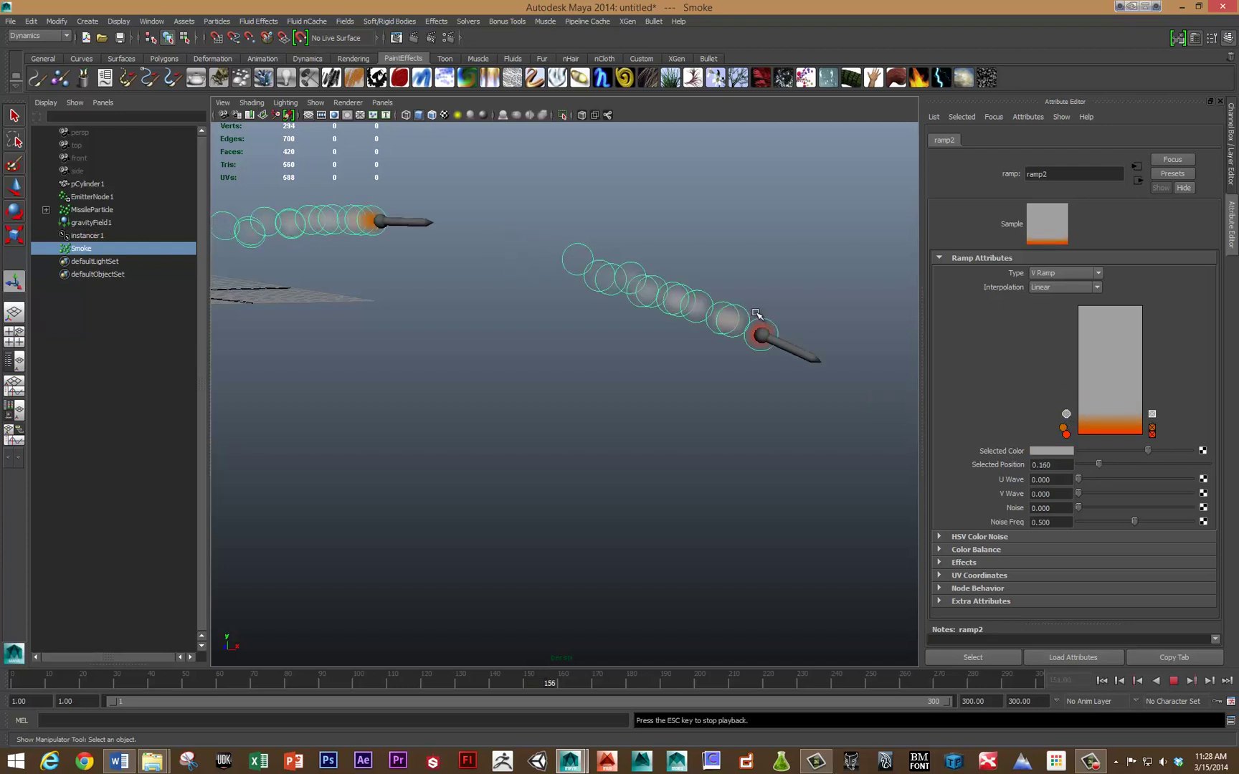
{"action": "key", "text": "Escape"}
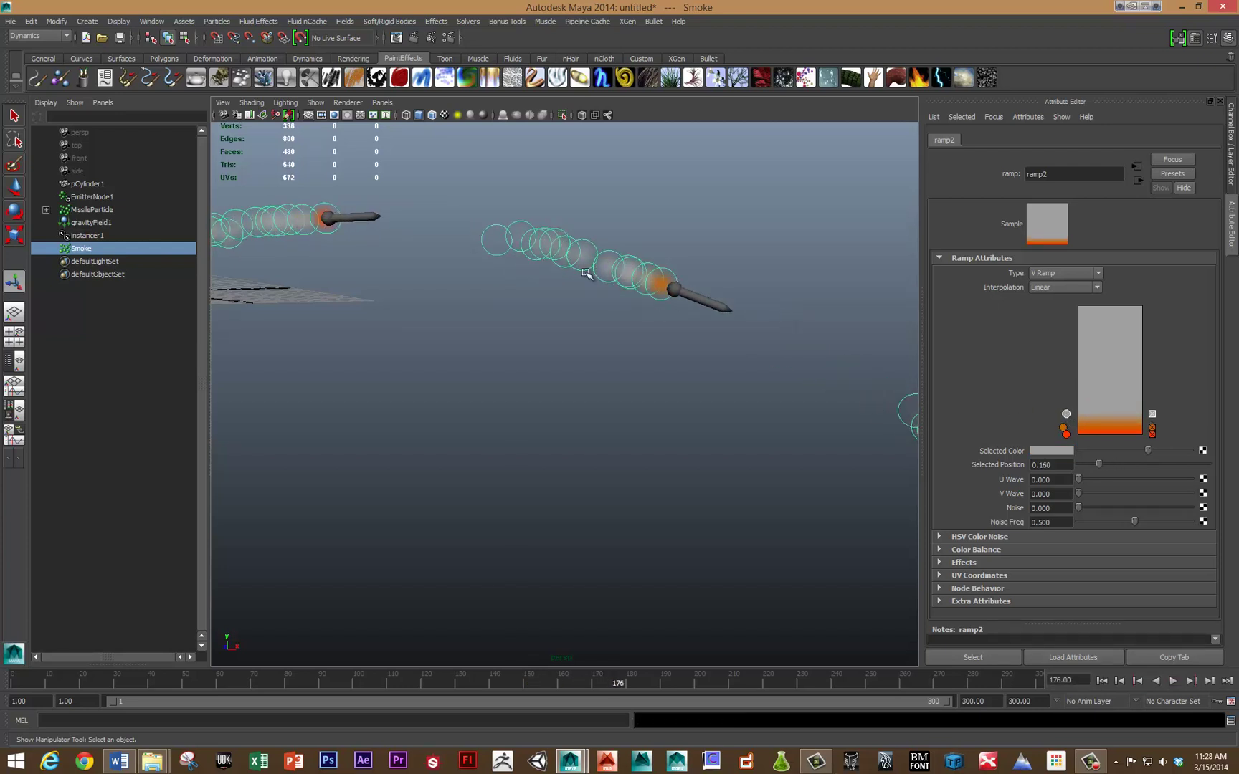
{"action": "key", "text": "ctrl+a"}
Step: Drive Radius PP with a new ramp, delete its middle entry, and make the bottom entry white
{"action": "right_click", "coordinate": [1040, 511]}
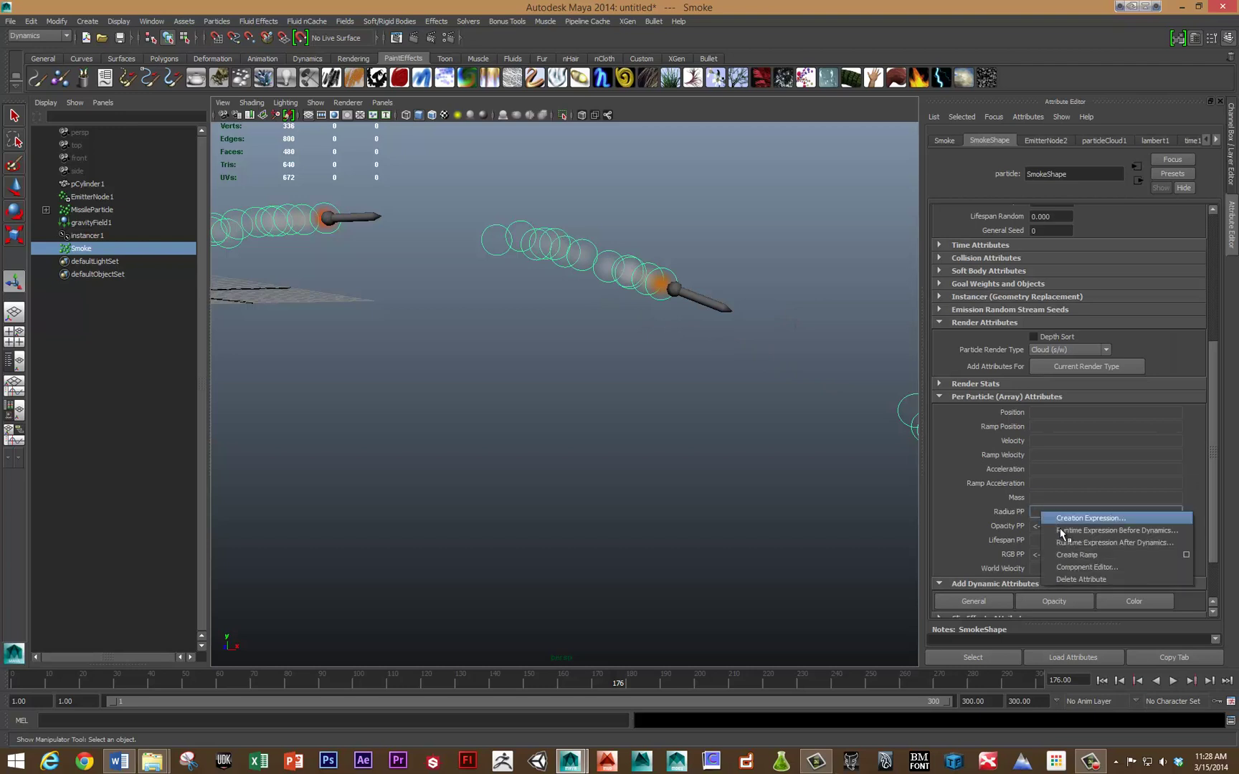
{"action": "left_click", "coordinate": [1071, 556]}
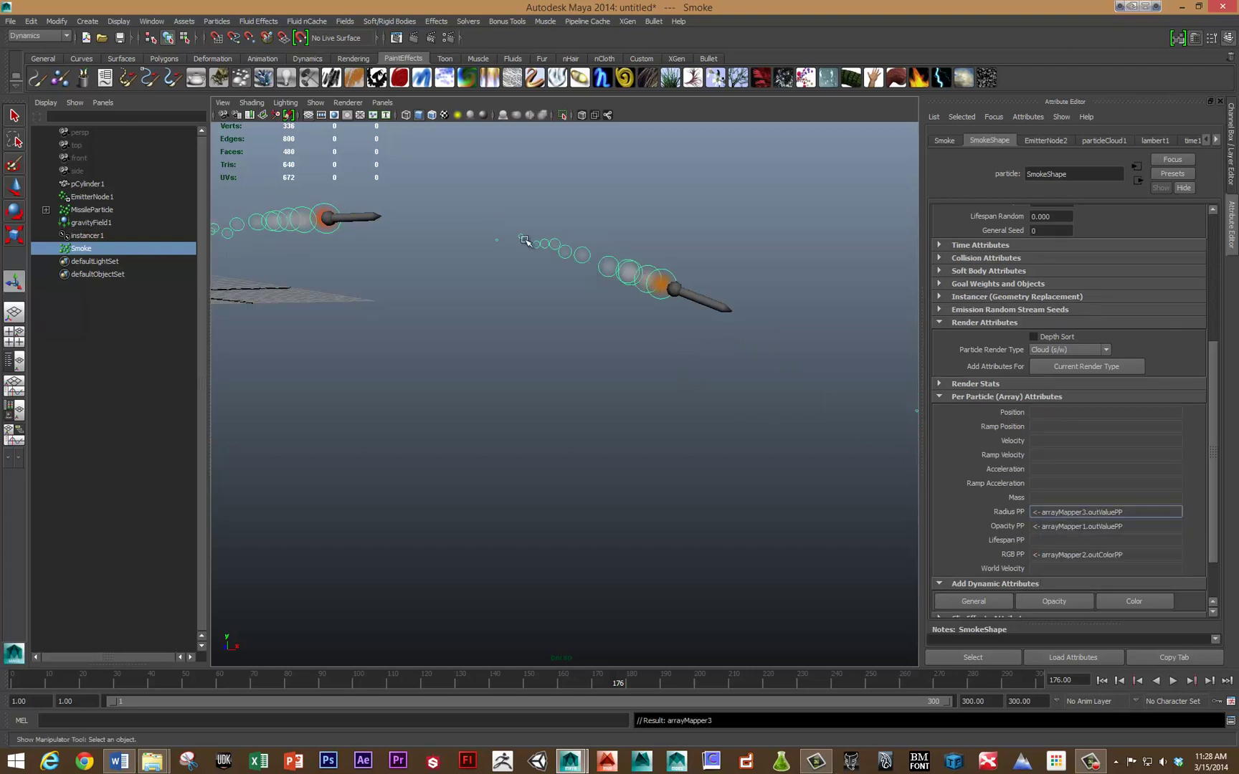
{"action": "right_click", "coordinate": [1099, 511]}
{"action": "left_click", "coordinate": [1056, 517]}
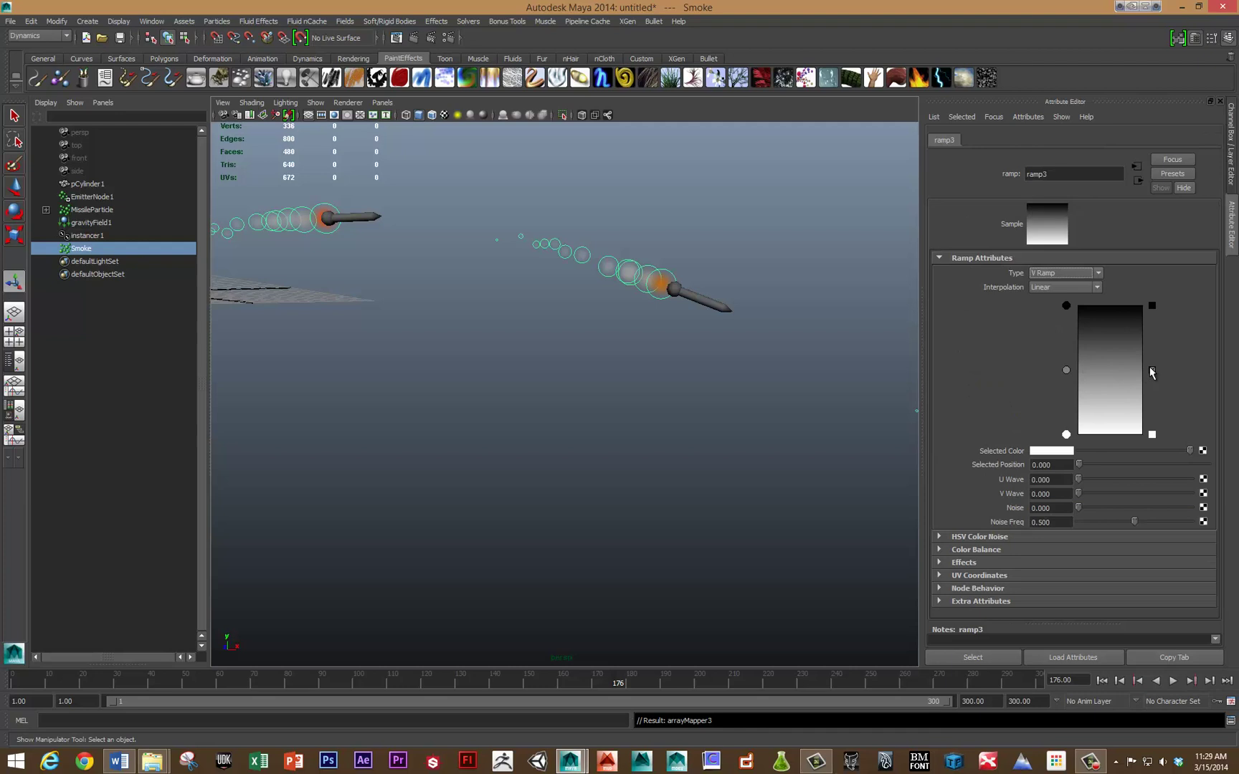
{"action": "left_click", "coordinate": [1153, 370]}
{"action": "mouse_move", "coordinate": [1068, 307]}
{"action": "left_mouse_down"}
{"action": "mouse_move", "coordinate": [1070, 416]}
{"action": "mouse_move", "coordinate": [1069, 306]}
{"action": "left_mouse_up"}
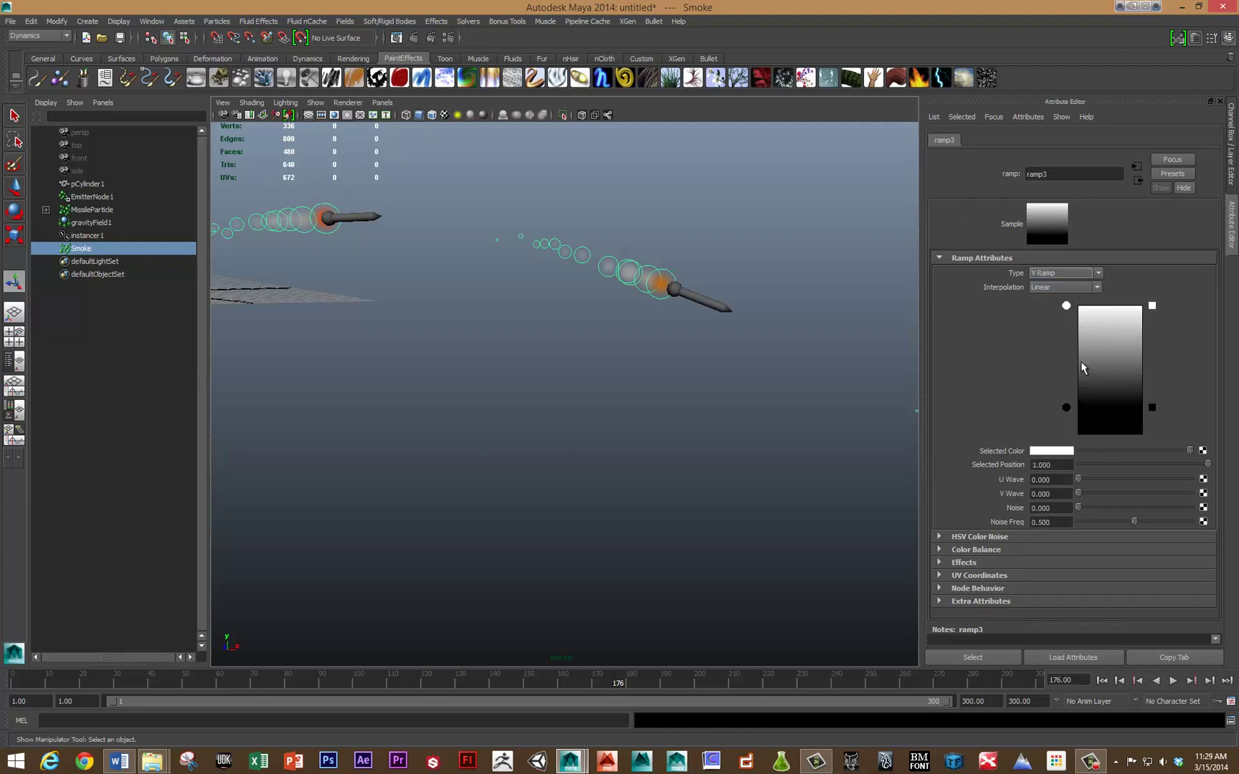
{"action": "left_click_drag", "start_coordinate": [1068, 409], "coordinate": [1067, 434]}
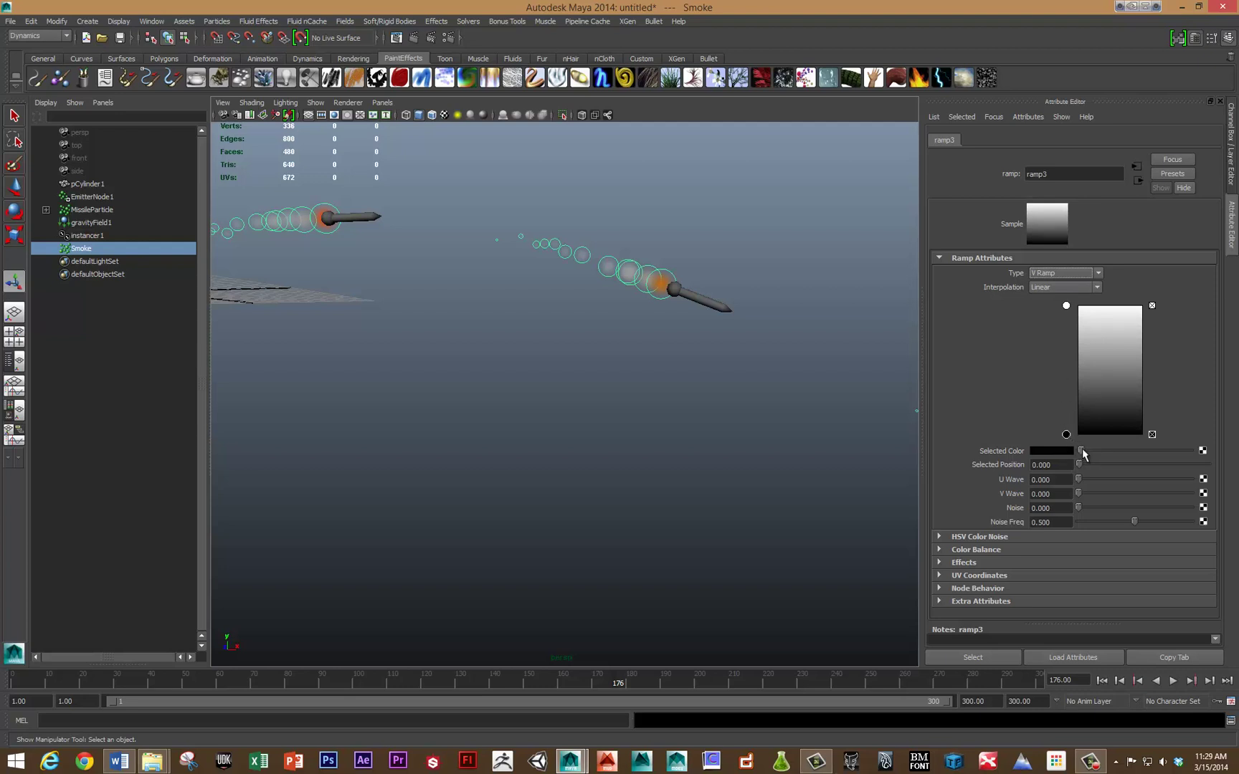
{"action": "left_click_drag", "start_coordinate": [1079, 451], "coordinate": [1228, 454]}
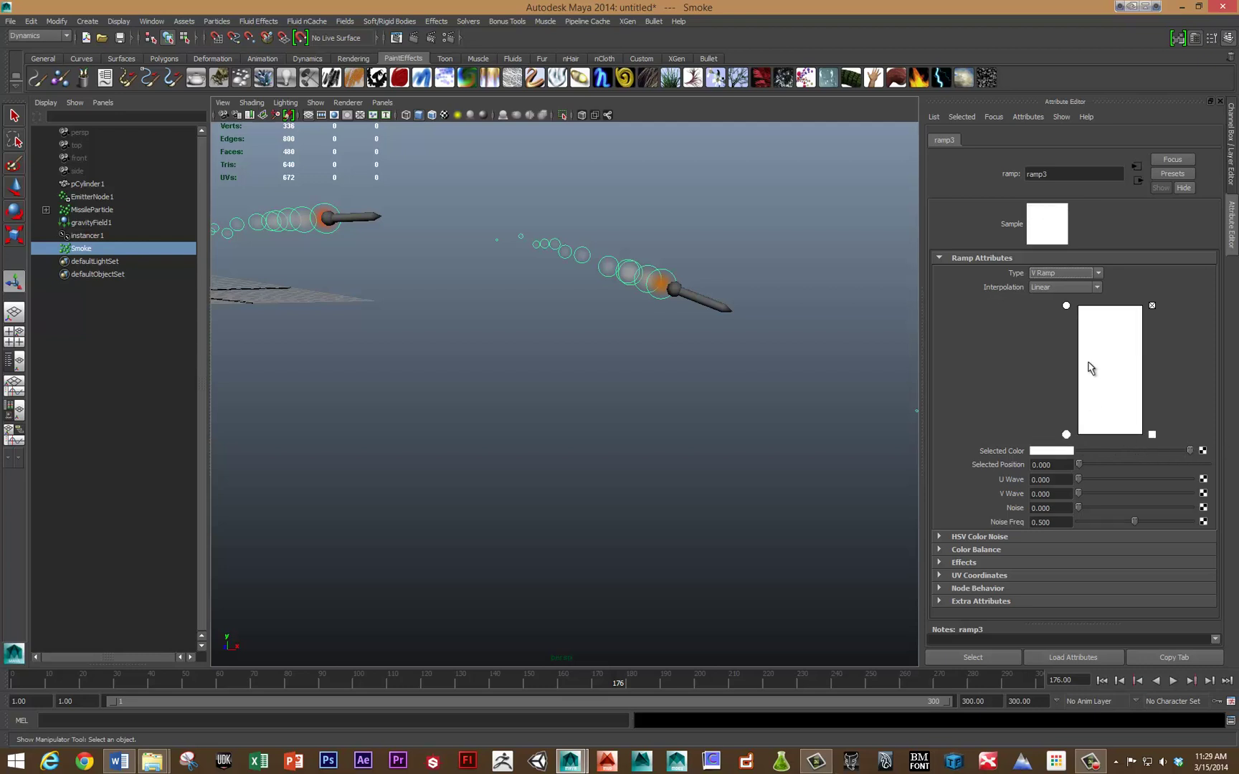
Step: Set the top radius ramp entry's value to 10
{"action": "left_click", "coordinate": [1066, 307]}
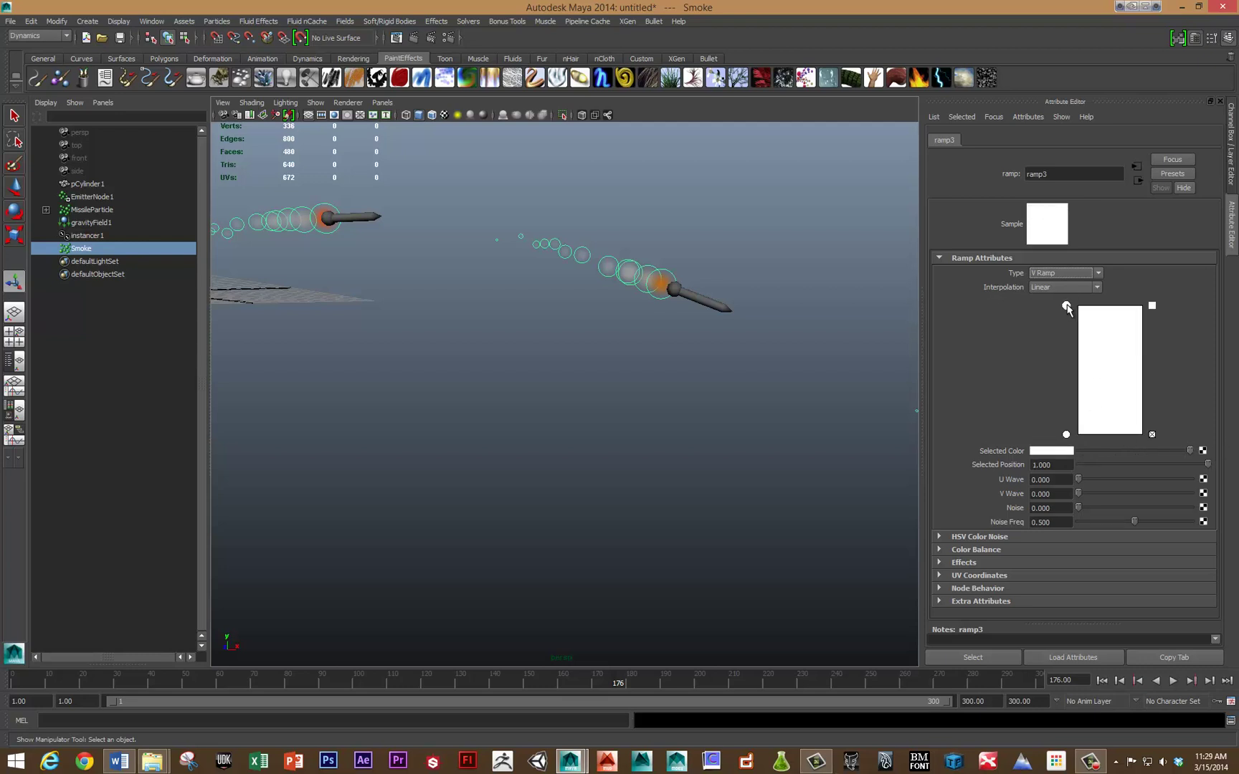
{"action": "left_click", "coordinate": [1048, 451]}
{"action": "left_click", "coordinate": [1069, 450]}
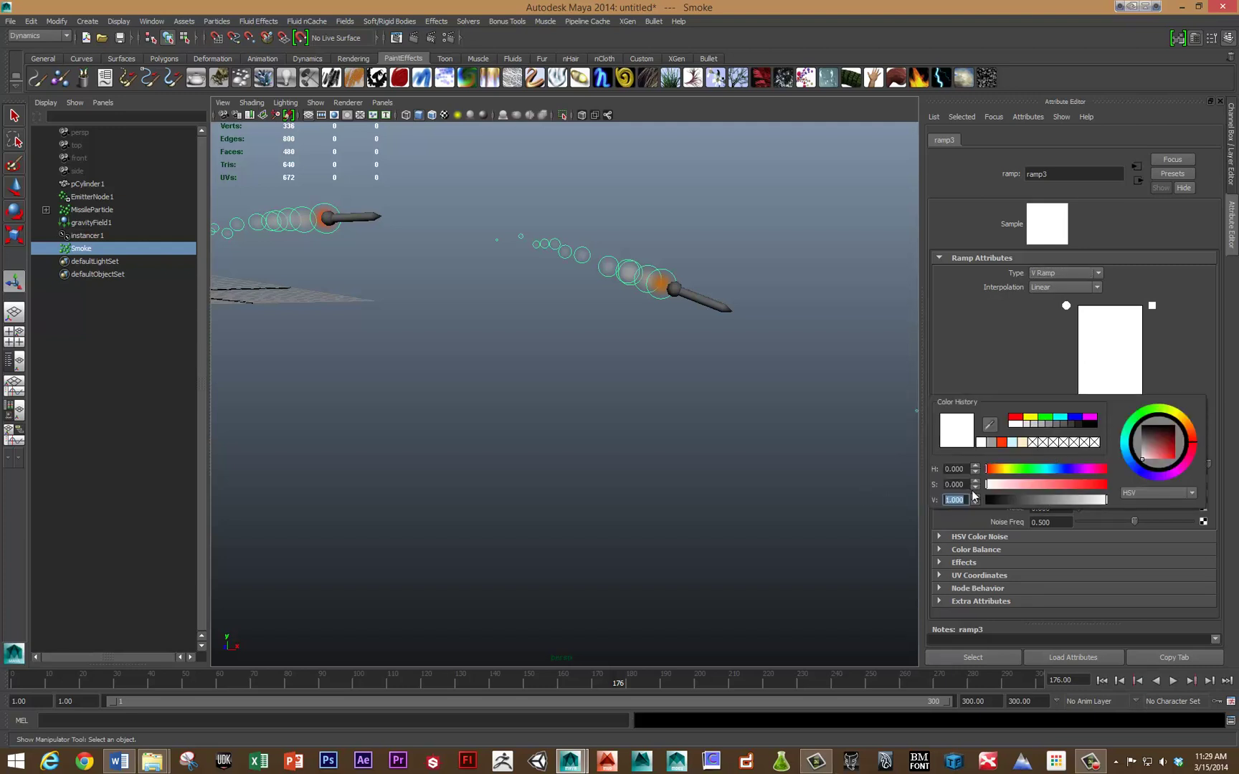
{"action": "type", "text": "15"}
{"action": "key", "text": "Return"}
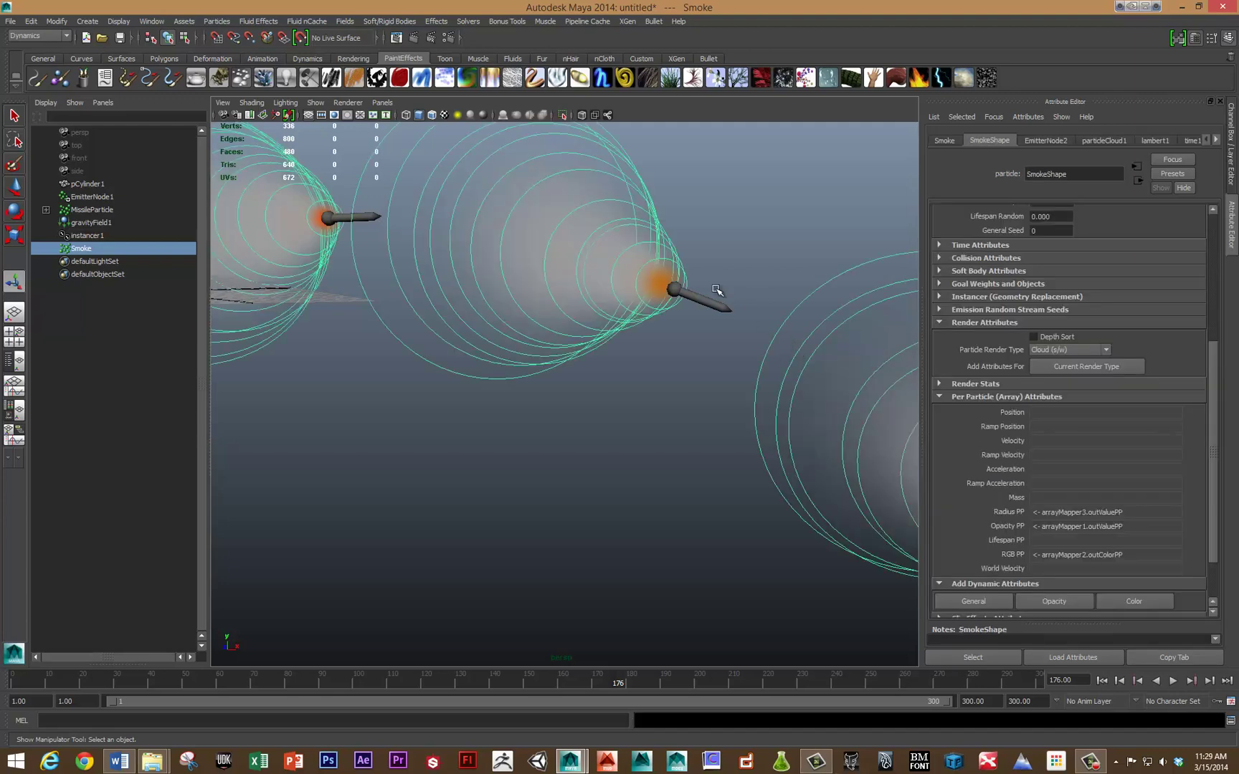
Step: Lower the radius ramp entry's value to 3 and play to preview the widening trails
{"action": "right_click", "coordinate": [1047, 514]}
{"action": "mouse_move", "coordinate": [1091, 520]}
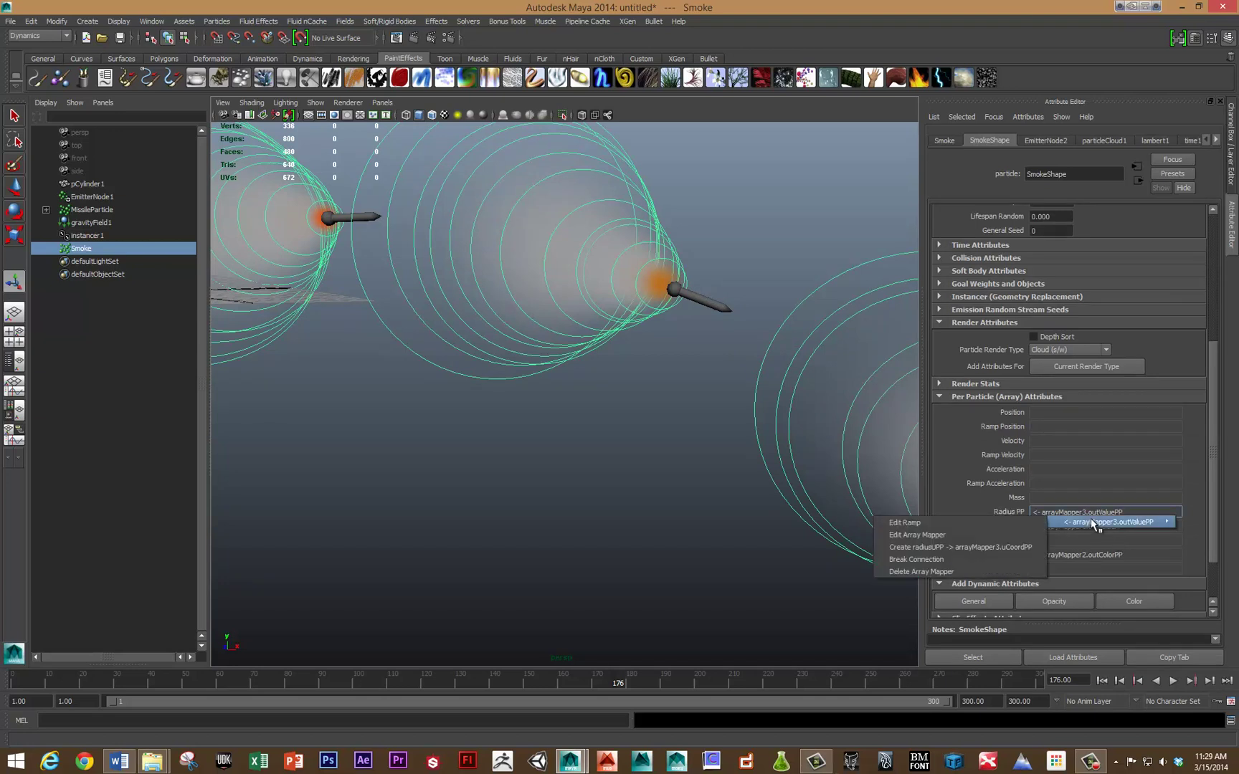
{"action": "left_click", "coordinate": [1025, 523]}
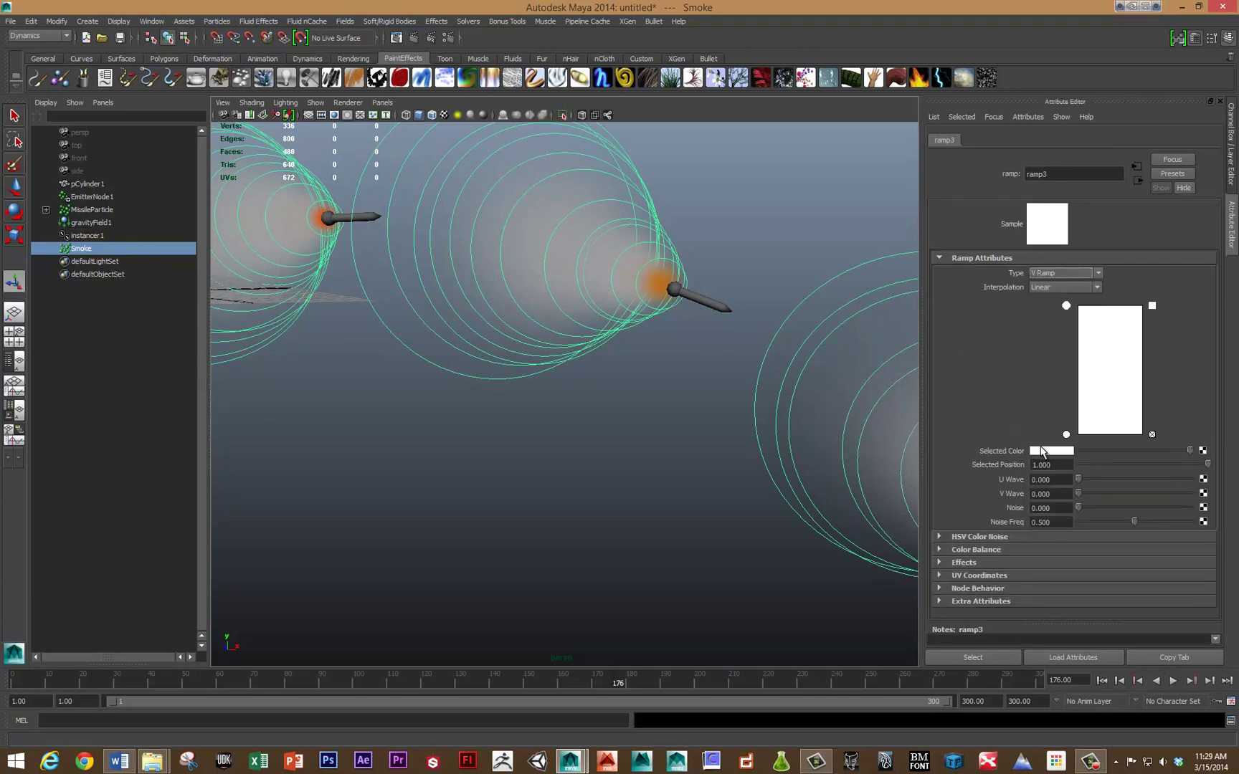
{"action": "left_click", "coordinate": [1041, 450]}
{"action": "left_click", "coordinate": [1050, 450]}
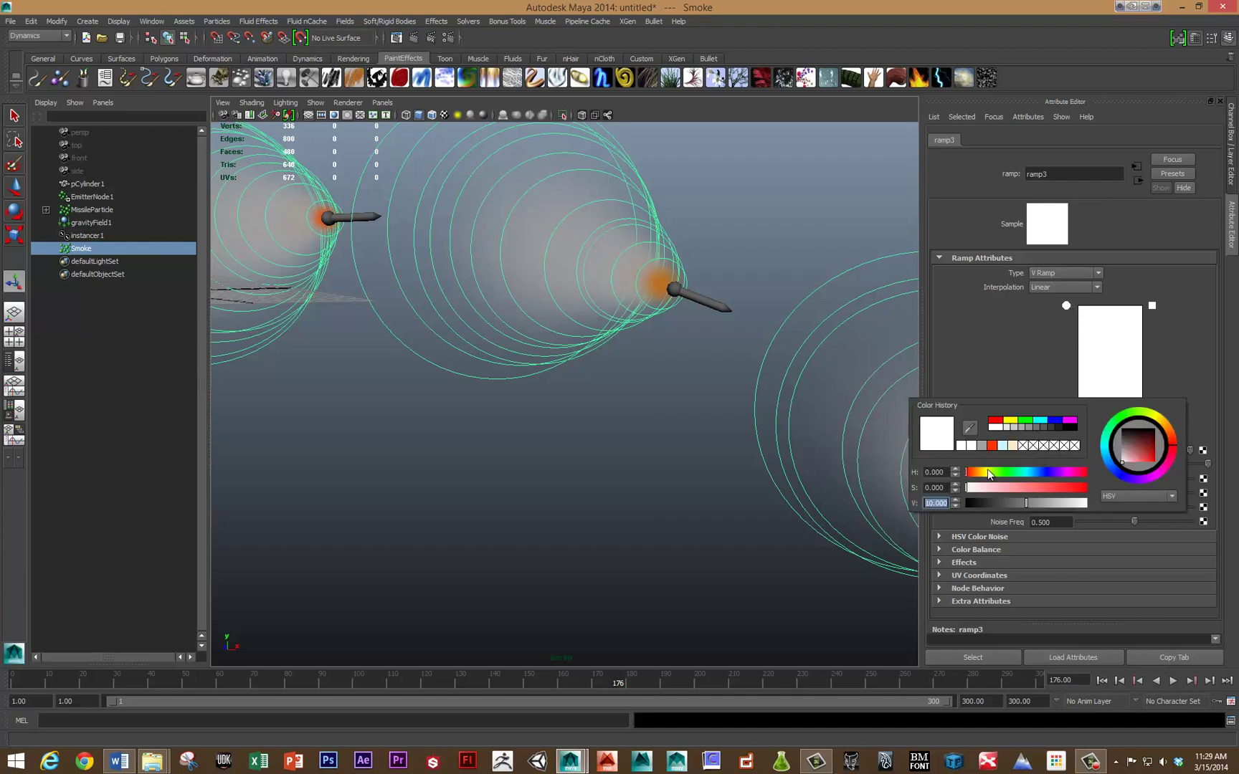
{"action": "type", "text": "3"}
{"action": "left_click", "coordinate": [794, 346]}
{"action": "key", "text": "alt+v"}
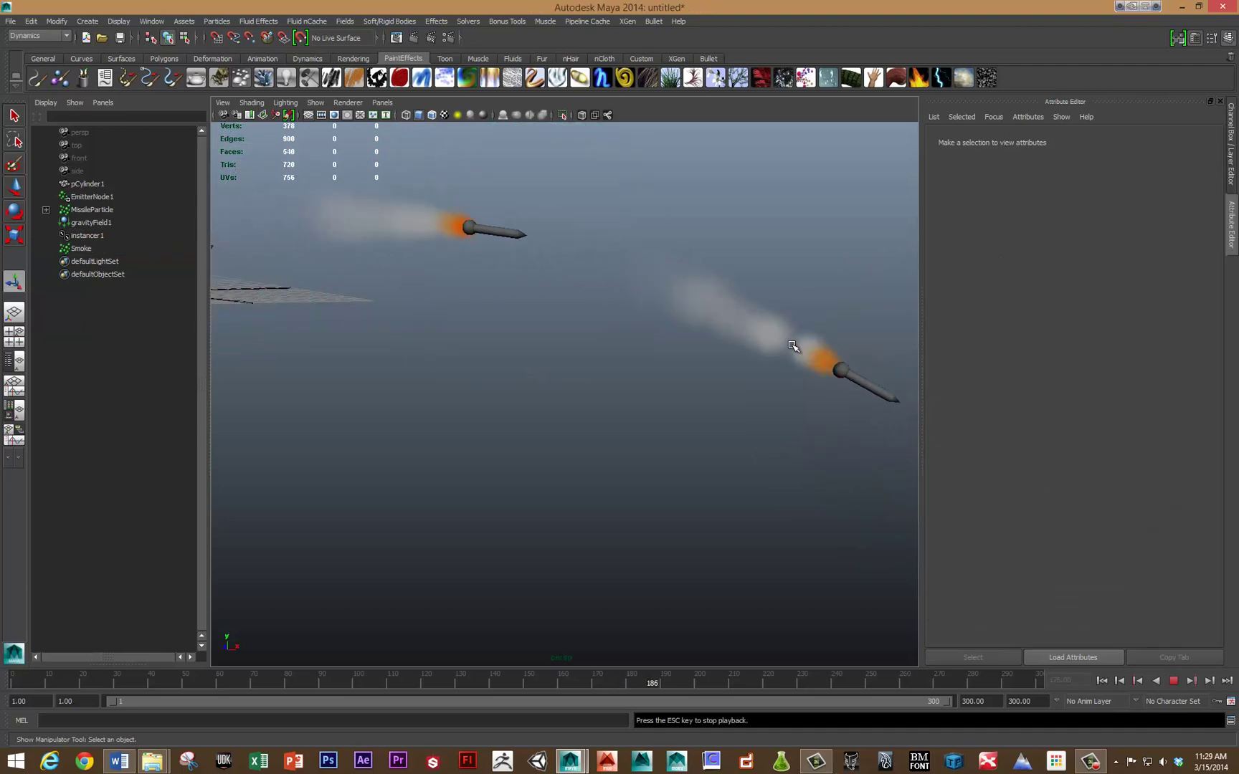
Step: Select the Smoke particles and show their particleCloud1 shader settings
{"action": "left_click", "coordinate": [612, 221]}
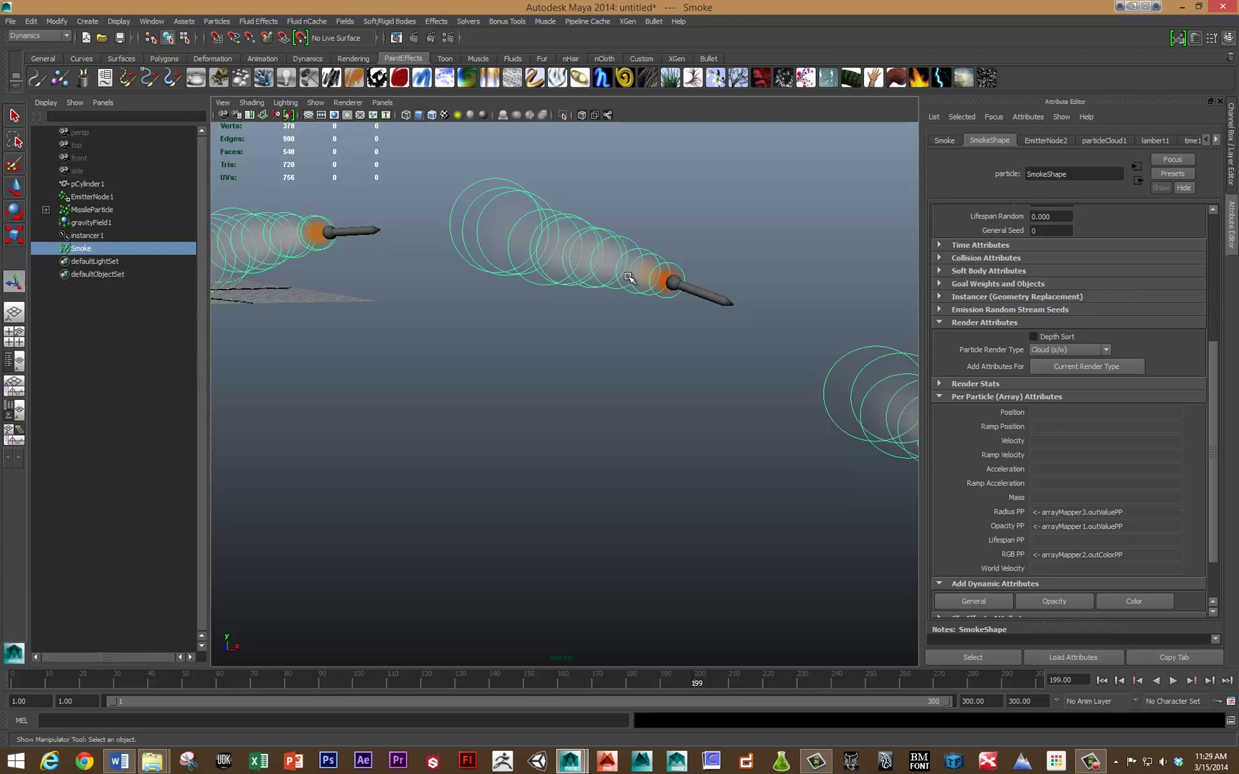
{"action": "left_click", "coordinate": [1088, 140]}
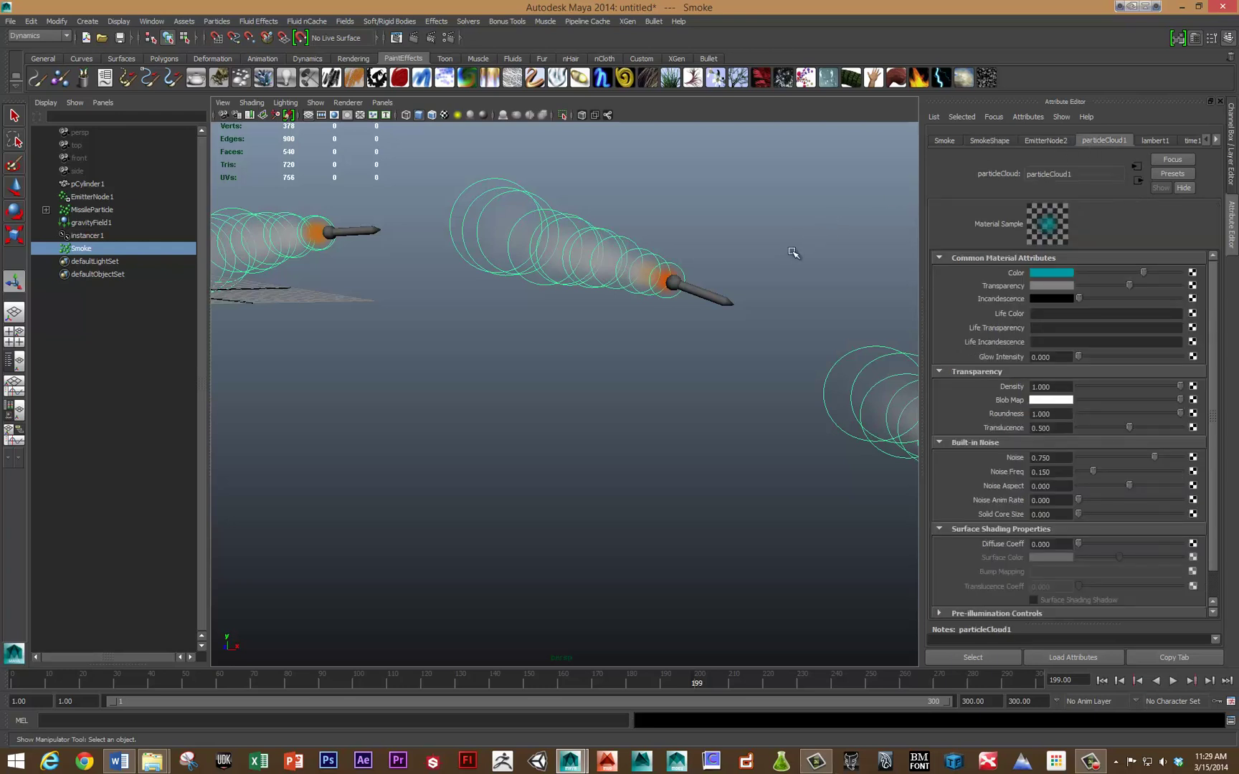